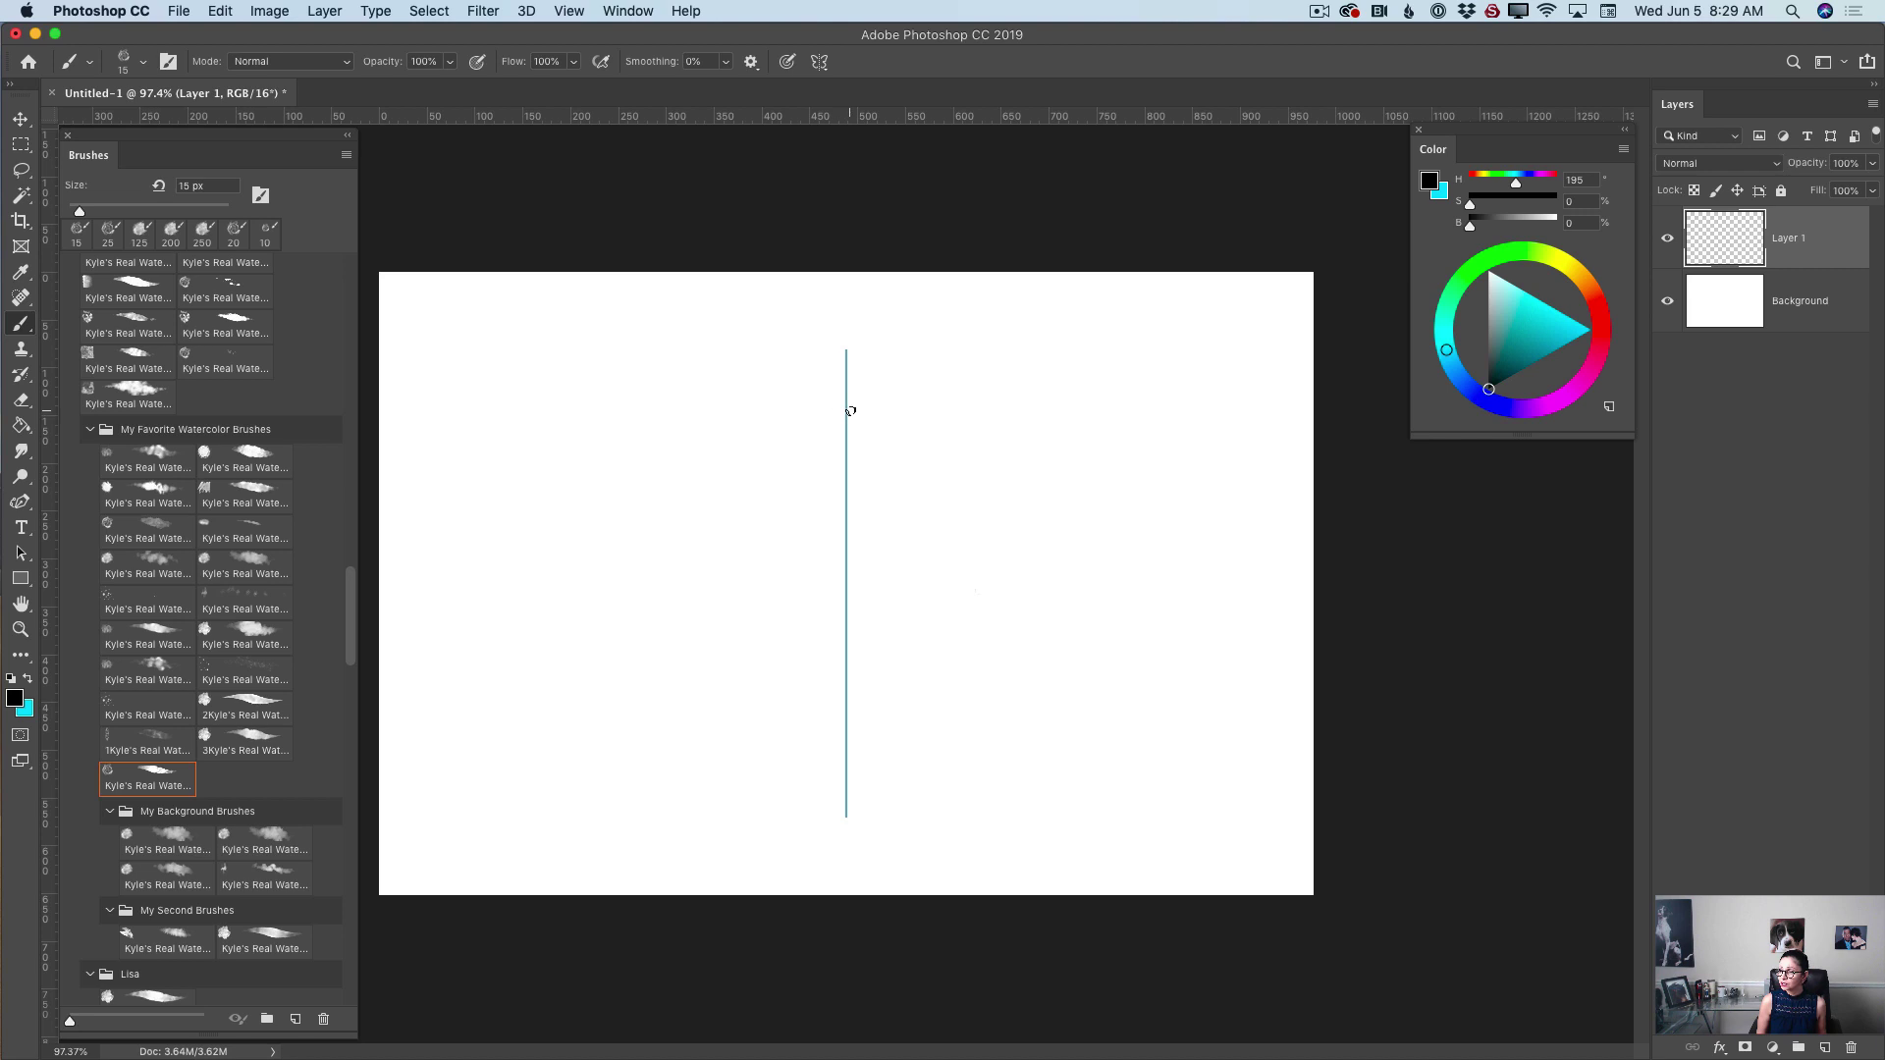
- Paint the butterfly's head and segmented body in black along the vertical symmetry axis, using brush sizes of 15 and 20 px
{"action": "mouse_move", "coordinate": [849, 409]}
{"action": "left_mouse_down"}
{"action": "mouse_move", "coordinate": [856, 461]}
{"action": "mouse_move", "coordinate": [846, 417]}
{"action": "mouse_move", "coordinate": [867, 531]}
{"action": "mouse_move", "coordinate": [847, 664]}
{"action": "left_mouse_up"}
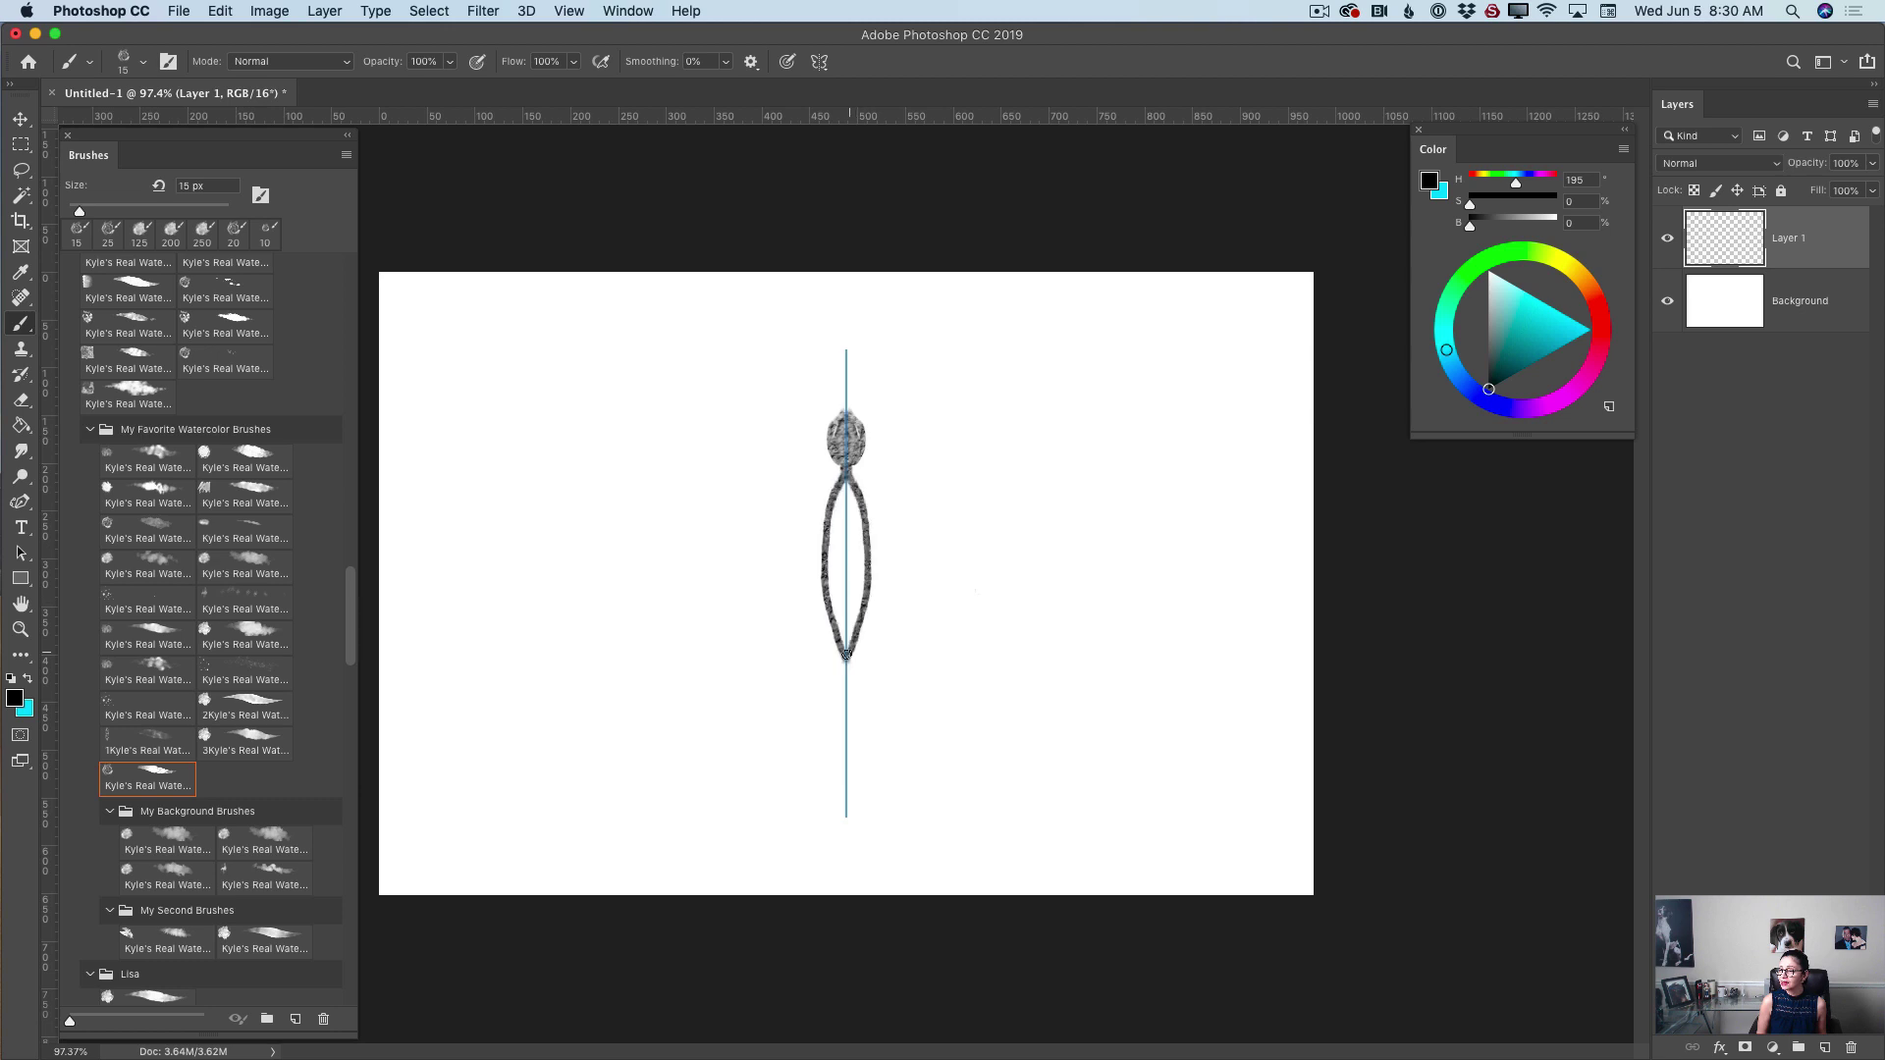
{"action": "key", "text": "bracketright"}
{"action": "mouse_move", "coordinate": [846, 486]}
{"action": "left_mouse_down"}
{"action": "mouse_move", "coordinate": [845, 815]}
{"action": "mouse_move", "coordinate": [854, 797]}
{"action": "left_mouse_up"}
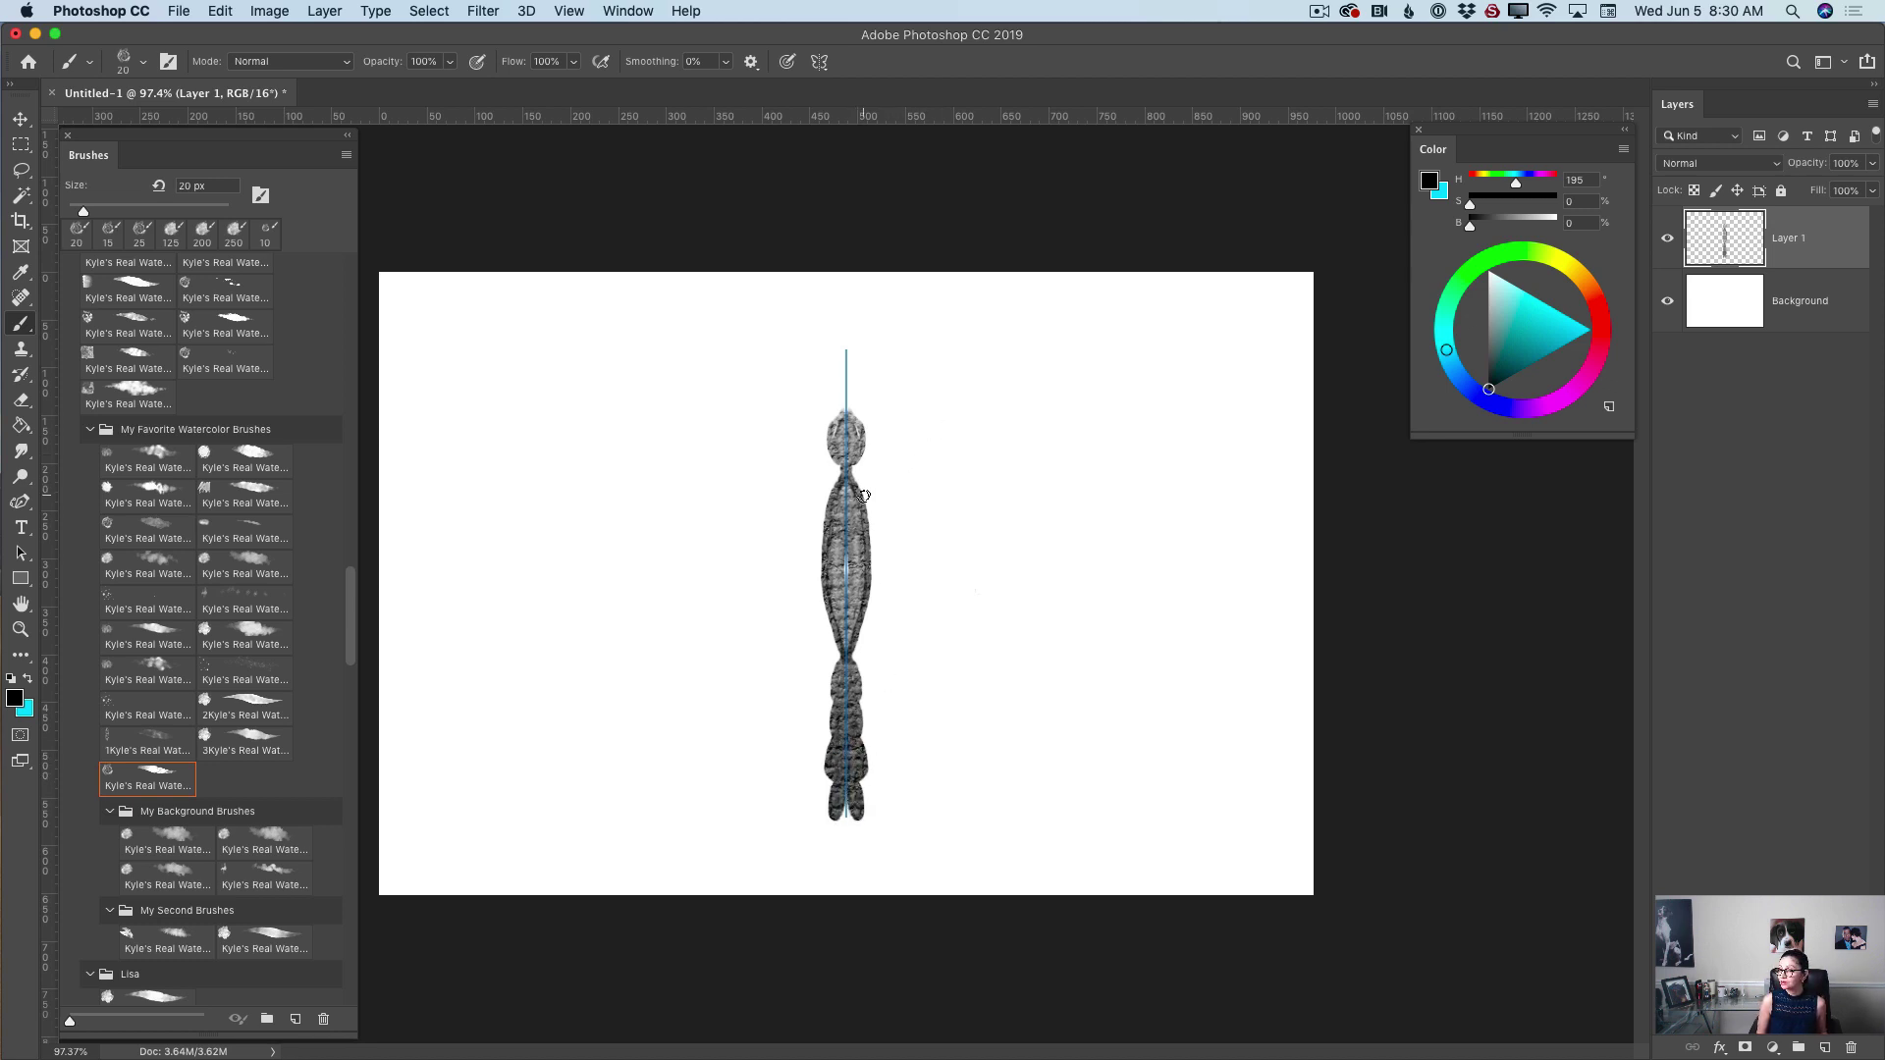
- Outline the scalloped upper wings and the lower wings in black from the body outward with the 20 px brush
{"action": "mouse_move", "coordinate": [866, 501]}
{"action": "left_mouse_down"}
{"action": "mouse_move", "coordinate": [909, 425]}
{"action": "mouse_move", "coordinate": [1052, 328]}
{"action": "mouse_move", "coordinate": [1175, 327]}
{"action": "mouse_move", "coordinate": [1213, 412]}
{"action": "mouse_move", "coordinate": [1191, 464]}
{"action": "mouse_move", "coordinate": [1191, 601]}
{"action": "left_mouse_up"}
{"action": "mouse_move", "coordinate": [874, 575]}
{"action": "left_mouse_down"}
{"action": "mouse_move", "coordinate": [913, 574]}
{"action": "mouse_move", "coordinate": [1039, 673]}
{"action": "mouse_move", "coordinate": [1150, 665]}
{"action": "mouse_move", "coordinate": [1191, 601]}
{"action": "left_mouse_up"}
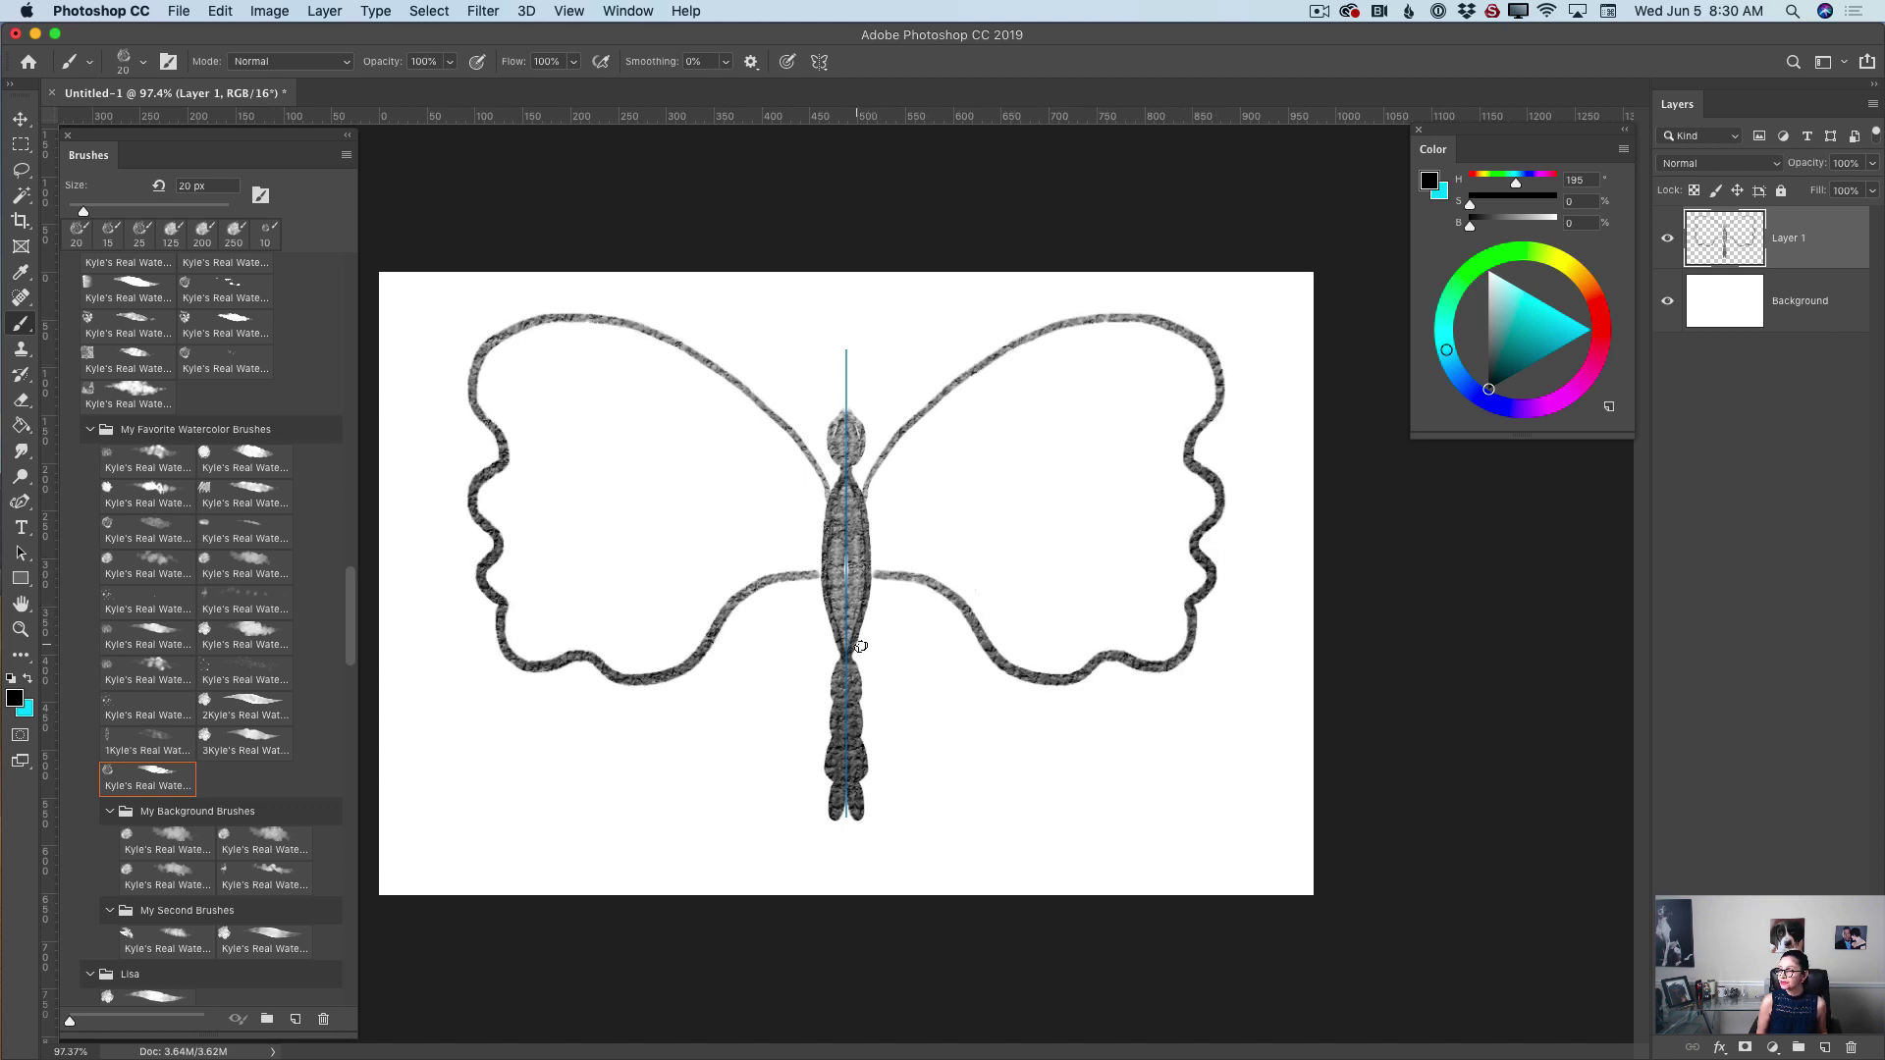
{"action": "mouse_move", "coordinate": [861, 647]}
{"action": "left_mouse_down"}
{"action": "mouse_move", "coordinate": [918, 700]}
{"action": "mouse_move", "coordinate": [928, 791]}
{"action": "mouse_move", "coordinate": [1003, 845]}
{"action": "mouse_move", "coordinate": [1099, 785]}
{"action": "mouse_move", "coordinate": [1200, 770]}
{"action": "mouse_move", "coordinate": [1268, 726]}
{"action": "mouse_move", "coordinate": [1196, 639]}
{"action": "left_mouse_up"}
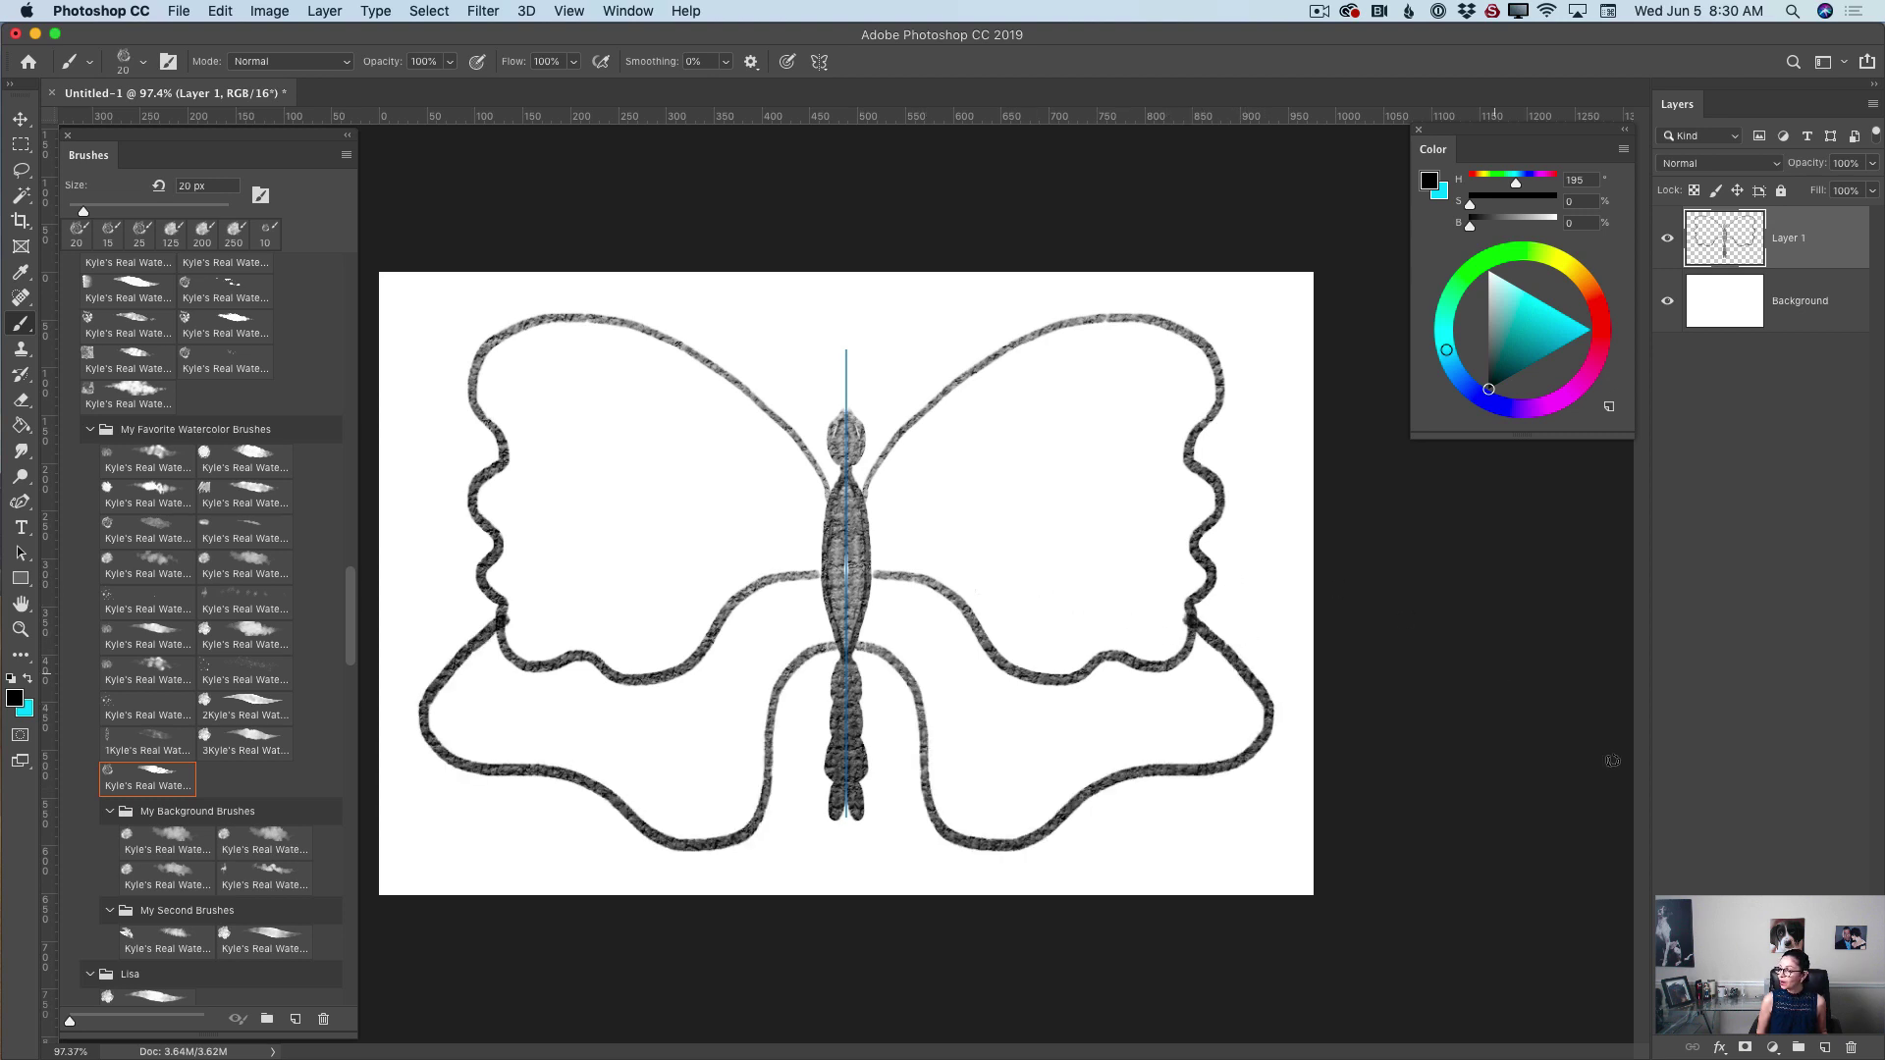
- Add a new layer and choose a soft watercolor wash brush from My Favorite Watercolor Brushes at 200 px
{"action": "left_click", "coordinate": [1824, 1047]}
{"action": "left_click", "coordinate": [264, 562]}
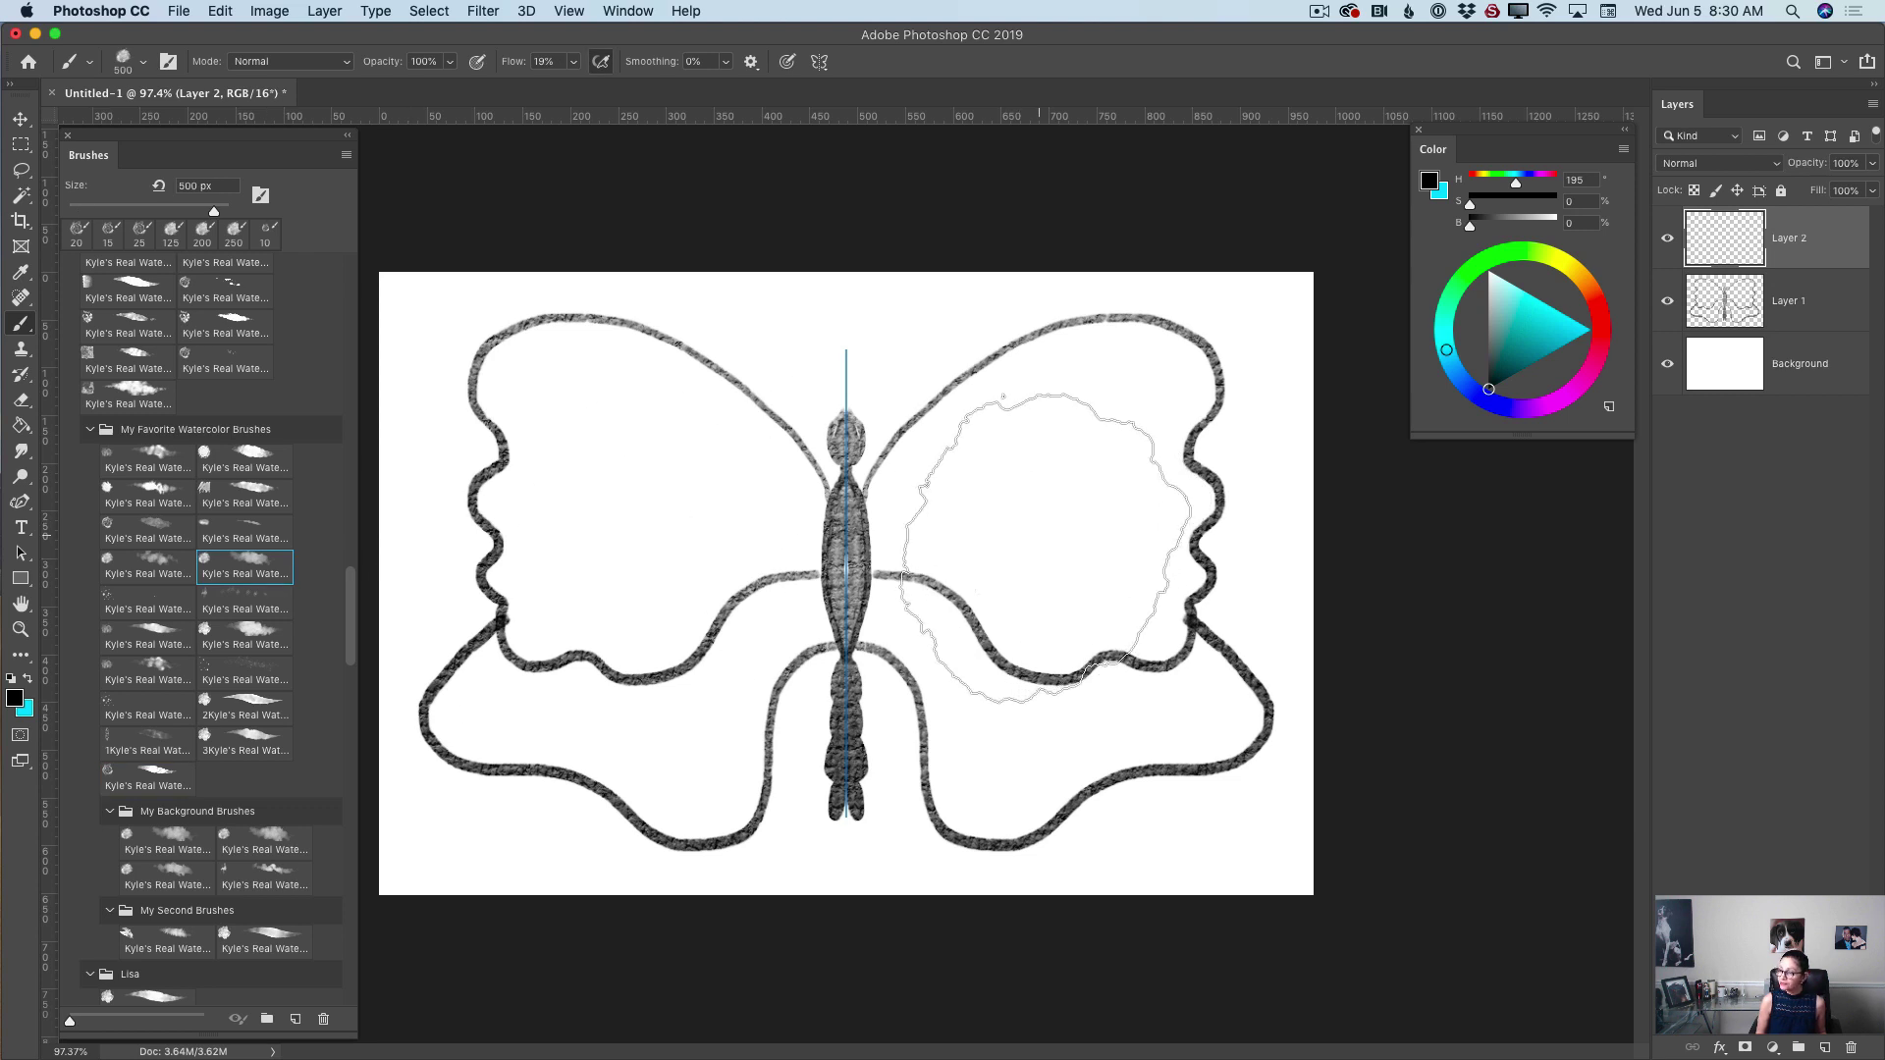
{"action": "key", "text": "bracketleft"}
{"action": "key", "text": "bracketleft"}
{"action": "key", "text": "bracketleft"}
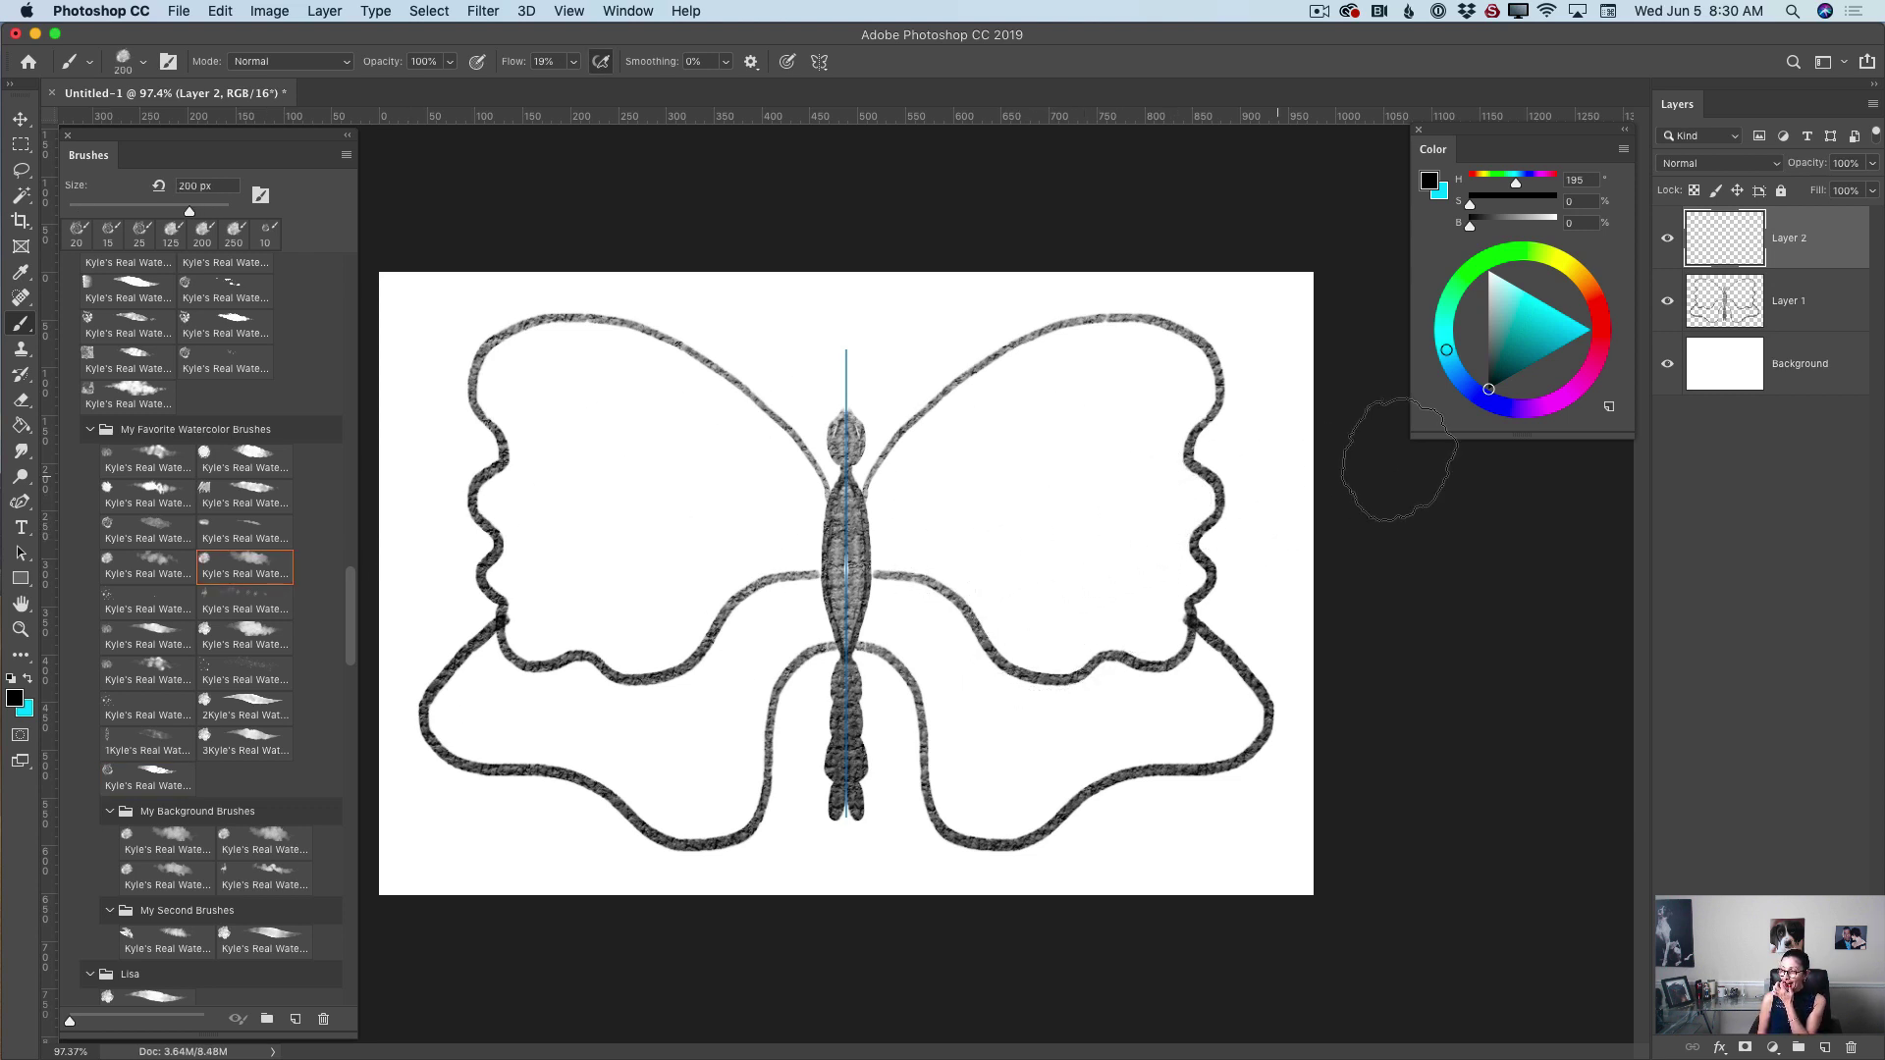
- Pick a pinkish red and wash it across the middle of the upper and lower wings
{"action": "left_click", "coordinate": [1606, 315]}
{"action": "left_click", "coordinate": [1571, 318]}
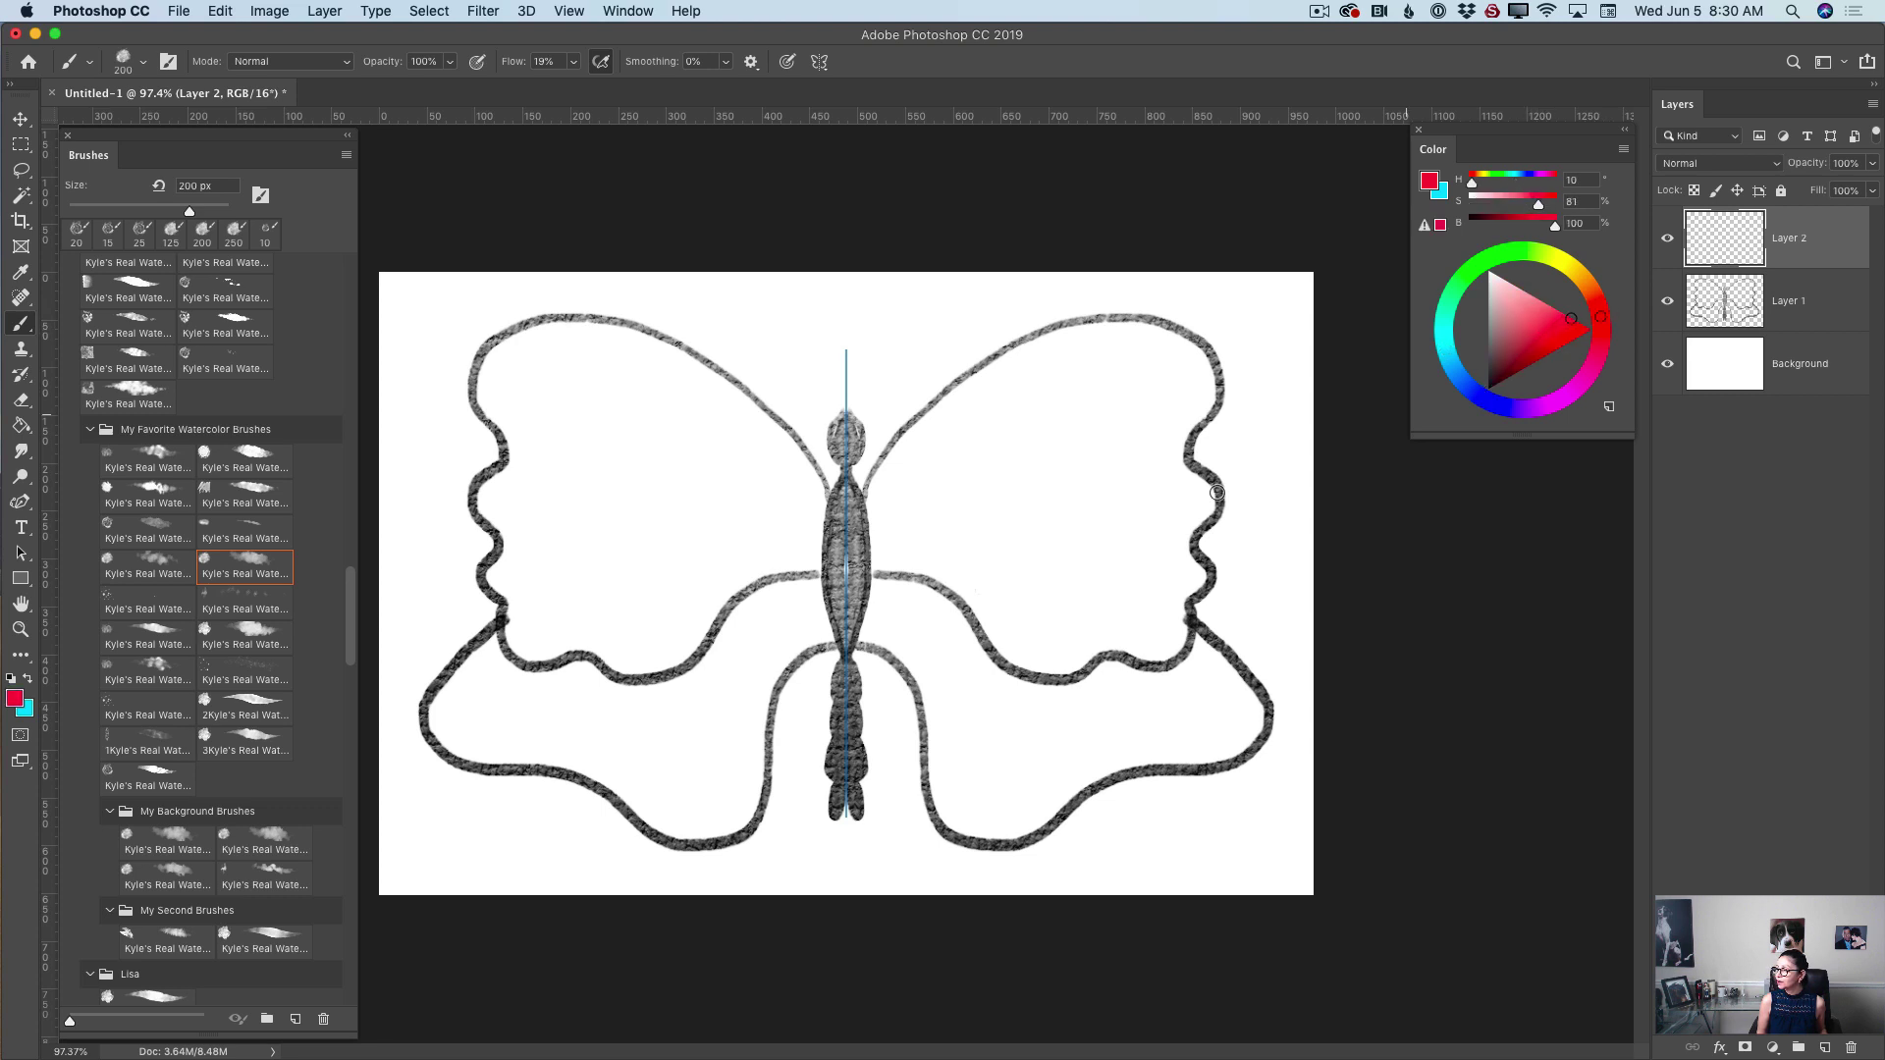
{"action": "mouse_move", "coordinate": [982, 530]}
{"action": "left_mouse_down"}
{"action": "mouse_move", "coordinate": [1026, 589]}
{"action": "mouse_move", "coordinate": [988, 534]}
{"action": "mouse_move", "coordinate": [982, 628]}
{"action": "mouse_move", "coordinate": [1031, 682]}
{"action": "mouse_move", "coordinate": [1119, 442]}
{"action": "left_mouse_up"}
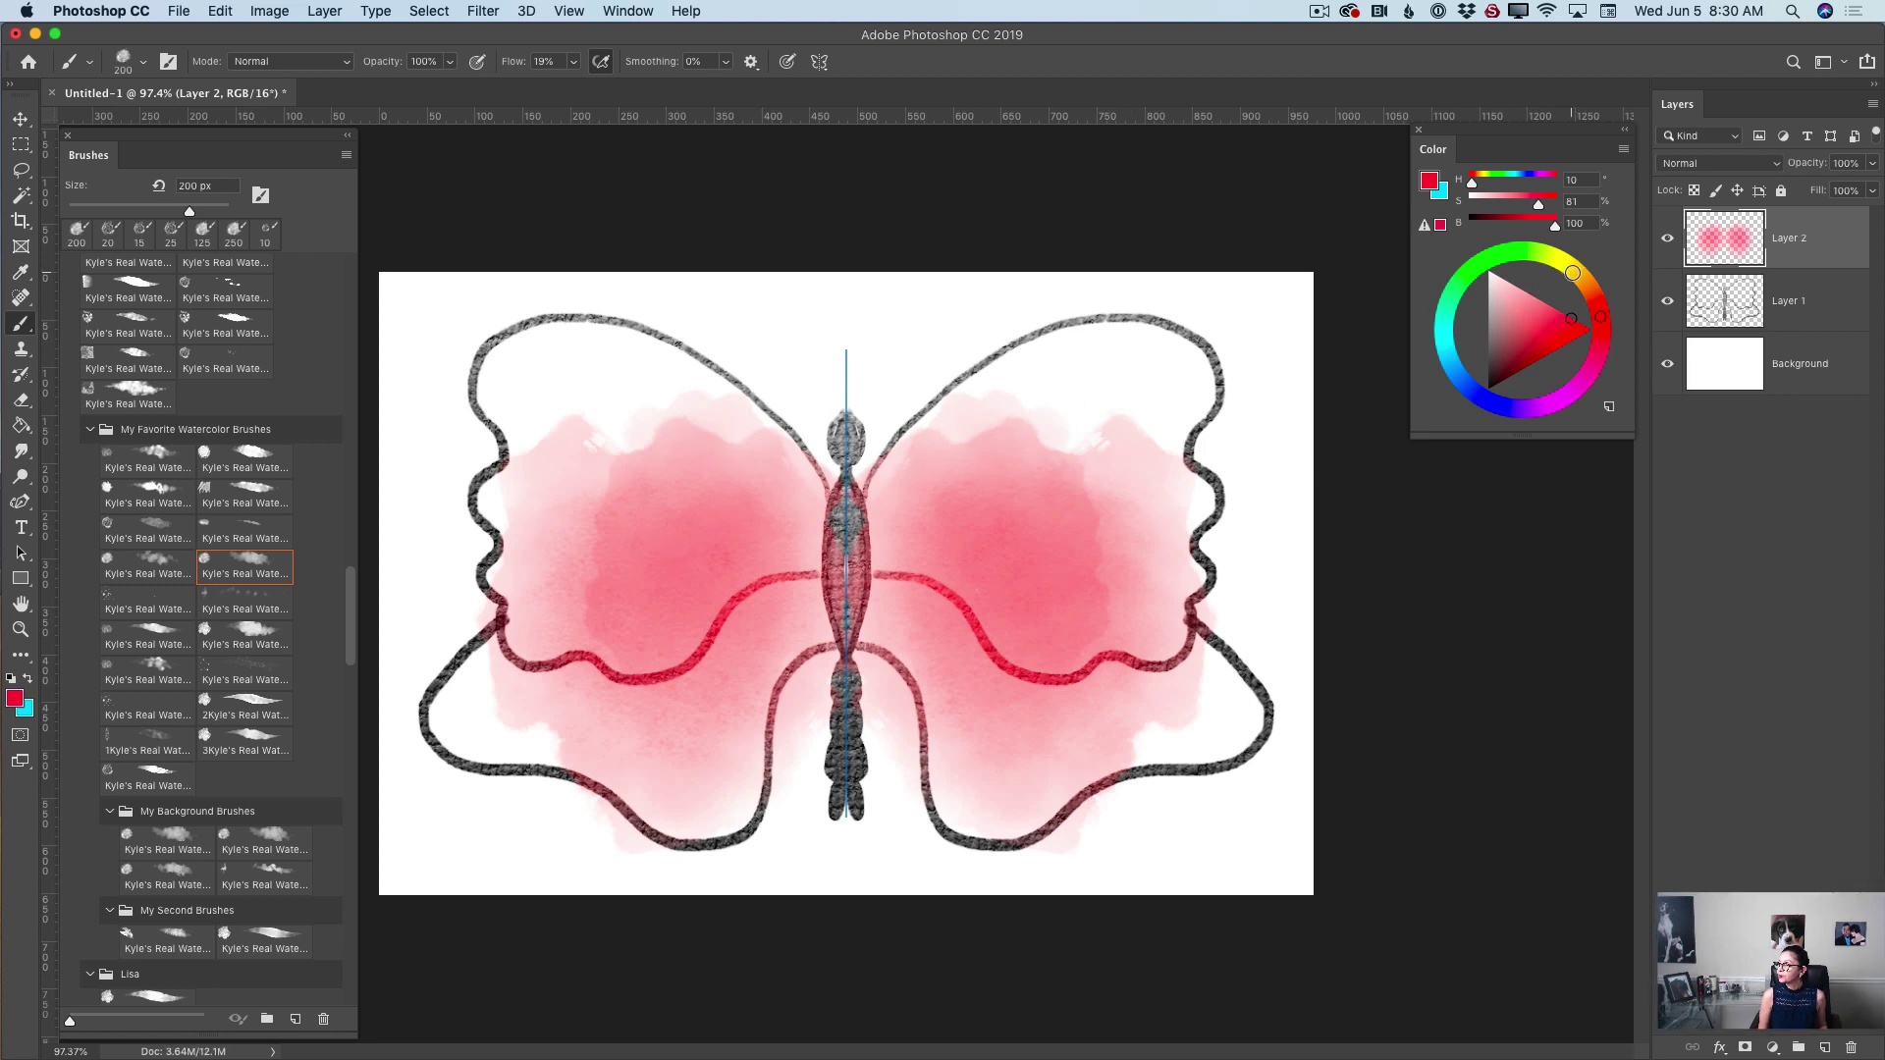
- Pick a bright yellow and wash it over the lower wings, blending it into the pink area
{"action": "left_click", "coordinate": [1573, 268]}
{"action": "left_click", "coordinate": [1554, 307]}
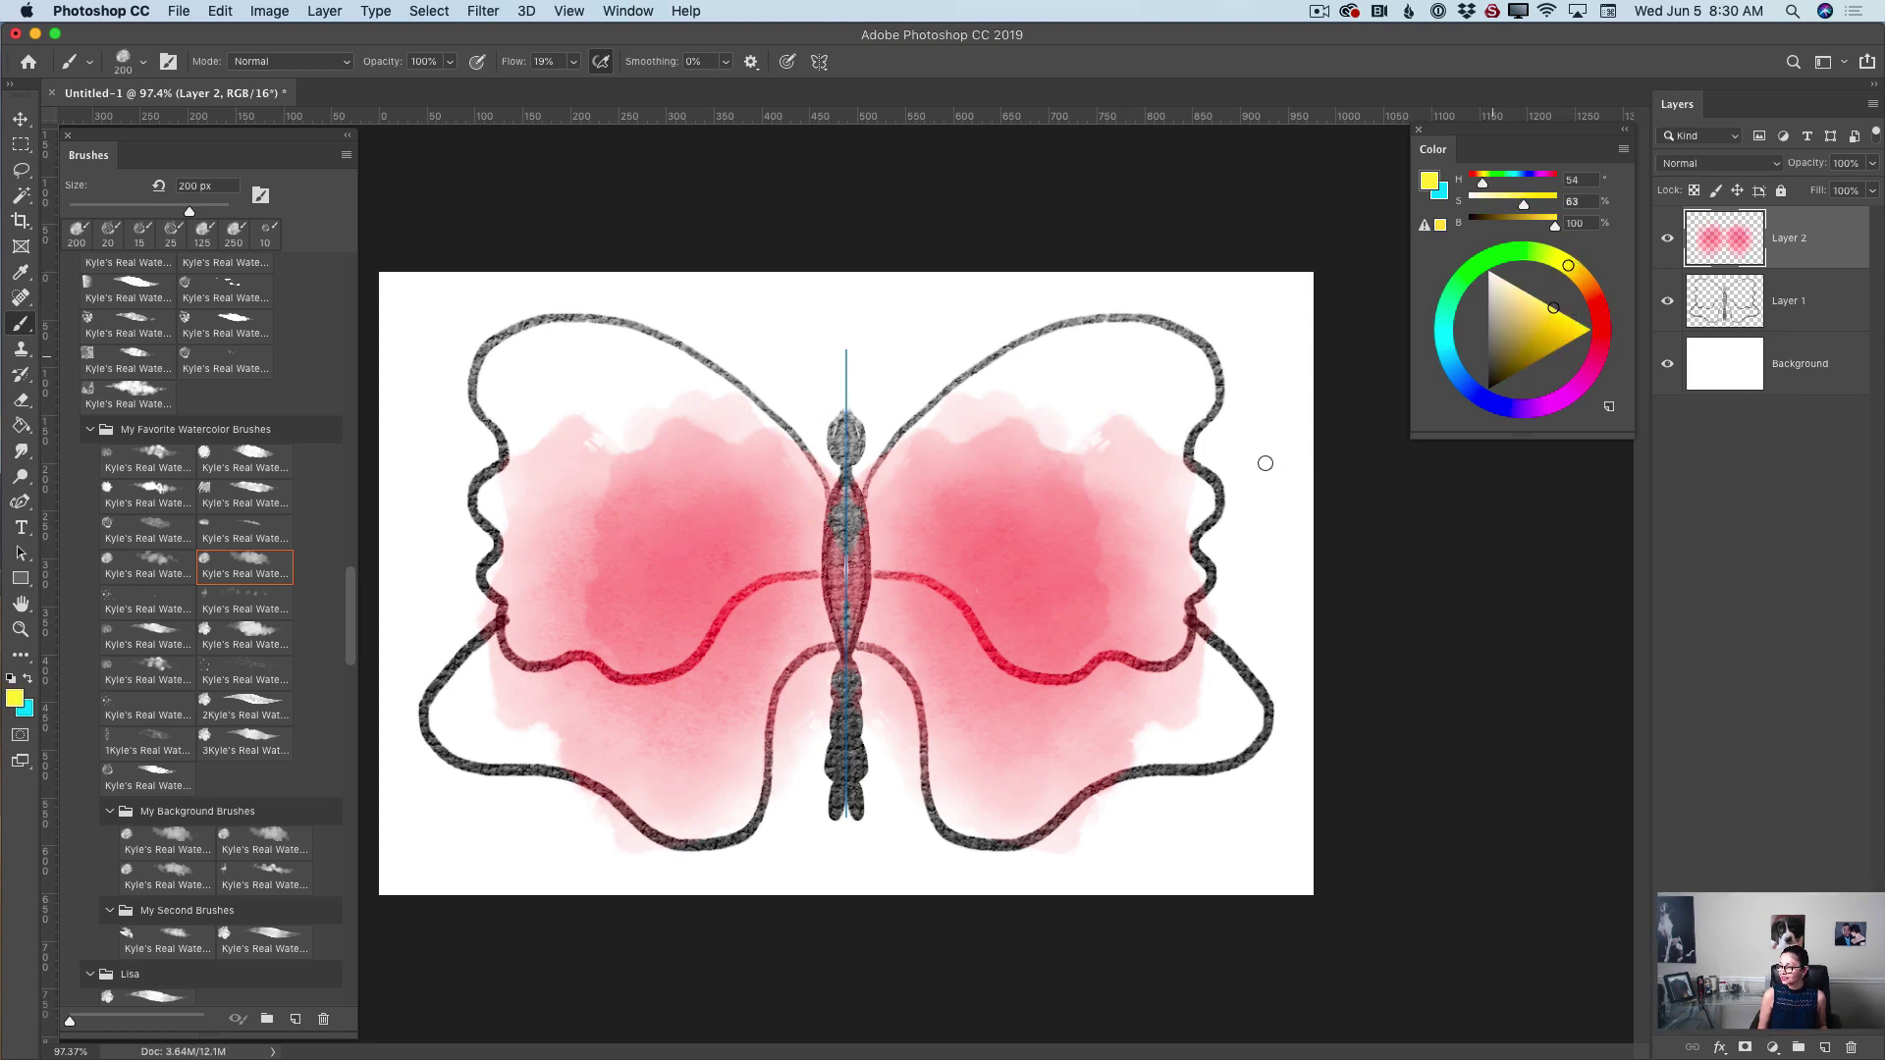
{"action": "mouse_move", "coordinate": [984, 739]}
{"action": "left_mouse_down"}
{"action": "mouse_move", "coordinate": [1086, 703]}
{"action": "mouse_move", "coordinate": [1103, 568]}
{"action": "mouse_move", "coordinate": [1178, 699]}
{"action": "mouse_move", "coordinate": [1077, 721]}
{"action": "left_mouse_up"}
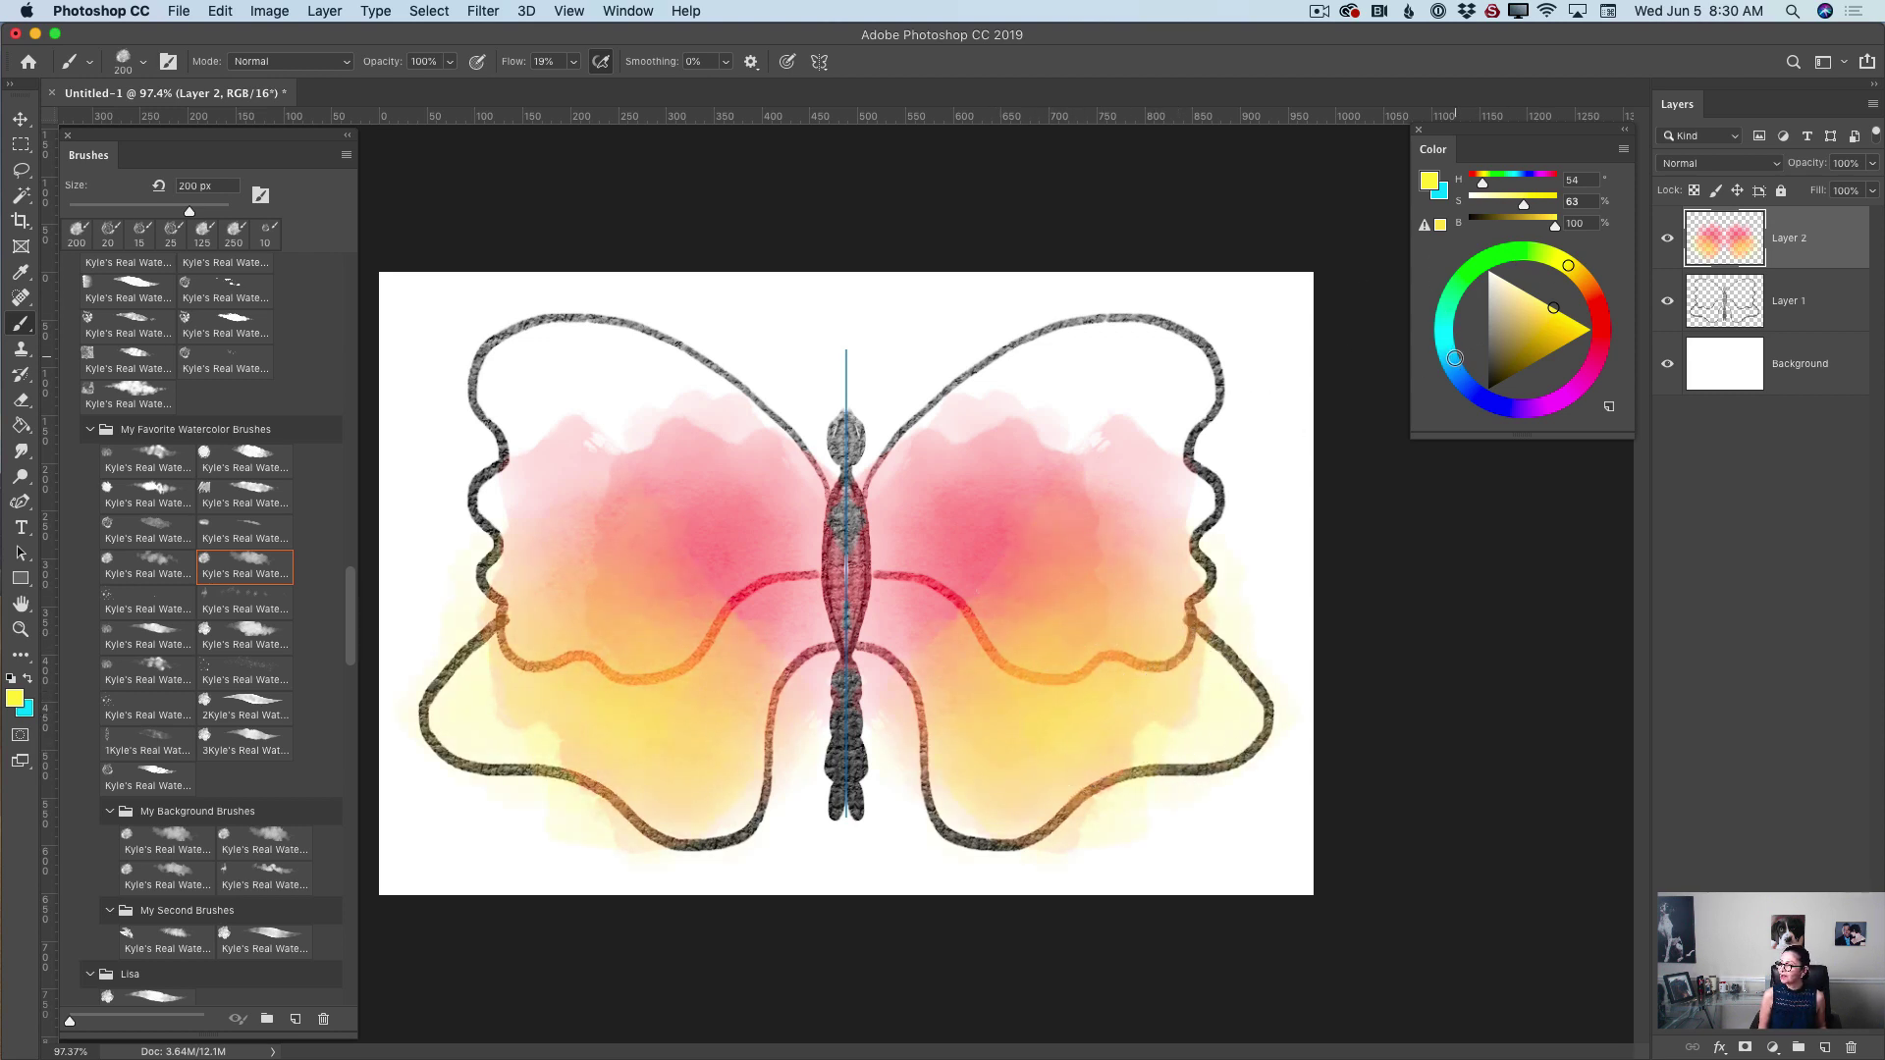
- Pick a bright cyan, reduce the brush to 175 px and wash it over the top of the upper wings
{"action": "left_click", "coordinate": [1447, 352]}
{"action": "left_click", "coordinate": [1546, 305]}
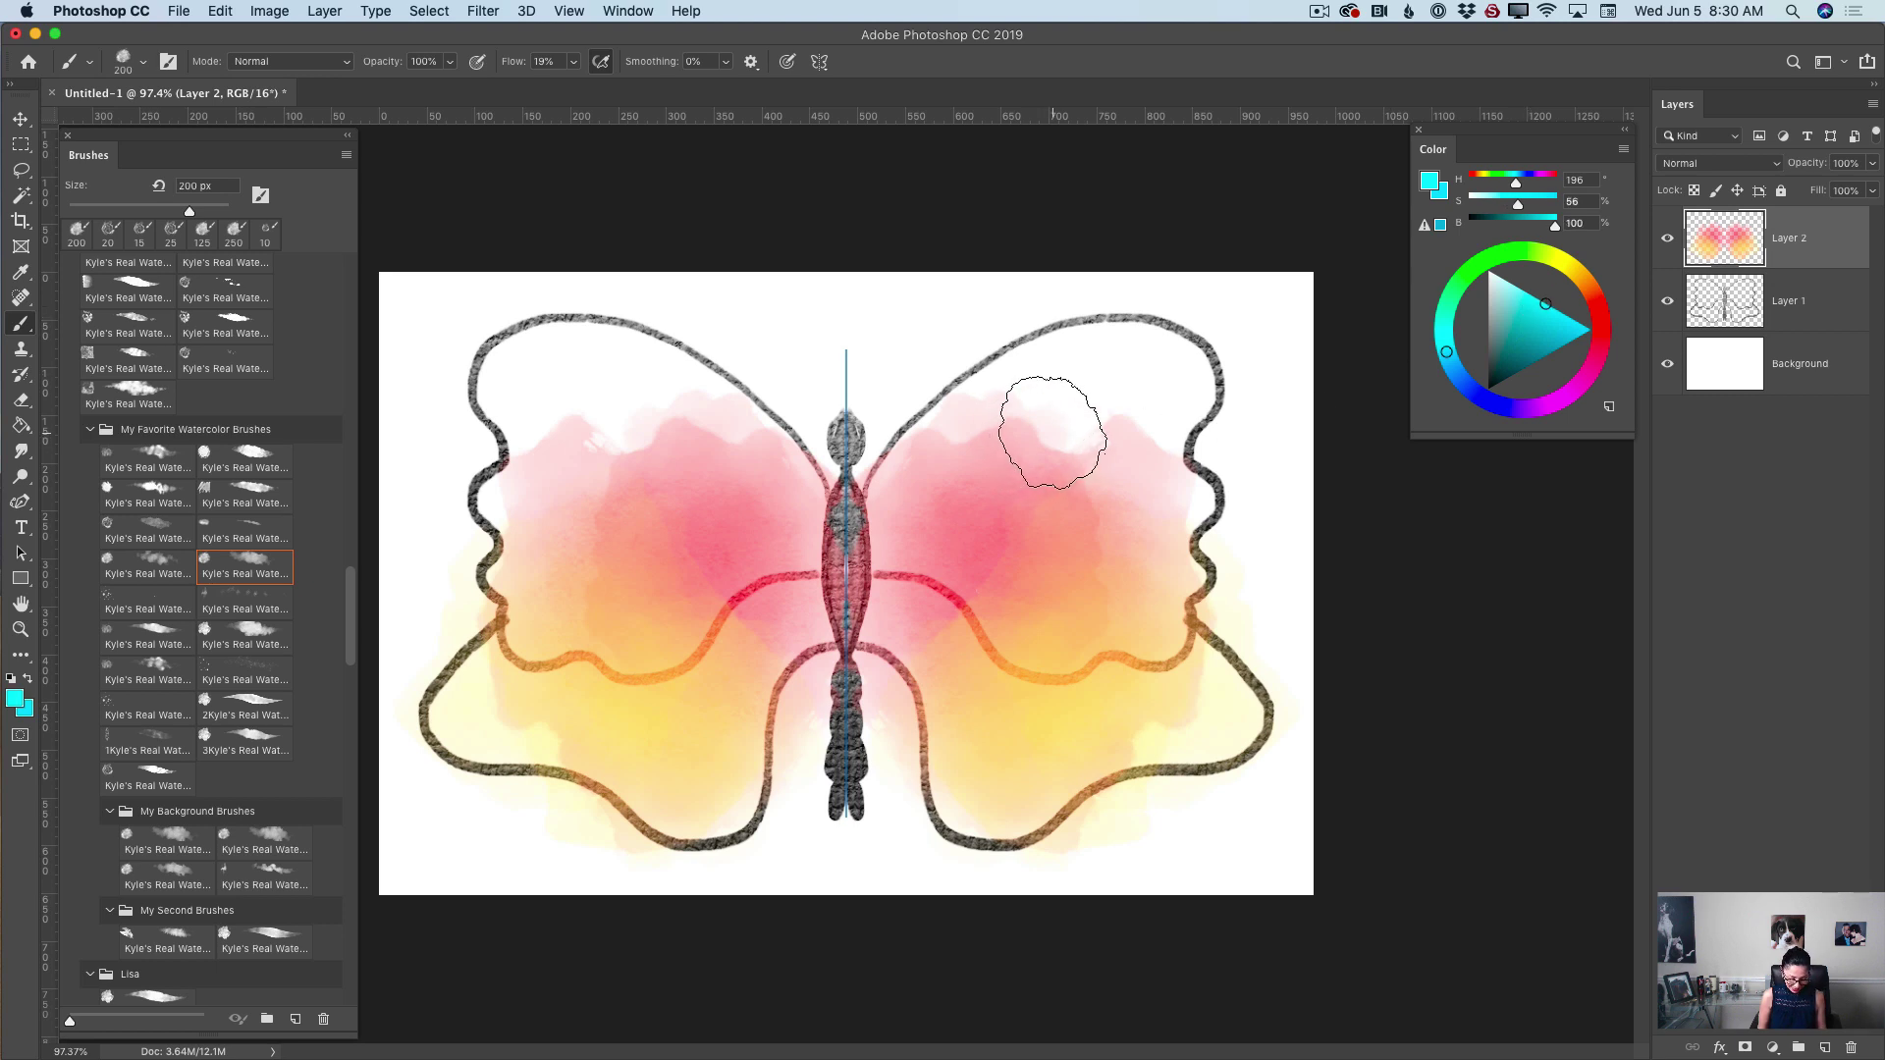
{"action": "key", "text": "bracketleft"}
{"action": "mouse_move", "coordinate": [1094, 417]}
{"action": "left_mouse_down"}
{"action": "mouse_move", "coordinate": [1077, 456]}
{"action": "mouse_move", "coordinate": [1111, 392]}
{"action": "mouse_move", "coordinate": [1008, 474]}
{"action": "mouse_move", "coordinate": [1061, 476]}
{"action": "mouse_move", "coordinate": [1109, 435]}
{"action": "mouse_move", "coordinate": [1126, 546]}
{"action": "mouse_move", "coordinate": [1138, 481]}
{"action": "mouse_move", "coordinate": [1089, 392]}
{"action": "mouse_move", "coordinate": [951, 455]}
{"action": "mouse_move", "coordinate": [1118, 520]}
{"action": "mouse_move", "coordinate": [1107, 560]}
{"action": "left_mouse_up"}
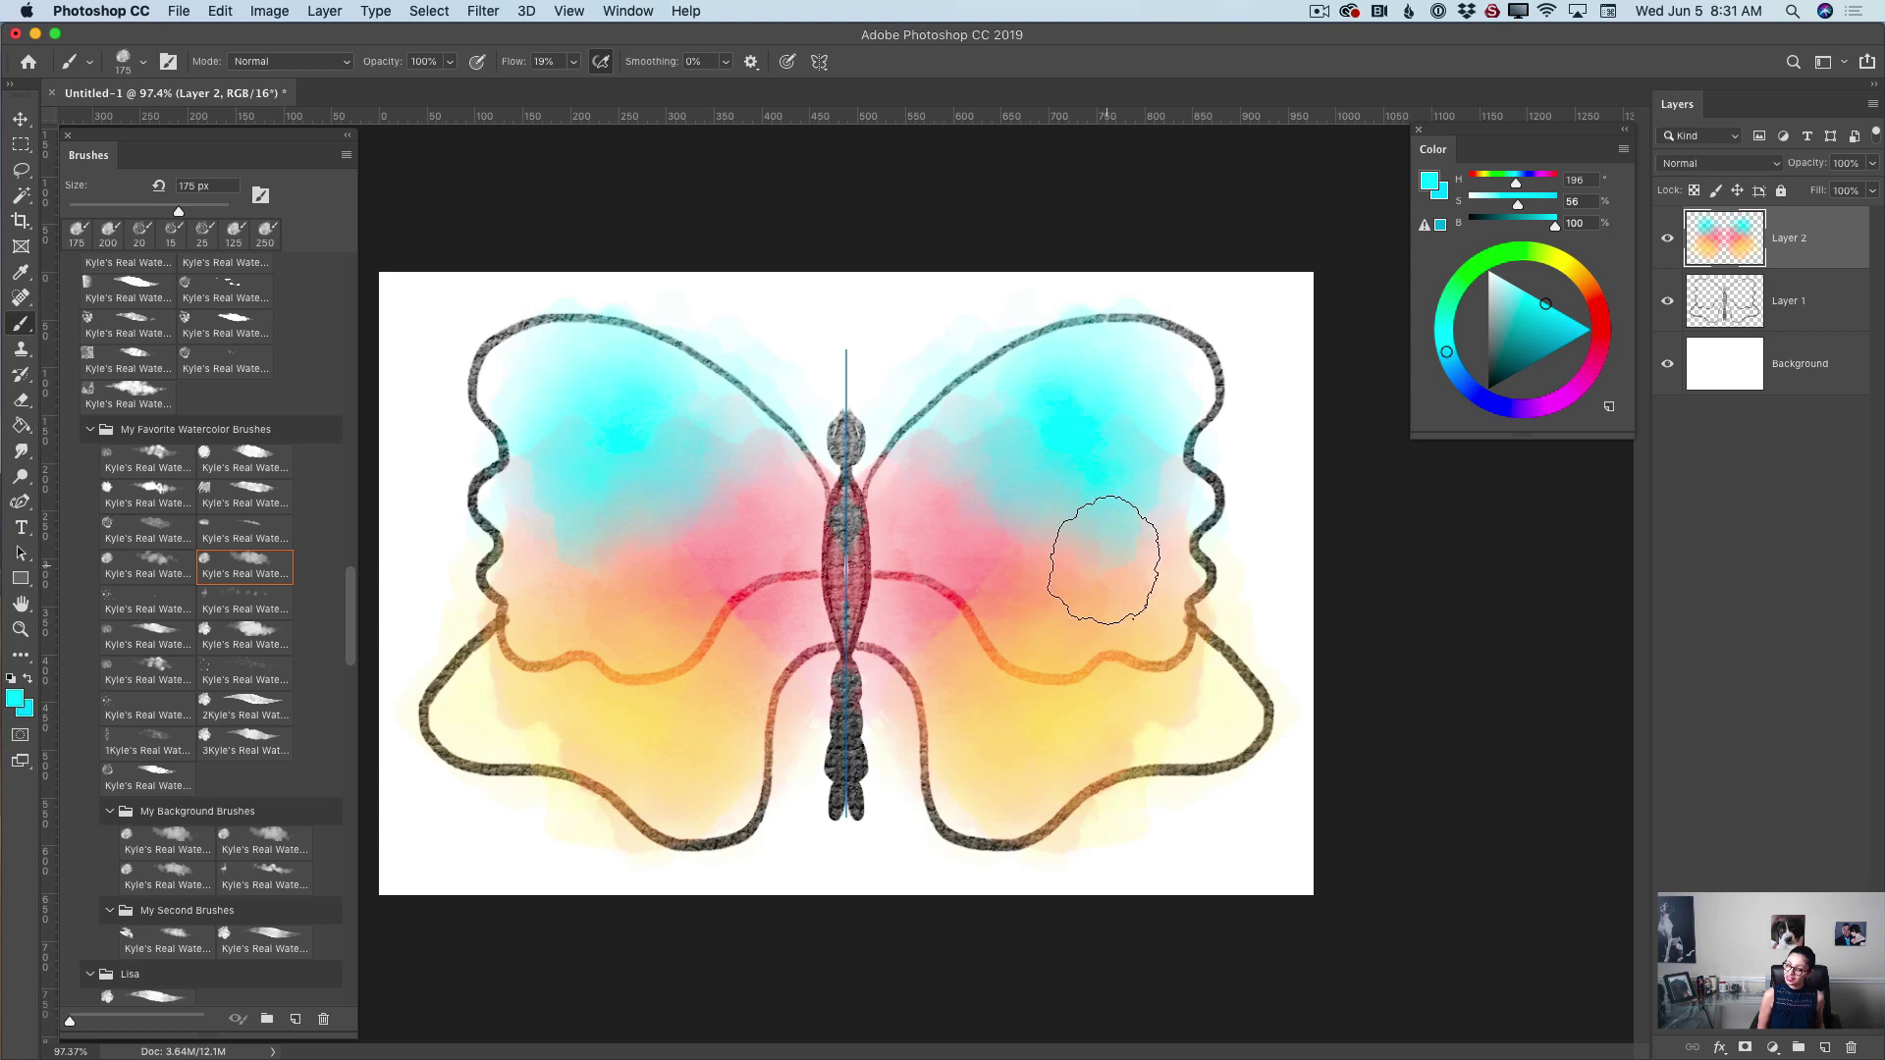
- Switch to the last brush in My Favorite Watercolor Brushes, reduce it to 45 px and set the foreground color to white
{"action": "left_click", "coordinate": [149, 781]}
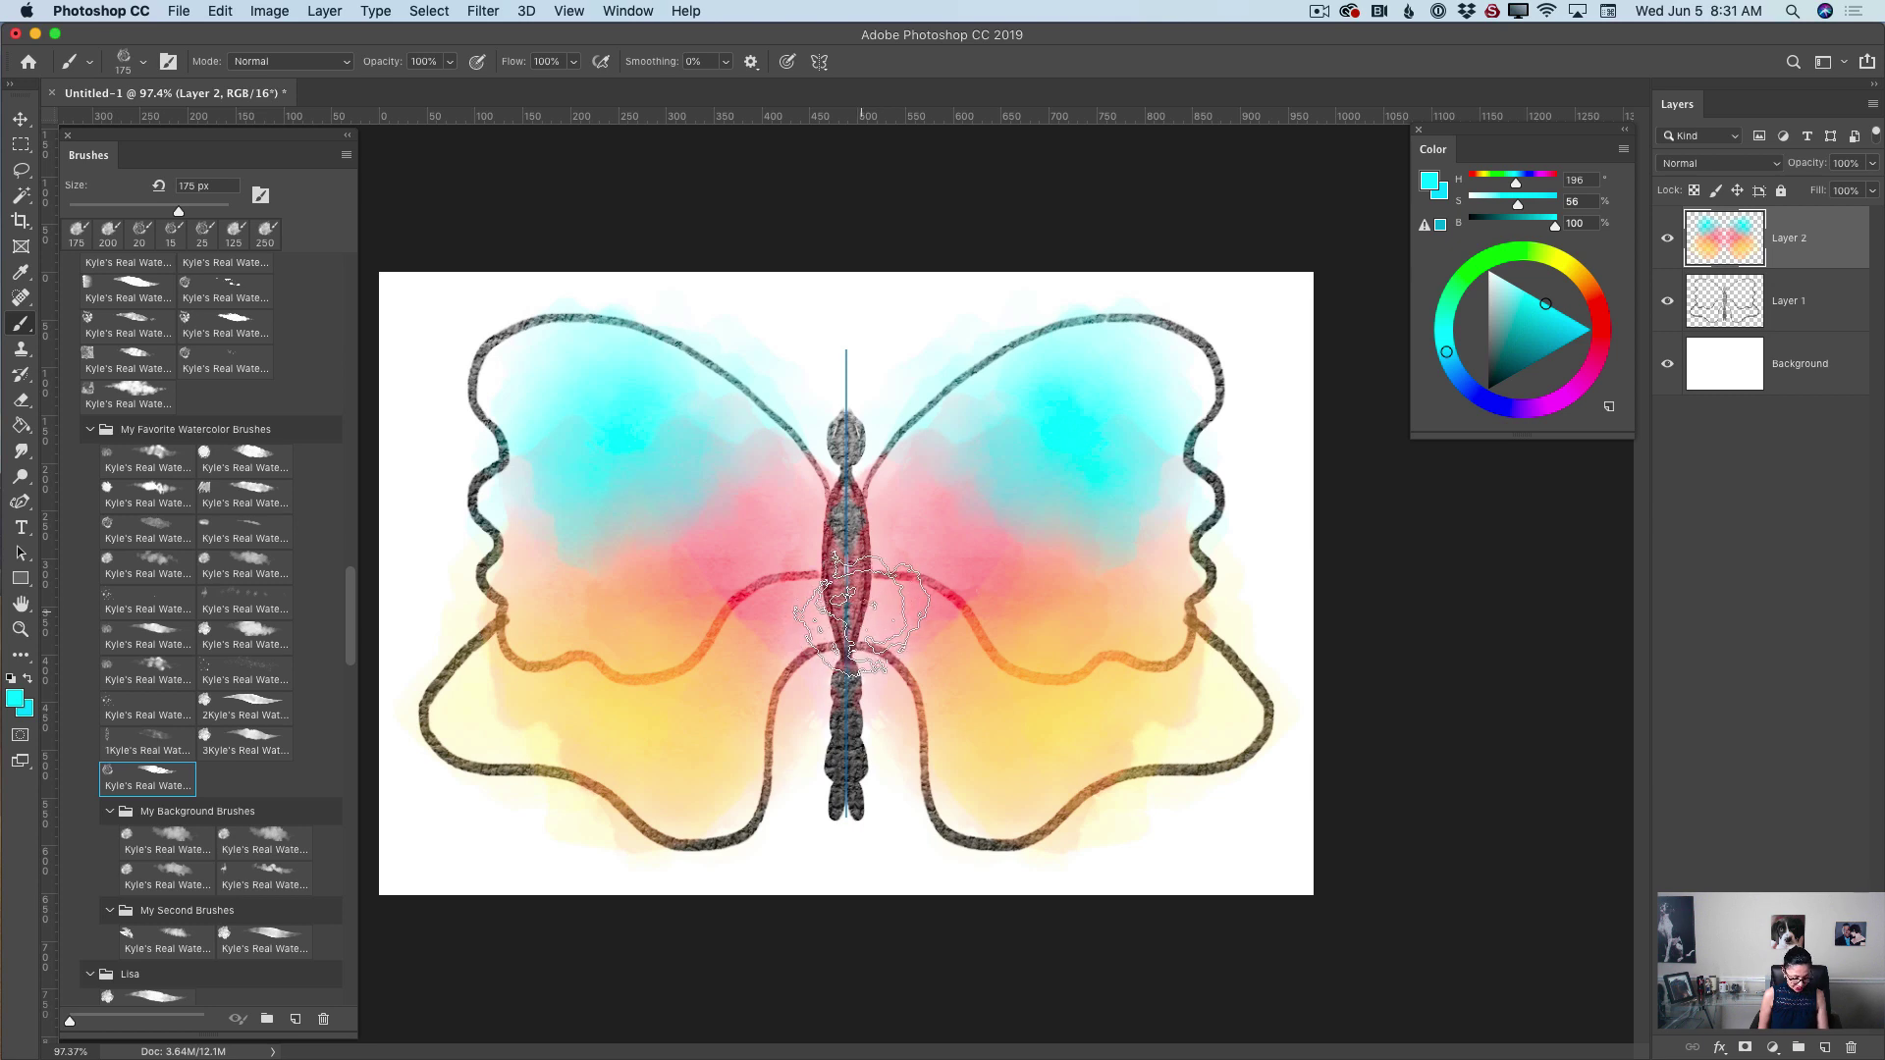
{"action": "key", "text": "bracketleft"}
{"action": "key", "text": "bracketleft"}
{"action": "key", "text": "bracketleft"}
{"action": "key", "text": "bracketleft"}
{"action": "key", "text": "bracketleft"}
{"action": "key", "text": "bracketleft"}
{"action": "key", "text": "bracketleft"}
{"action": "key", "text": "bracketleft"}
{"action": "key", "text": "bracketleft"}
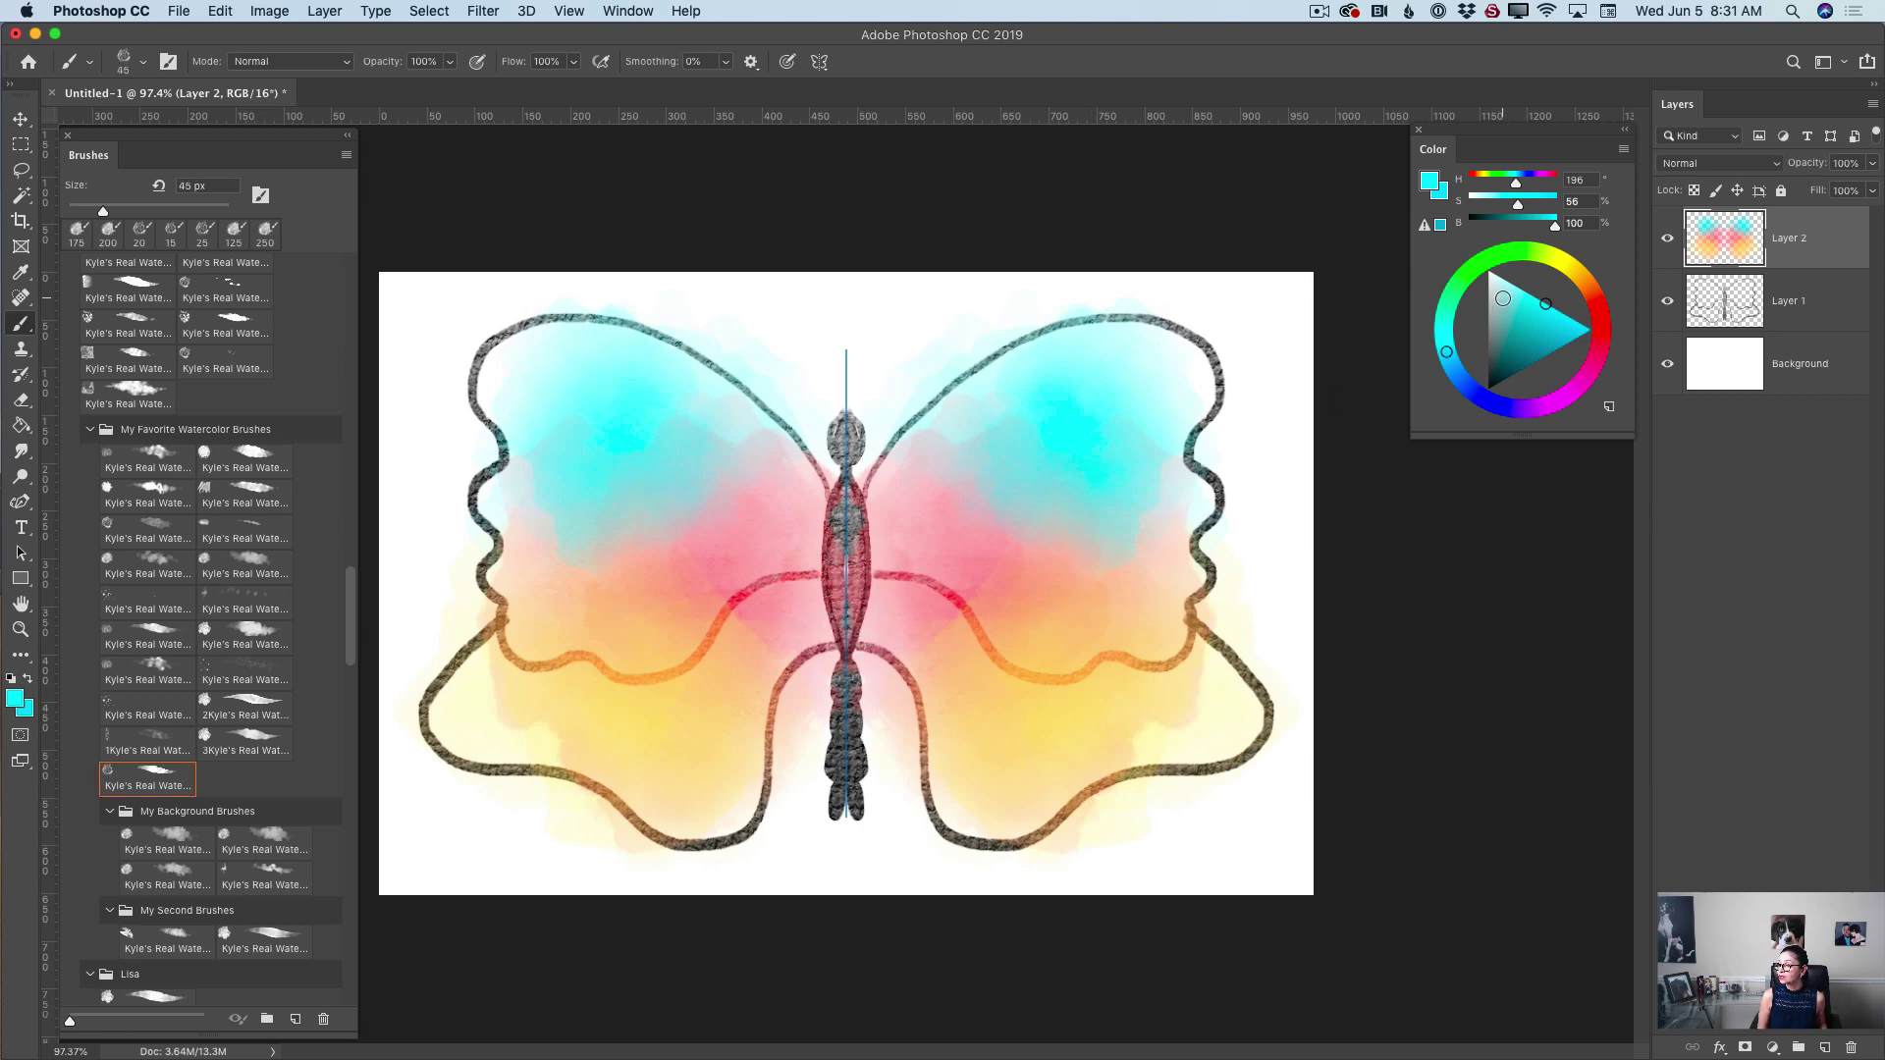
{"action": "left_click_drag", "start_coordinate": [1546, 304], "coordinate": [1489, 271]}
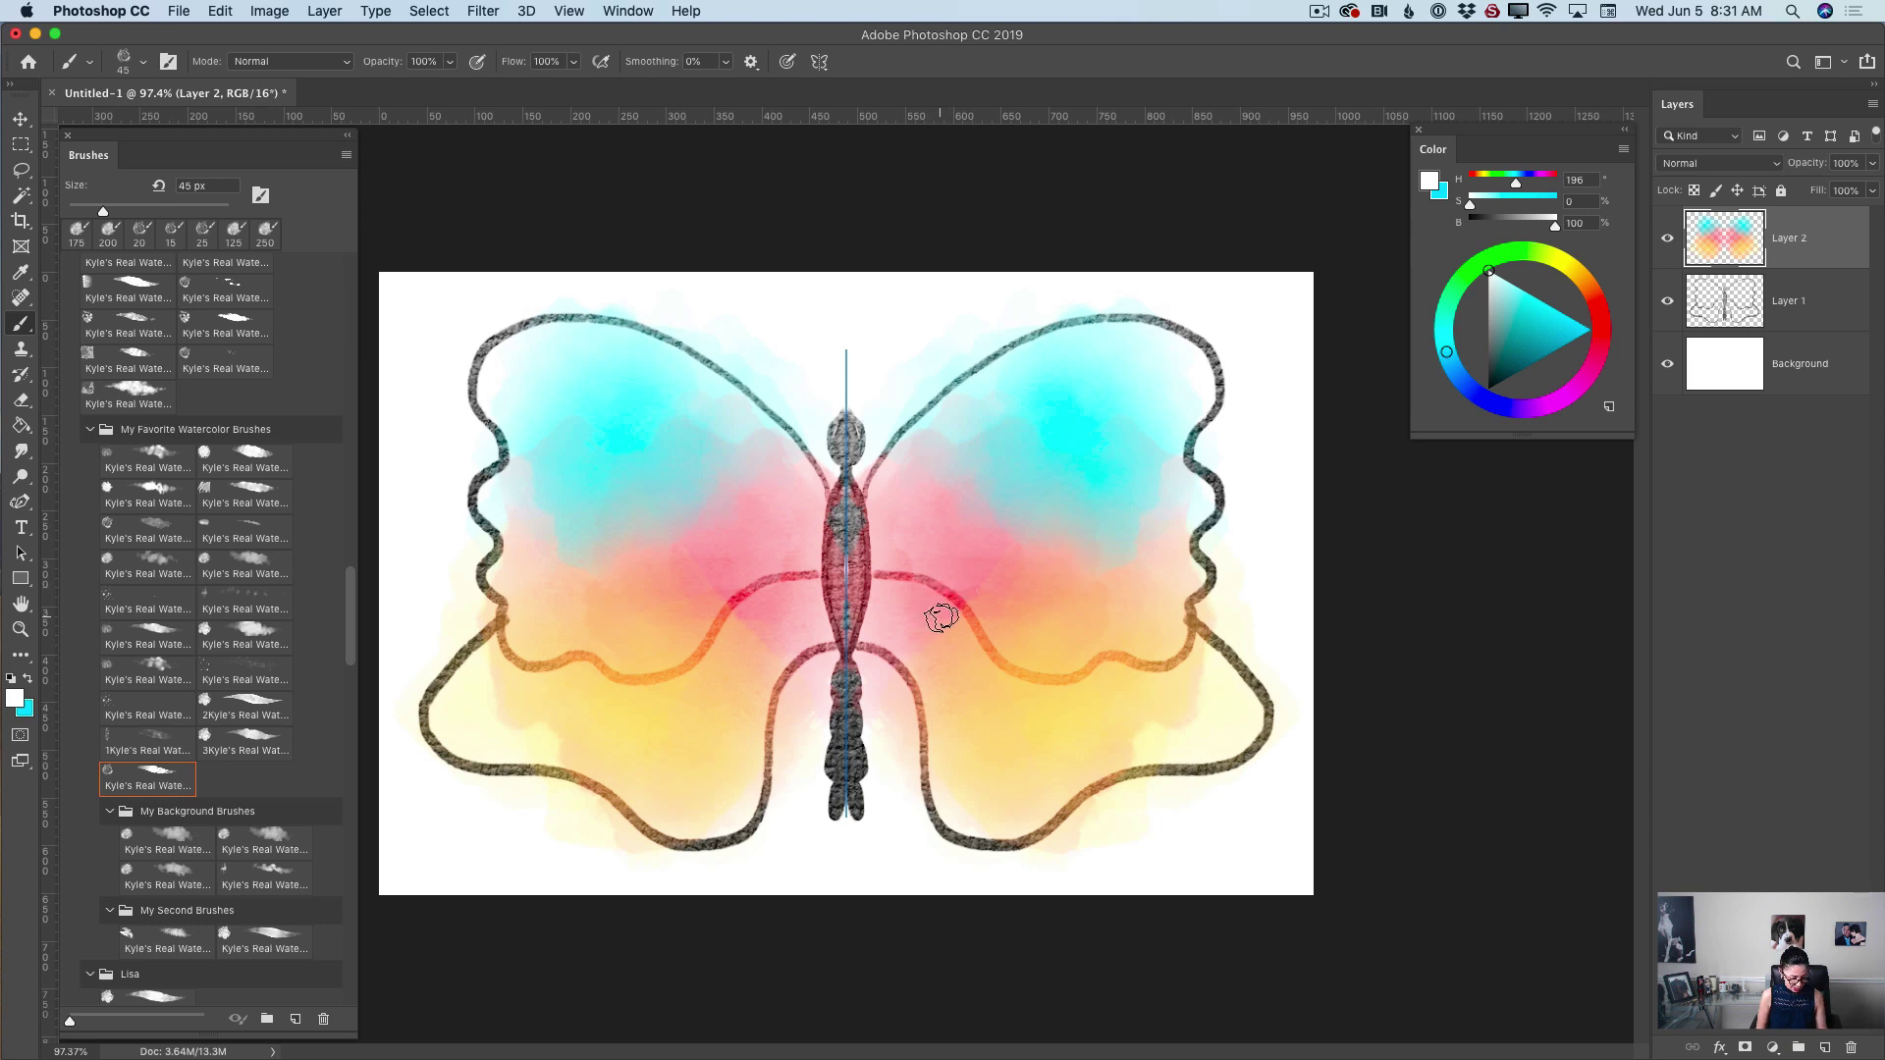
- Paint white highlight strokes along the lower and upper wing outlines with the brush at 40 and 35 px
{"action": "key", "text": "bracketleft"}
{"action": "mouse_move", "coordinate": [773, 722]}
{"action": "left_mouse_down"}
{"action": "mouse_move", "coordinate": [934, 682]}
{"action": "mouse_move", "coordinate": [859, 639]}
{"action": "mouse_move", "coordinate": [954, 699]}
{"action": "left_mouse_up"}
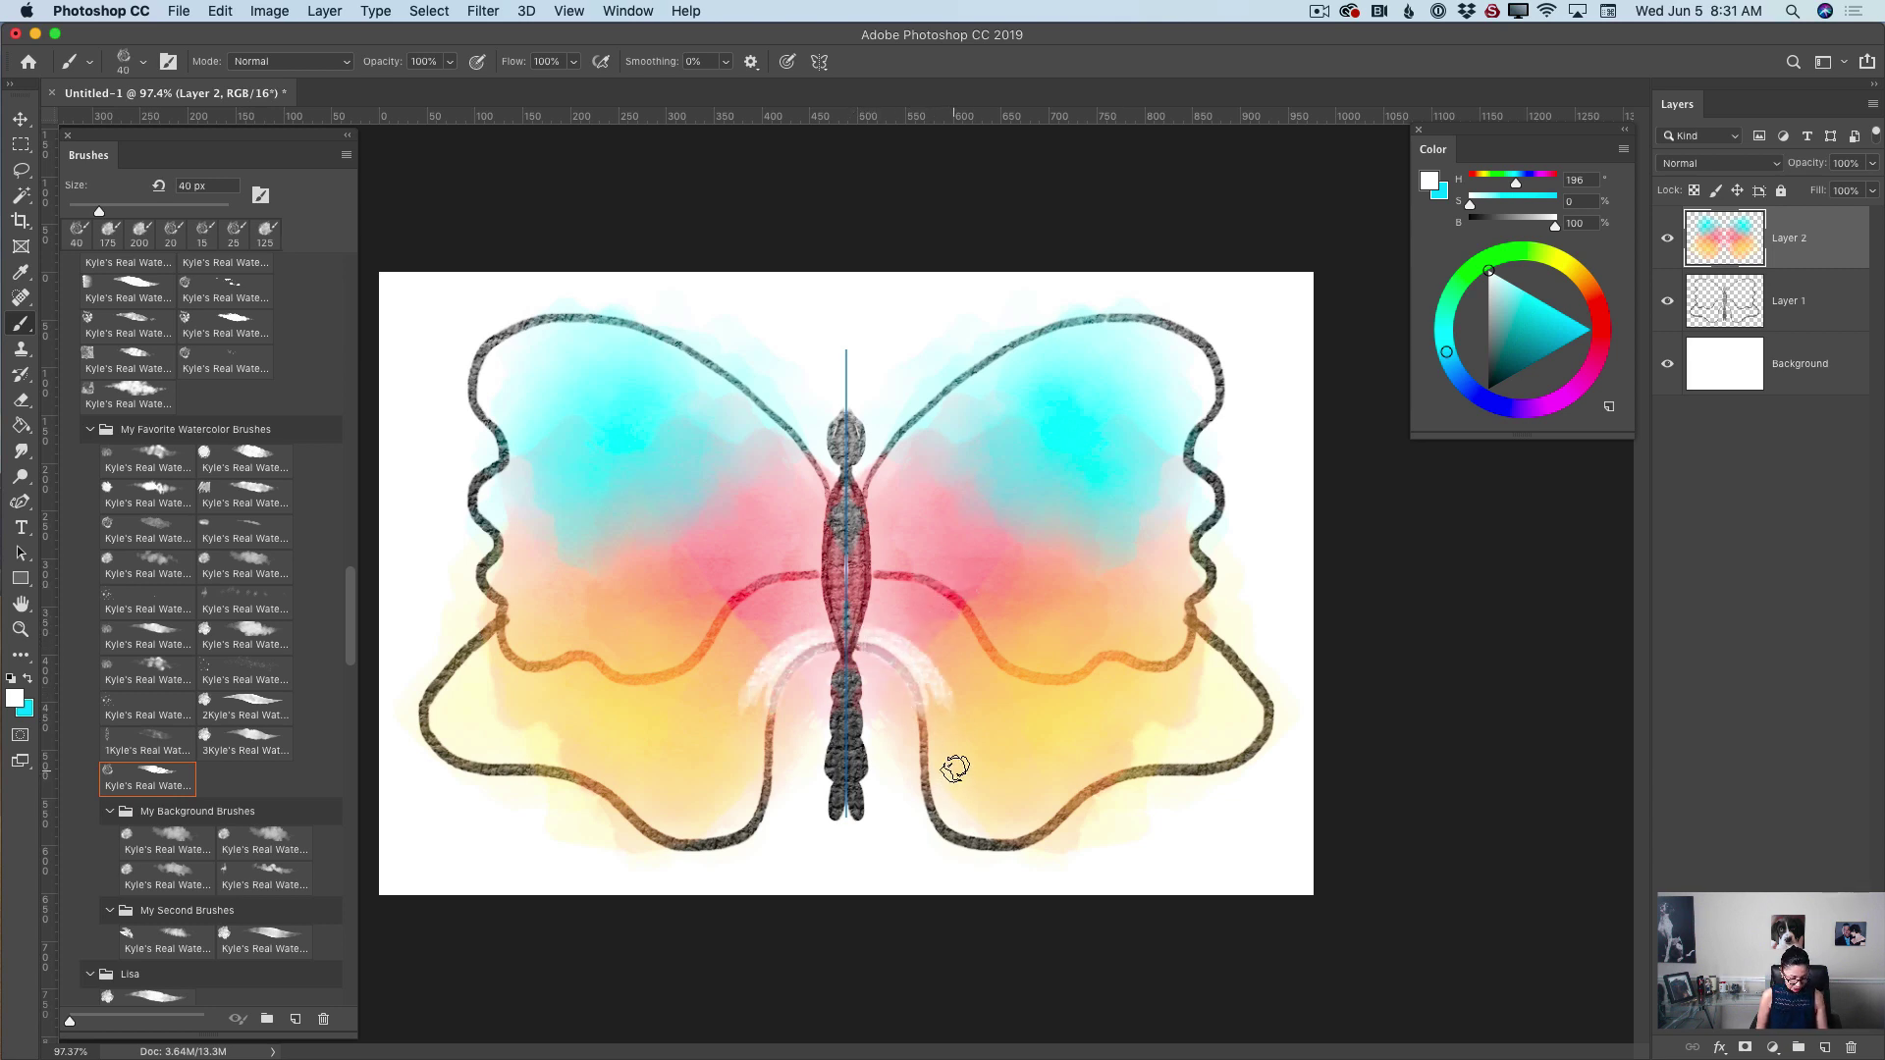
{"action": "key", "text": "bracketleft"}
{"action": "mouse_move", "coordinate": [870, 646]}
{"action": "left_mouse_down"}
{"action": "mouse_move", "coordinate": [917, 739]}
{"action": "mouse_move", "coordinate": [904, 693]}
{"action": "mouse_move", "coordinate": [934, 820]}
{"action": "mouse_move", "coordinate": [918, 748]}
{"action": "mouse_move", "coordinate": [1046, 822]}
{"action": "mouse_move", "coordinate": [959, 830]}
{"action": "mouse_move", "coordinate": [1105, 775]}
{"action": "left_mouse_up"}
{"action": "left_click_drag", "start_coordinate": [1202, 636], "coordinate": [1268, 756]}
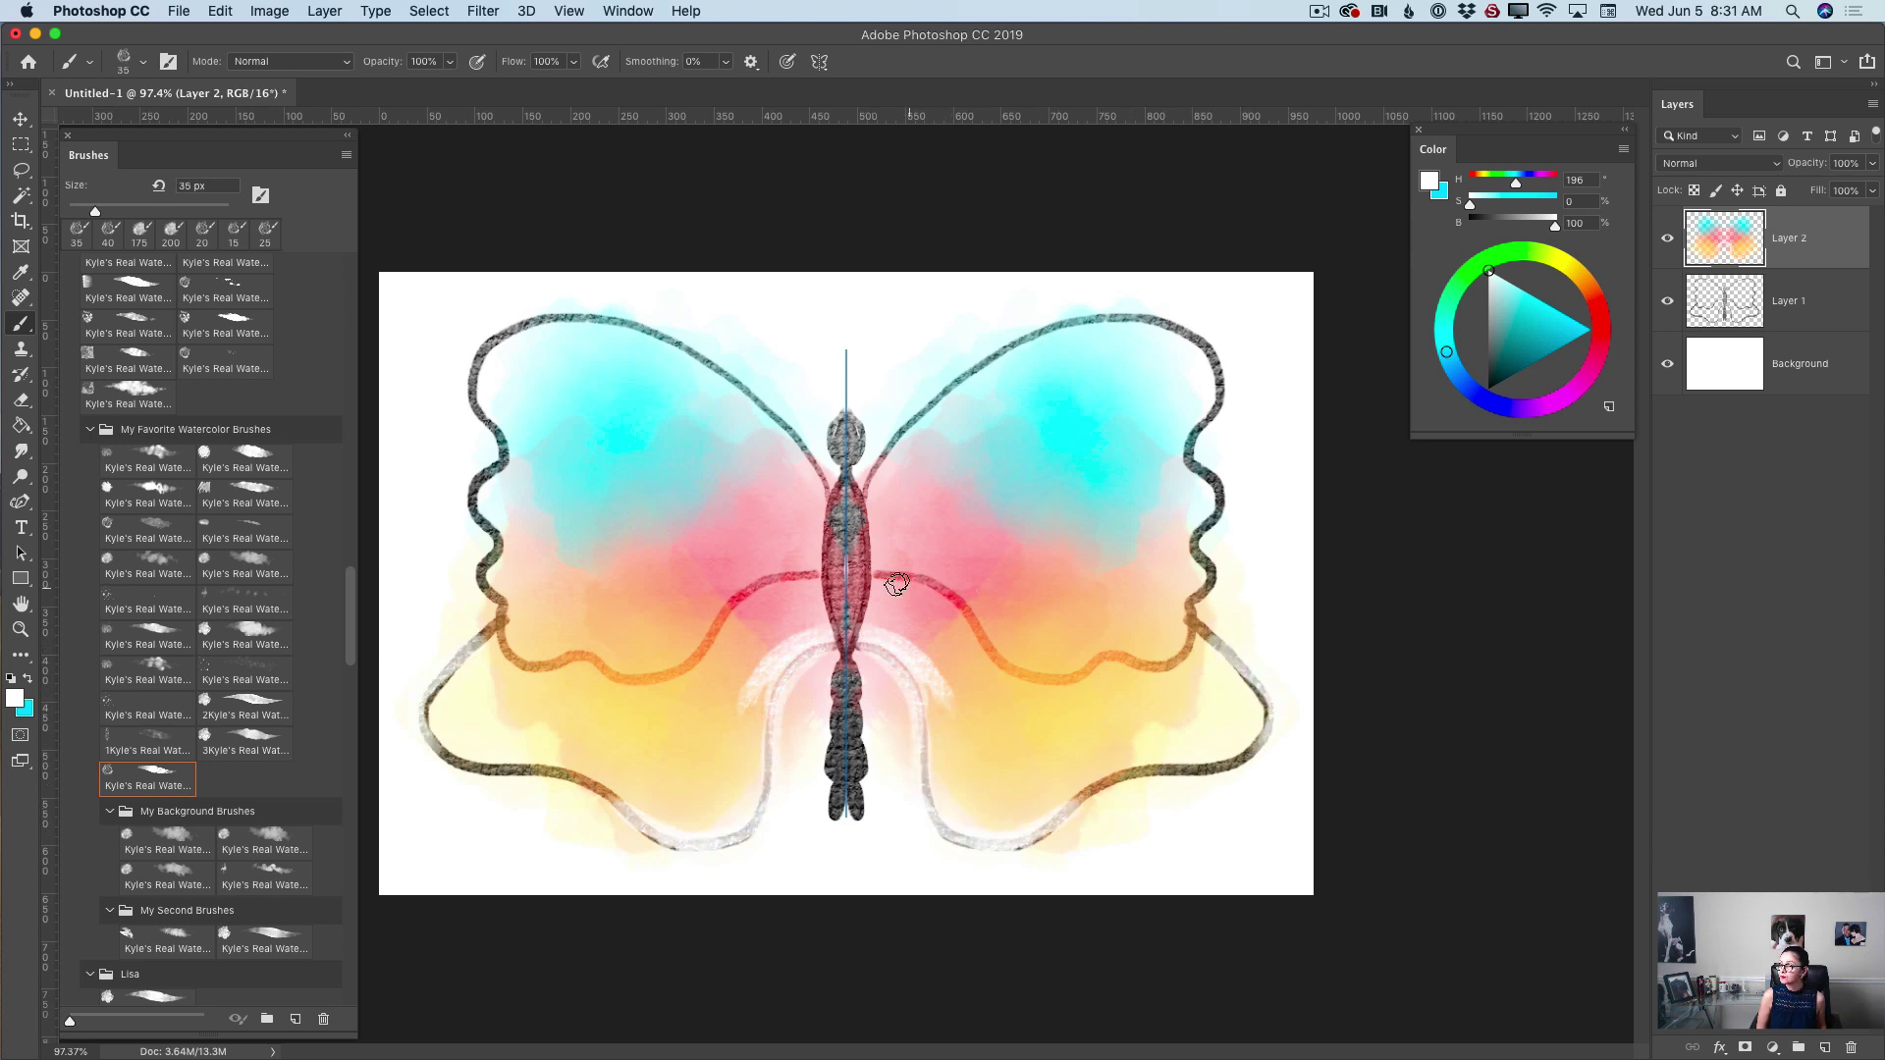
{"action": "mouse_move", "coordinate": [896, 584]}
{"action": "left_mouse_down"}
{"action": "mouse_move", "coordinate": [1024, 683]}
{"action": "mouse_move", "coordinate": [1149, 655]}
{"action": "left_mouse_up"}
{"action": "mouse_move", "coordinate": [872, 486]}
{"action": "left_mouse_down"}
{"action": "mouse_move", "coordinate": [1057, 309]}
{"action": "mouse_move", "coordinate": [1020, 367]}
{"action": "mouse_move", "coordinate": [1071, 319]}
{"action": "mouse_move", "coordinate": [1218, 419]}
{"action": "mouse_move", "coordinate": [1196, 448]}
{"action": "mouse_move", "coordinate": [1205, 598]}
{"action": "left_mouse_up"}
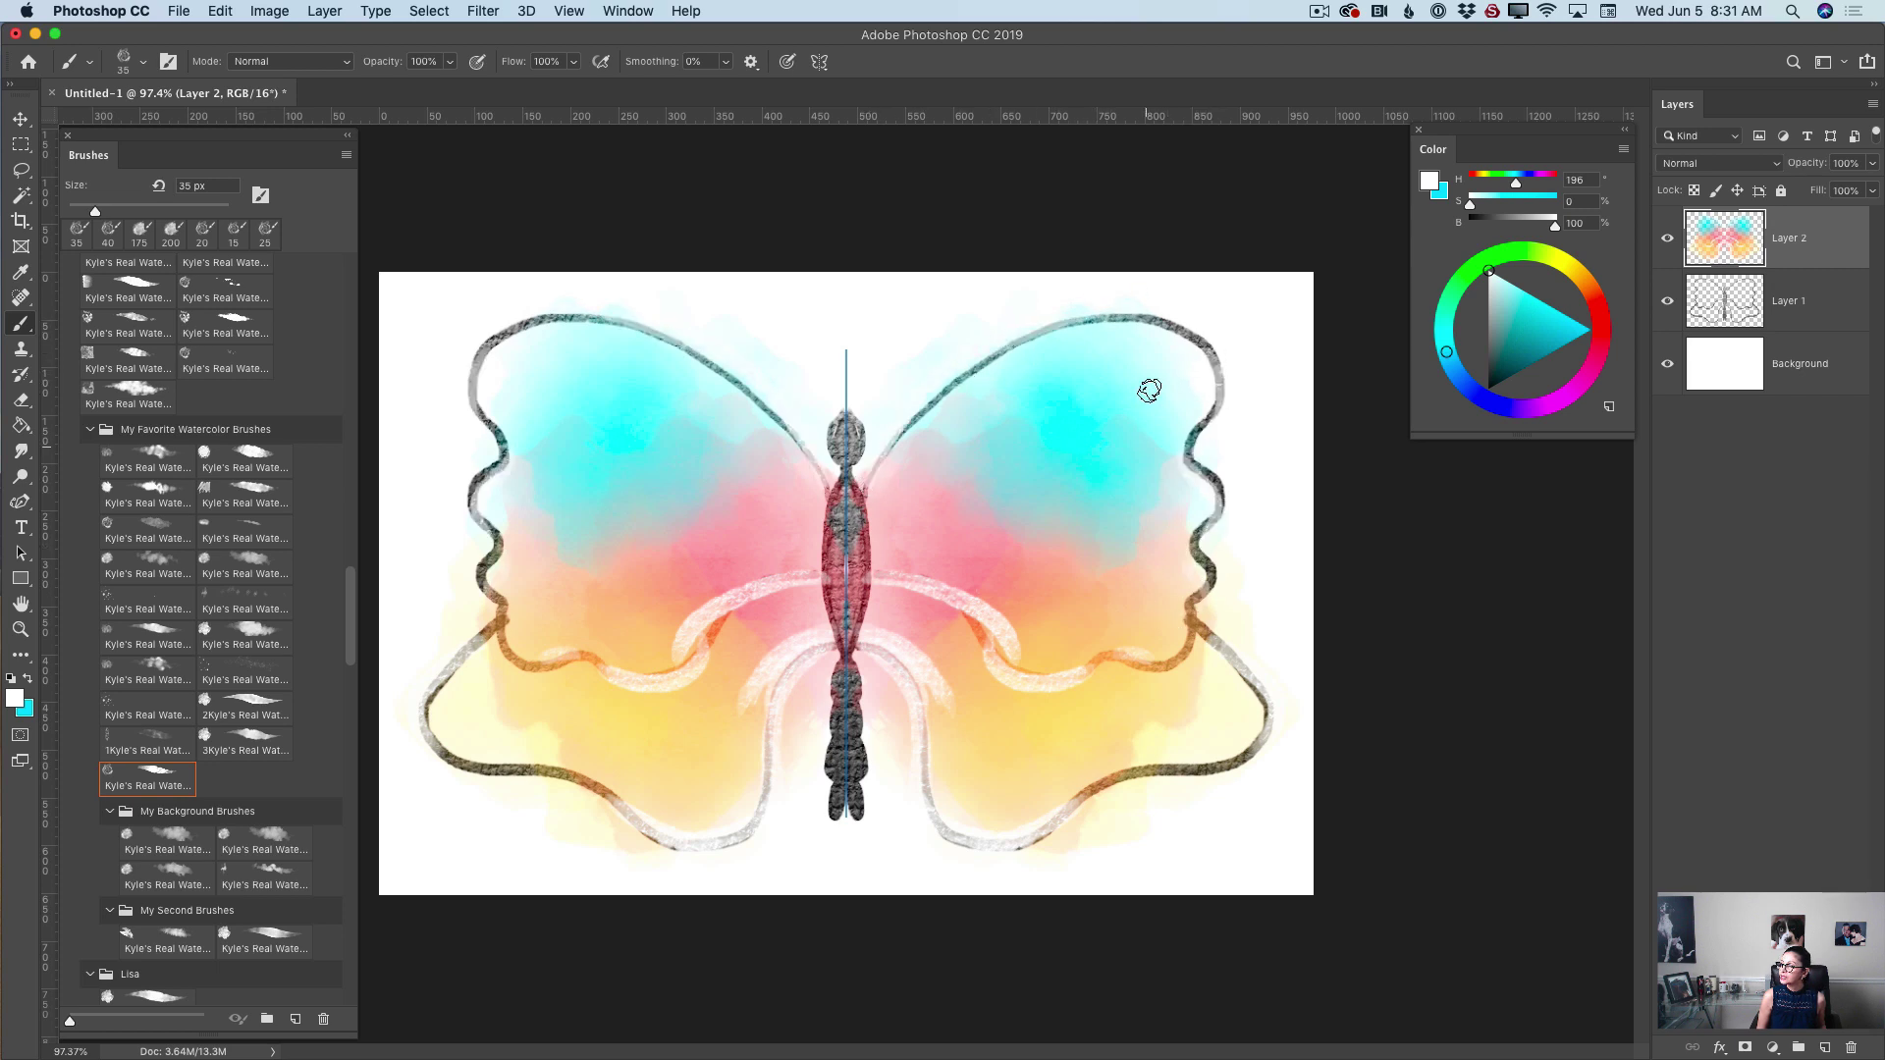
- Dab white dots near the outer edges of the upper and lower wings and brush white along the upper wings' inner top edge
{"action": "left_click", "coordinate": [1173, 395]}
{"action": "left_click", "coordinate": [1168, 503]}
{"action": "left_click", "coordinate": [1158, 573]}
{"action": "left_click", "coordinate": [1149, 620]}
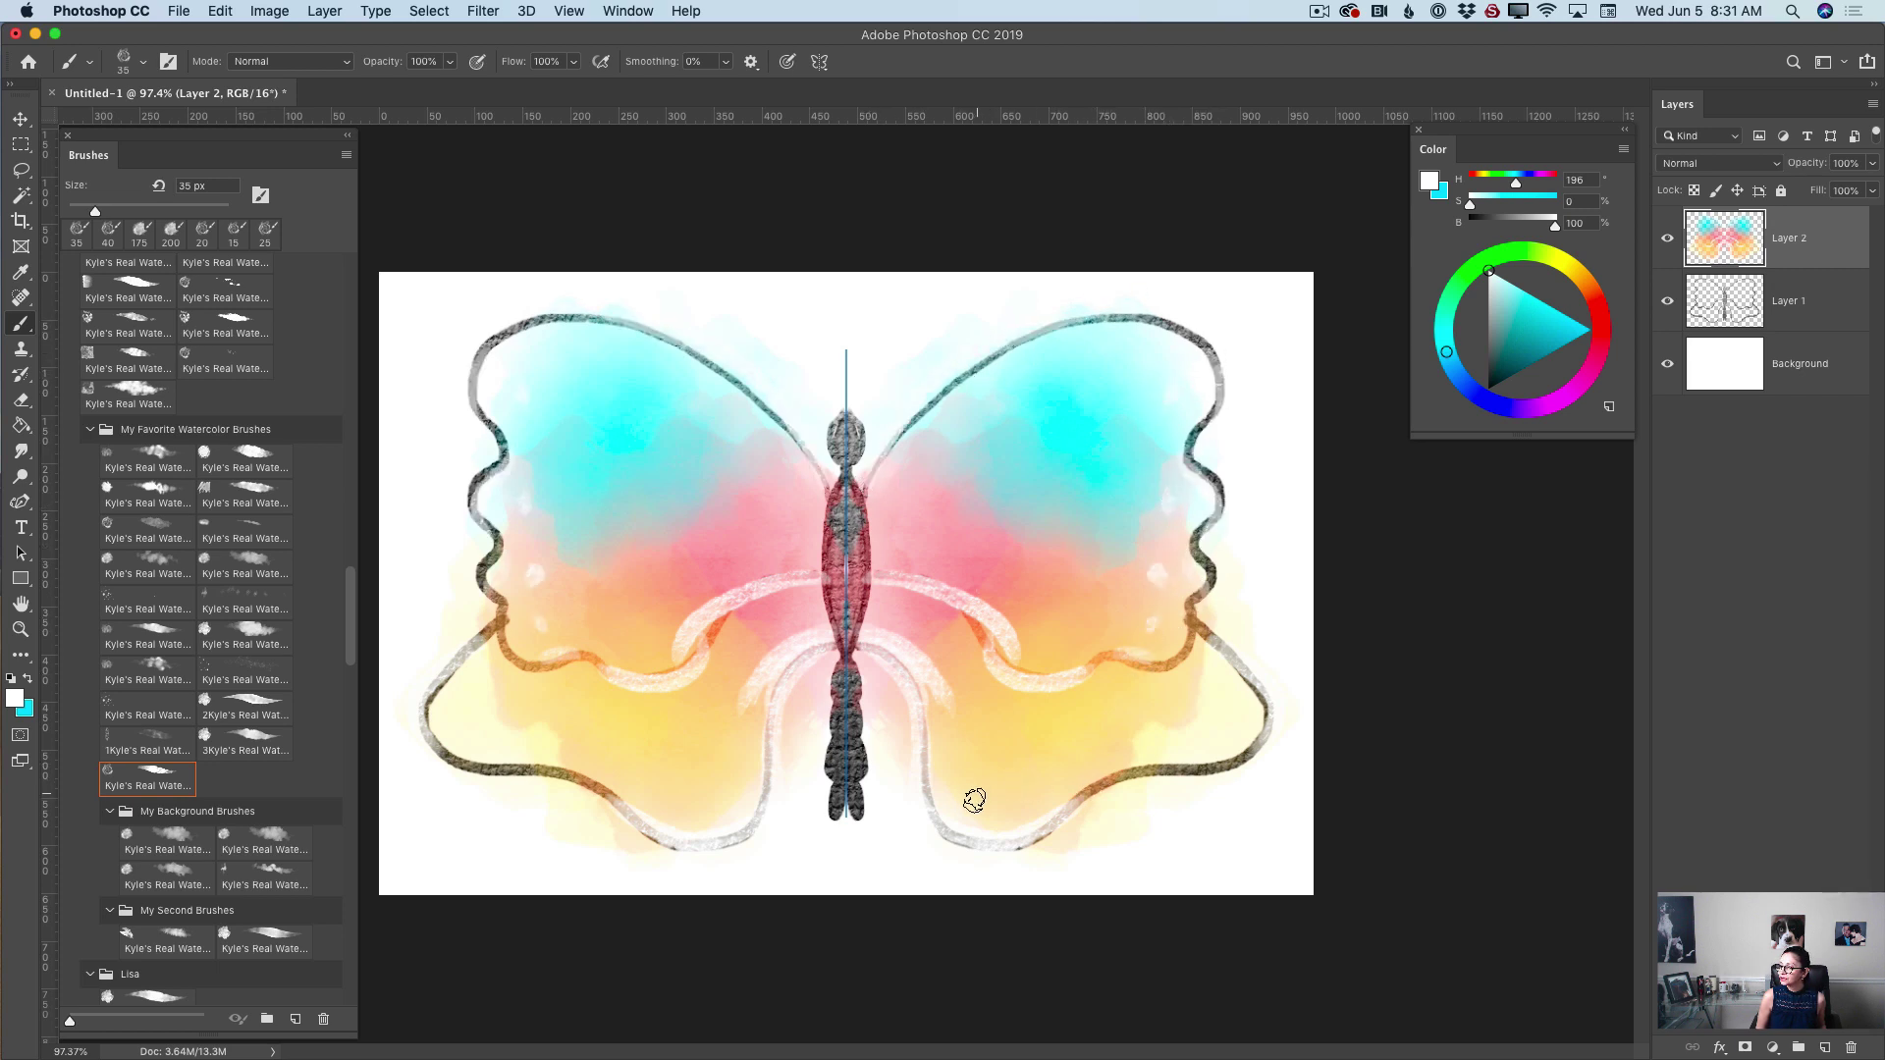
{"action": "left_click", "coordinate": [1040, 778]}
{"action": "left_click", "coordinate": [1107, 739]}
{"action": "left_click", "coordinate": [1161, 734]}
{"action": "left_click", "coordinate": [1197, 728]}
{"action": "left_click", "coordinate": [1235, 700]}
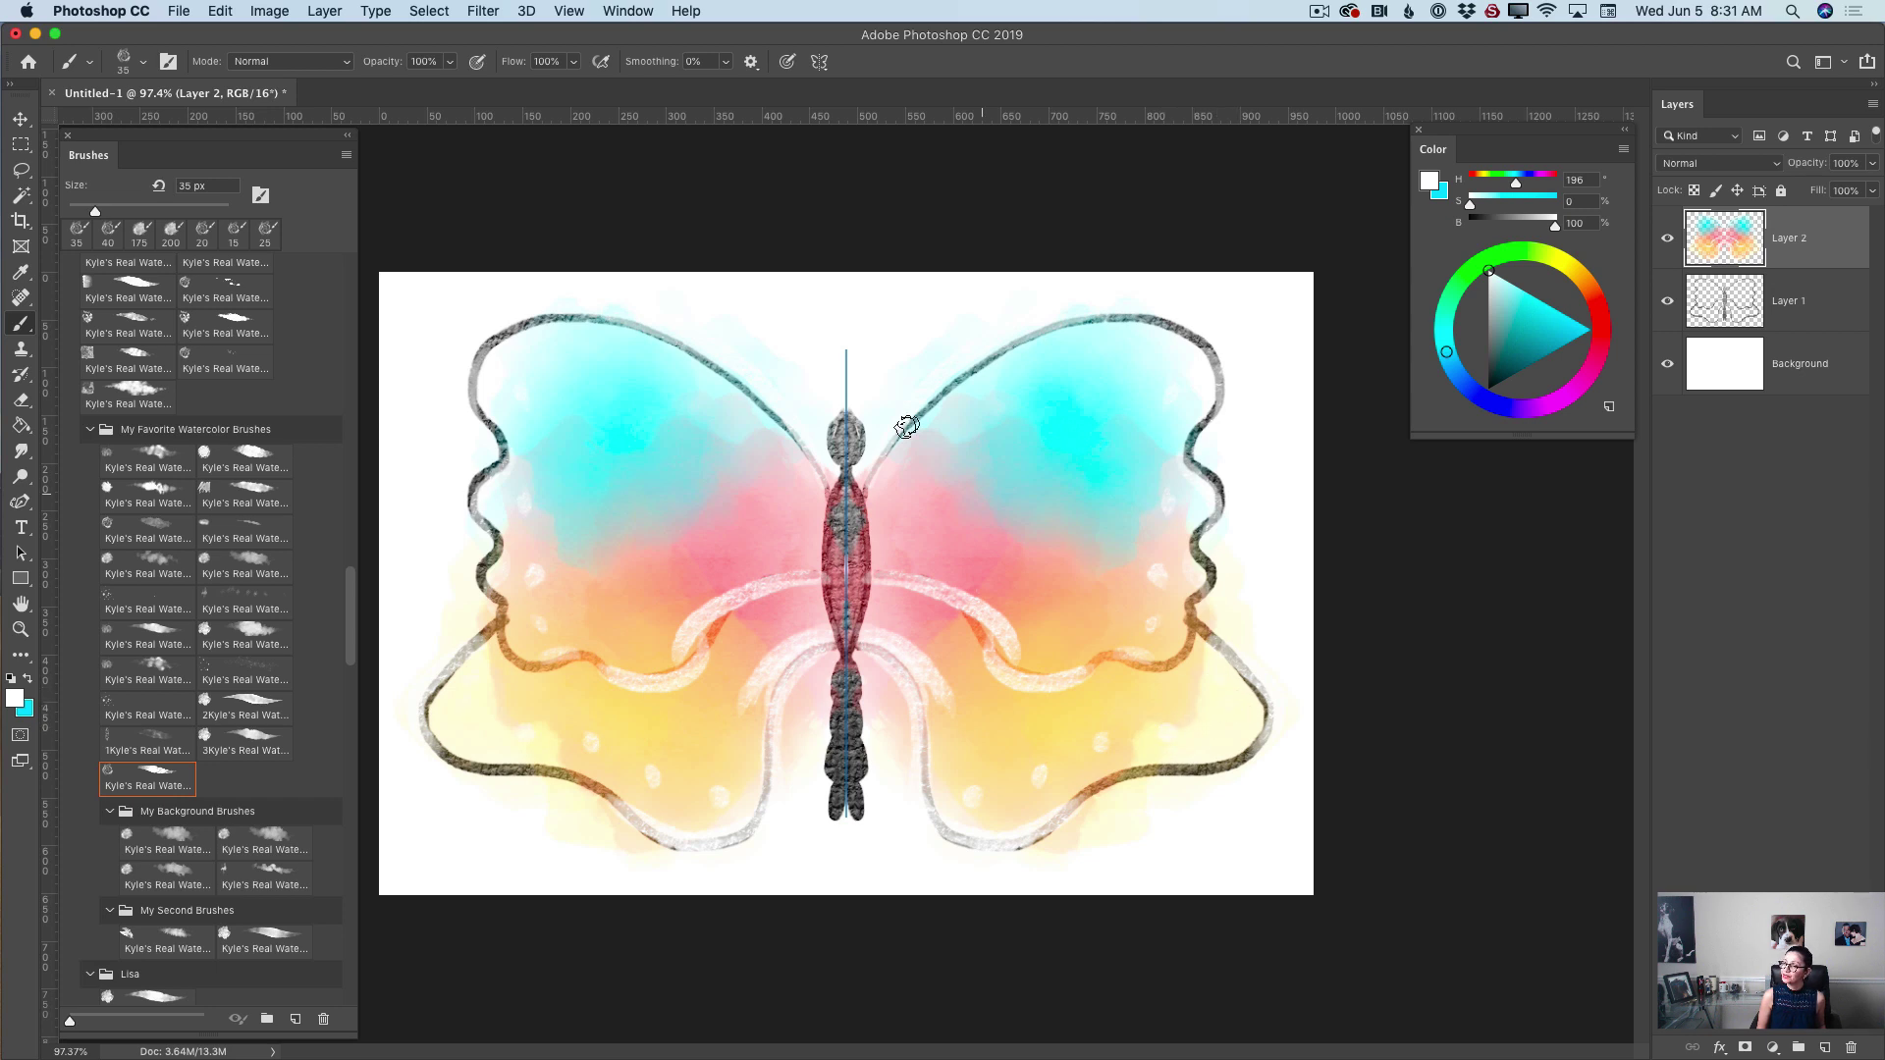
{"action": "mouse_move", "coordinate": [876, 487]}
{"action": "left_mouse_down"}
{"action": "mouse_move", "coordinate": [901, 421]}
{"action": "mouse_move", "coordinate": [1080, 332]}
{"action": "left_mouse_up"}
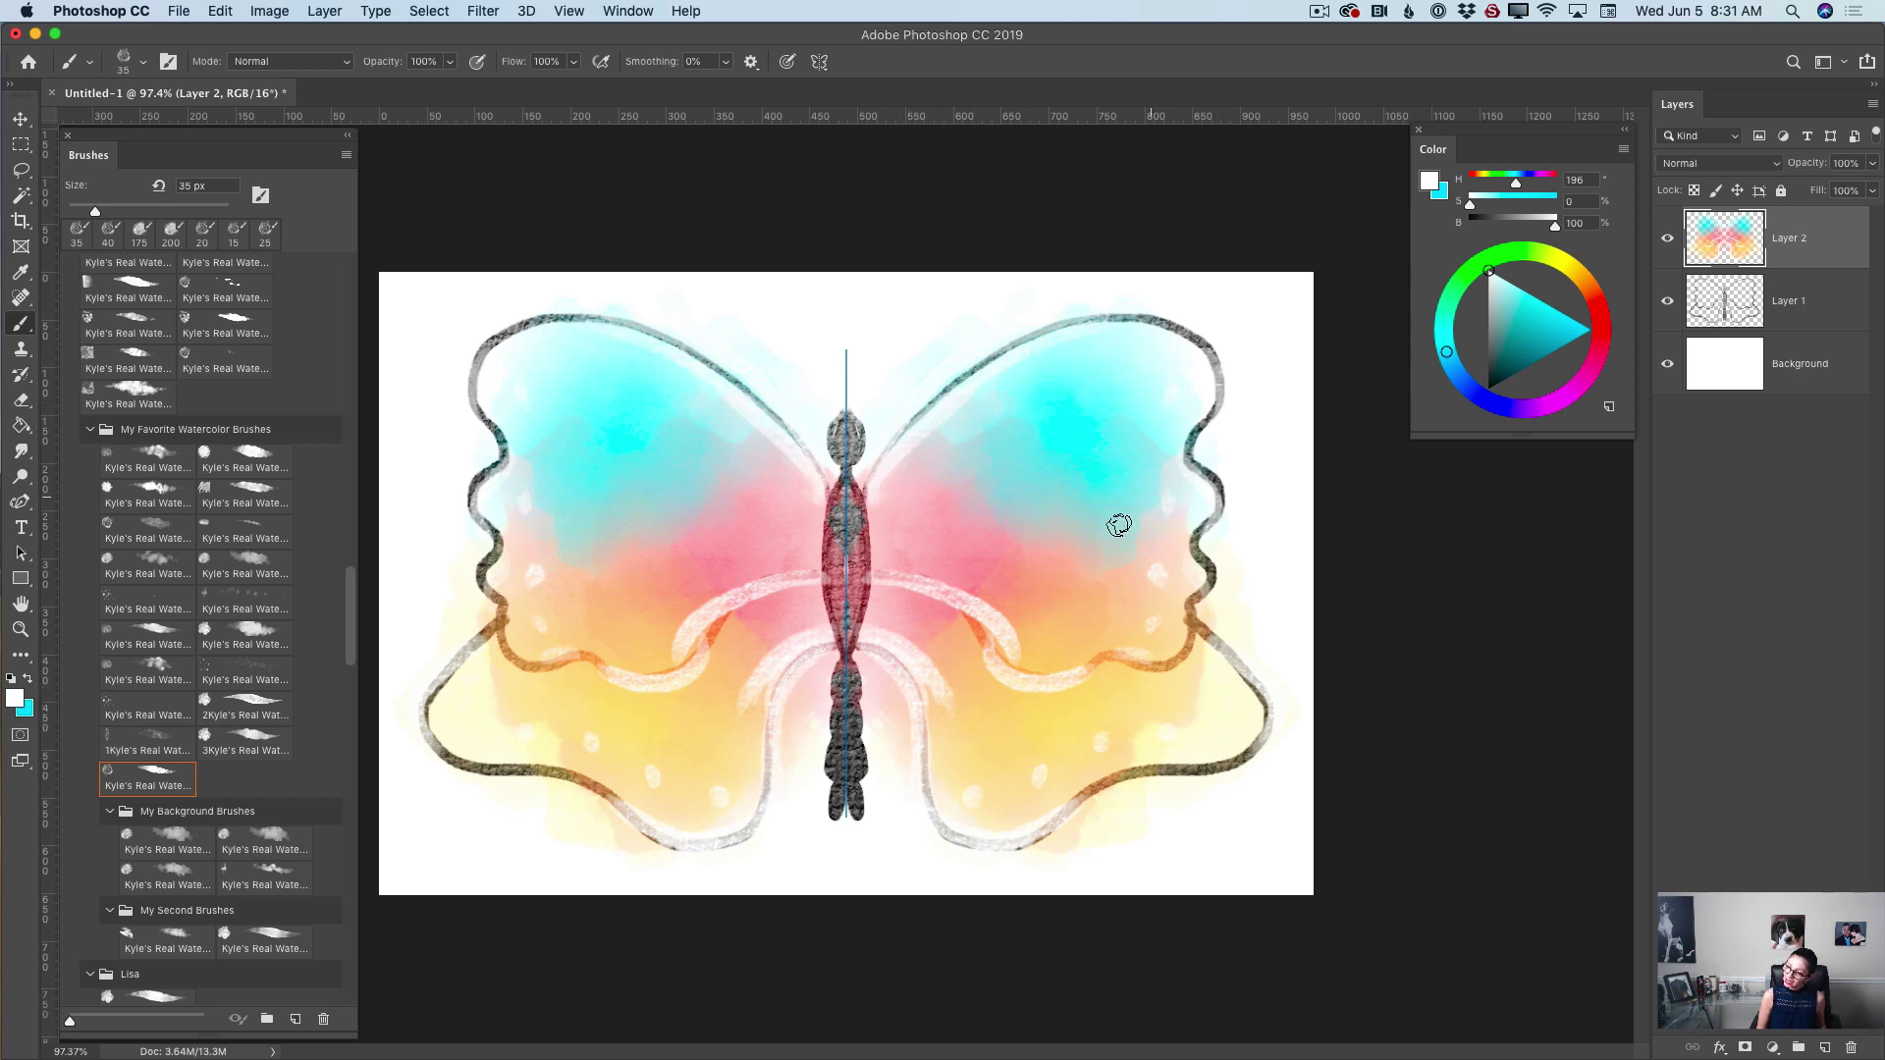
- Reduce the brush to 20 px and paint white highlights on the butterfly's head and body segments
{"action": "key", "text": "bracketleft"}
{"action": "key", "text": "bracketleft"}
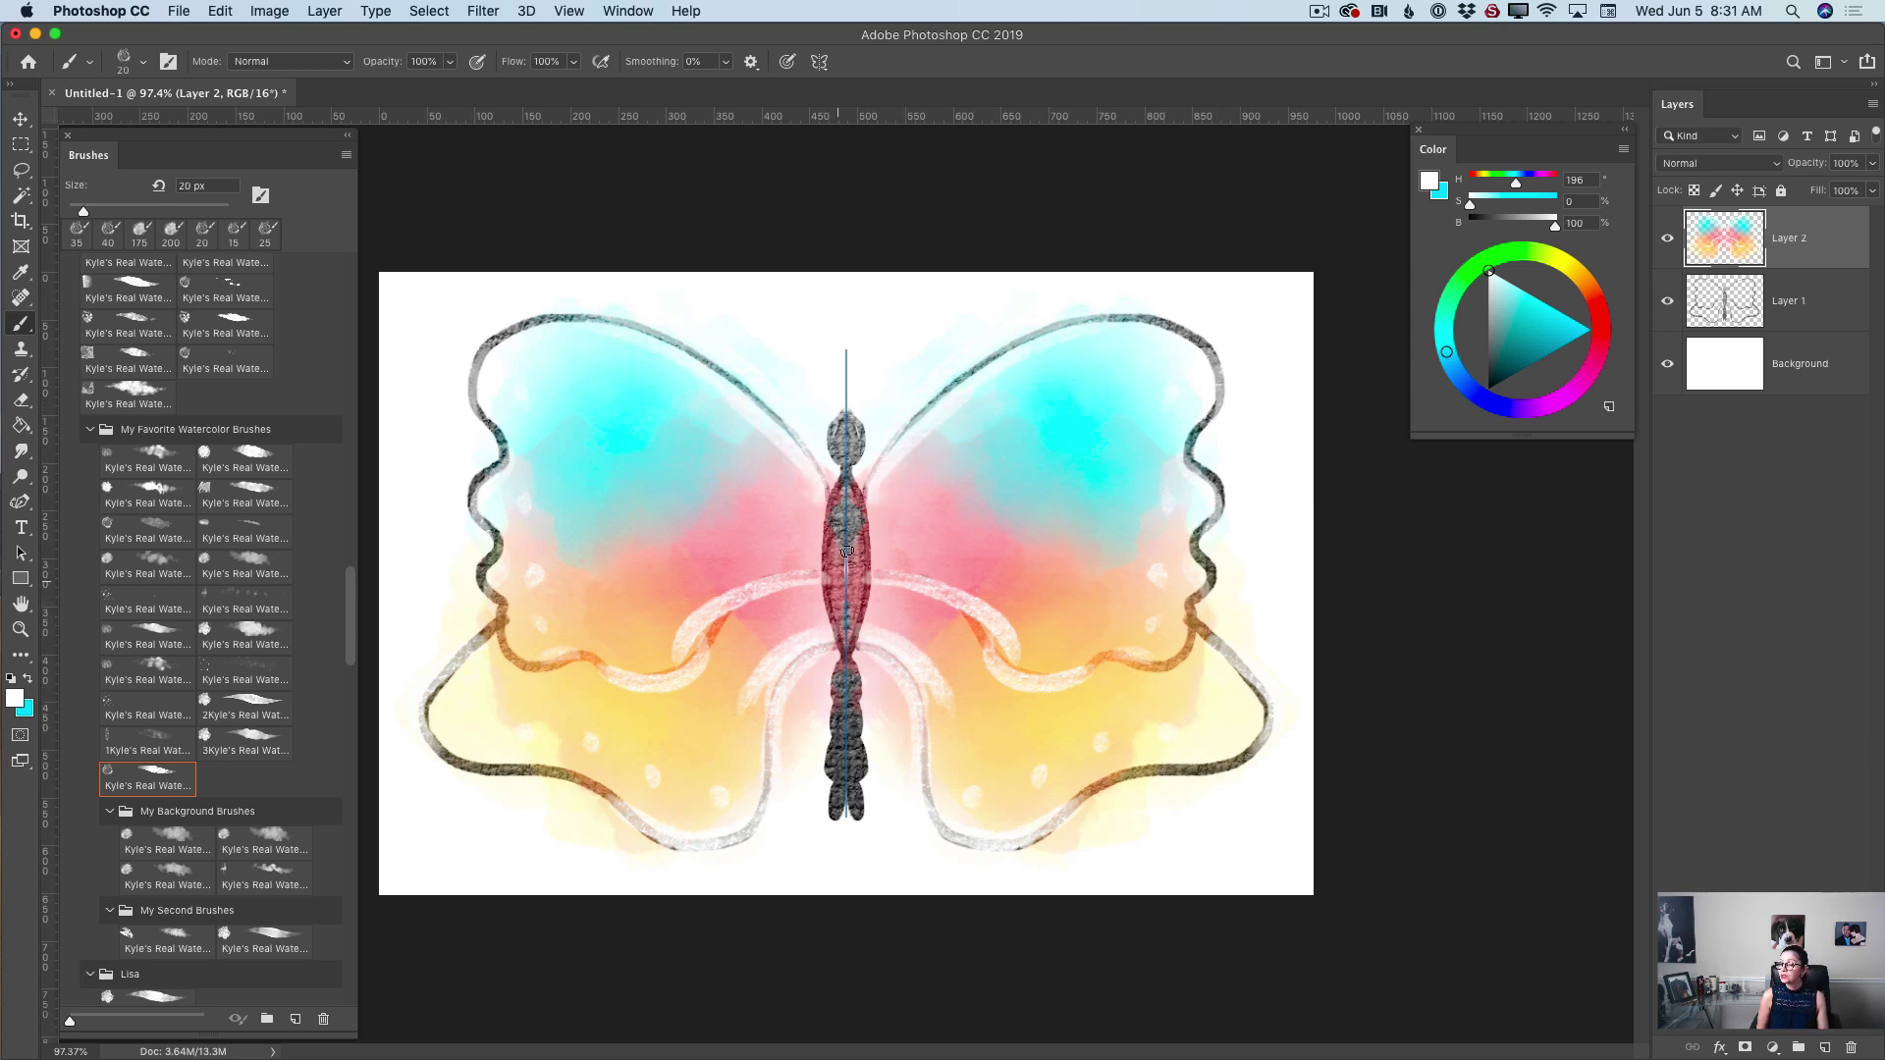
{"action": "left_click_drag", "start_coordinate": [857, 434], "coordinate": [858, 458]}
{"action": "left_click_drag", "start_coordinate": [856, 533], "coordinate": [861, 777]}
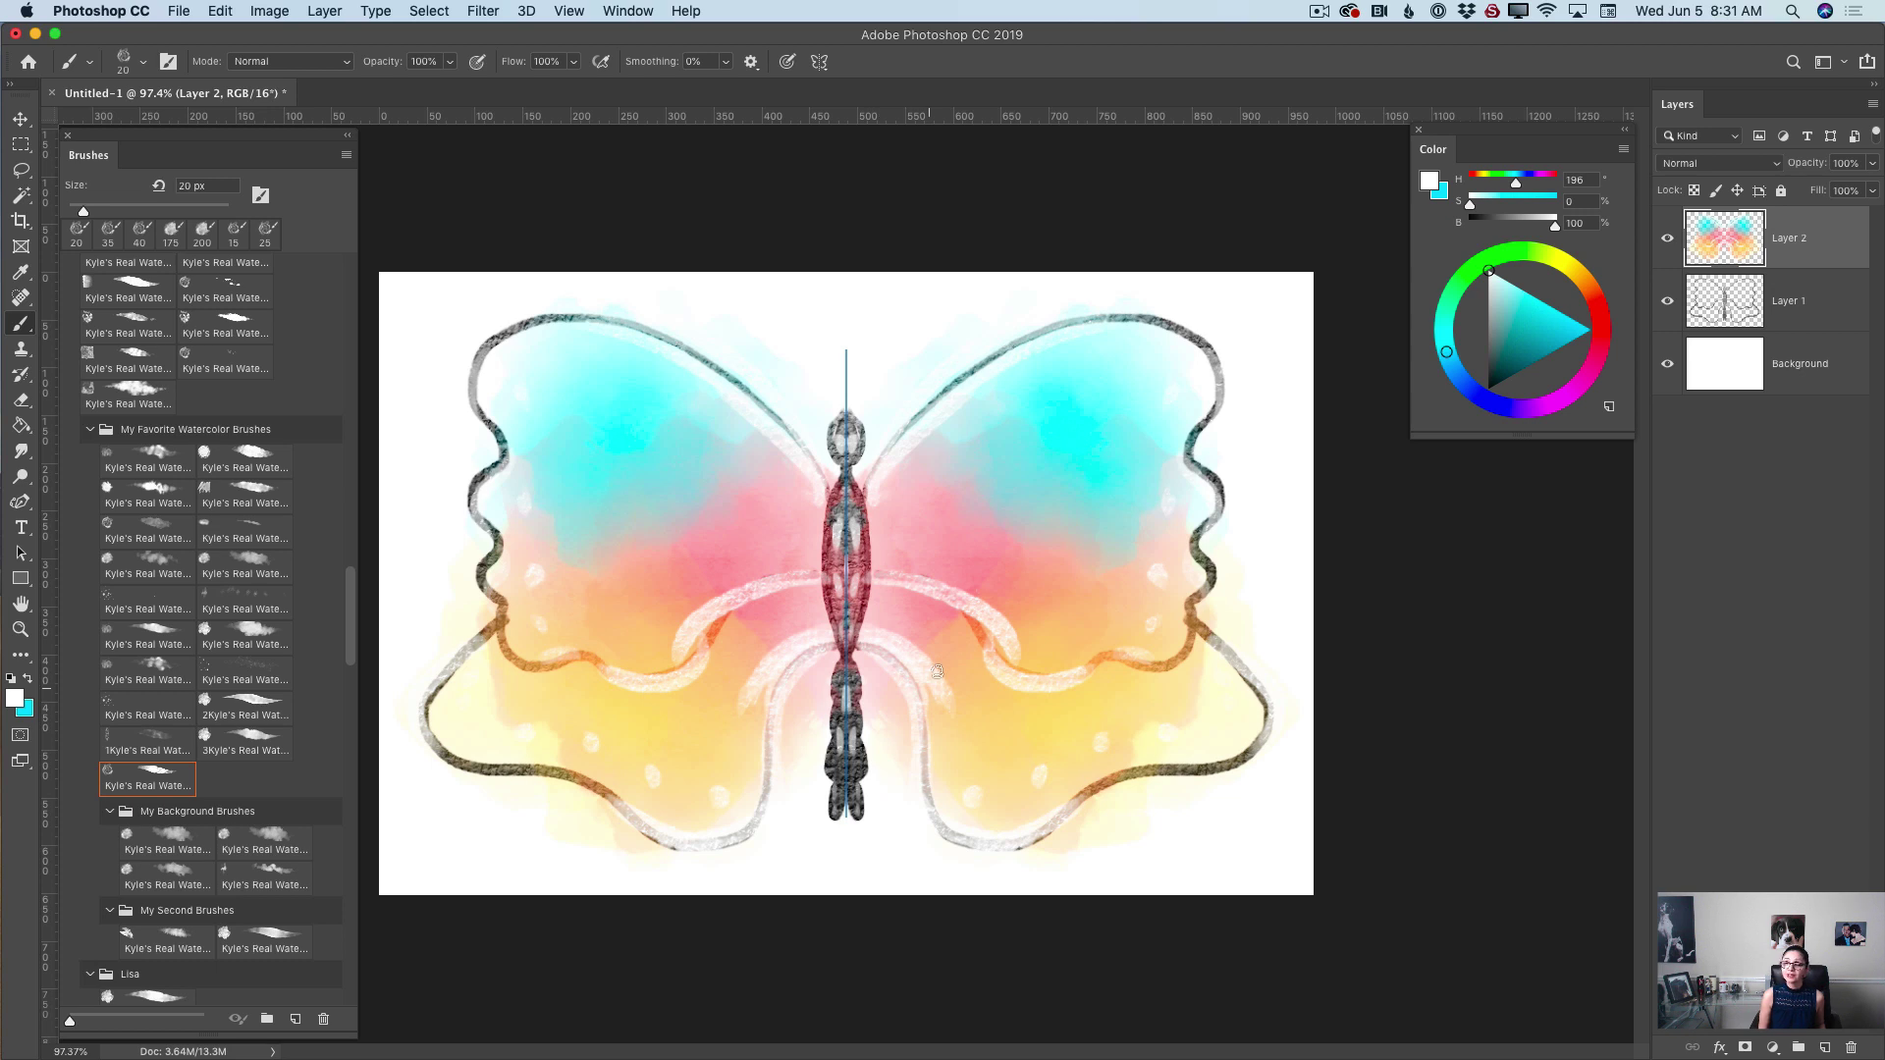
- Set the brush to 15 px and black, outline the head and body segments and add curled antennae
{"action": "key", "text": "bracketleft"}
{"action": "left_click_drag", "start_coordinate": [1496, 375], "coordinate": [1463, 388]}
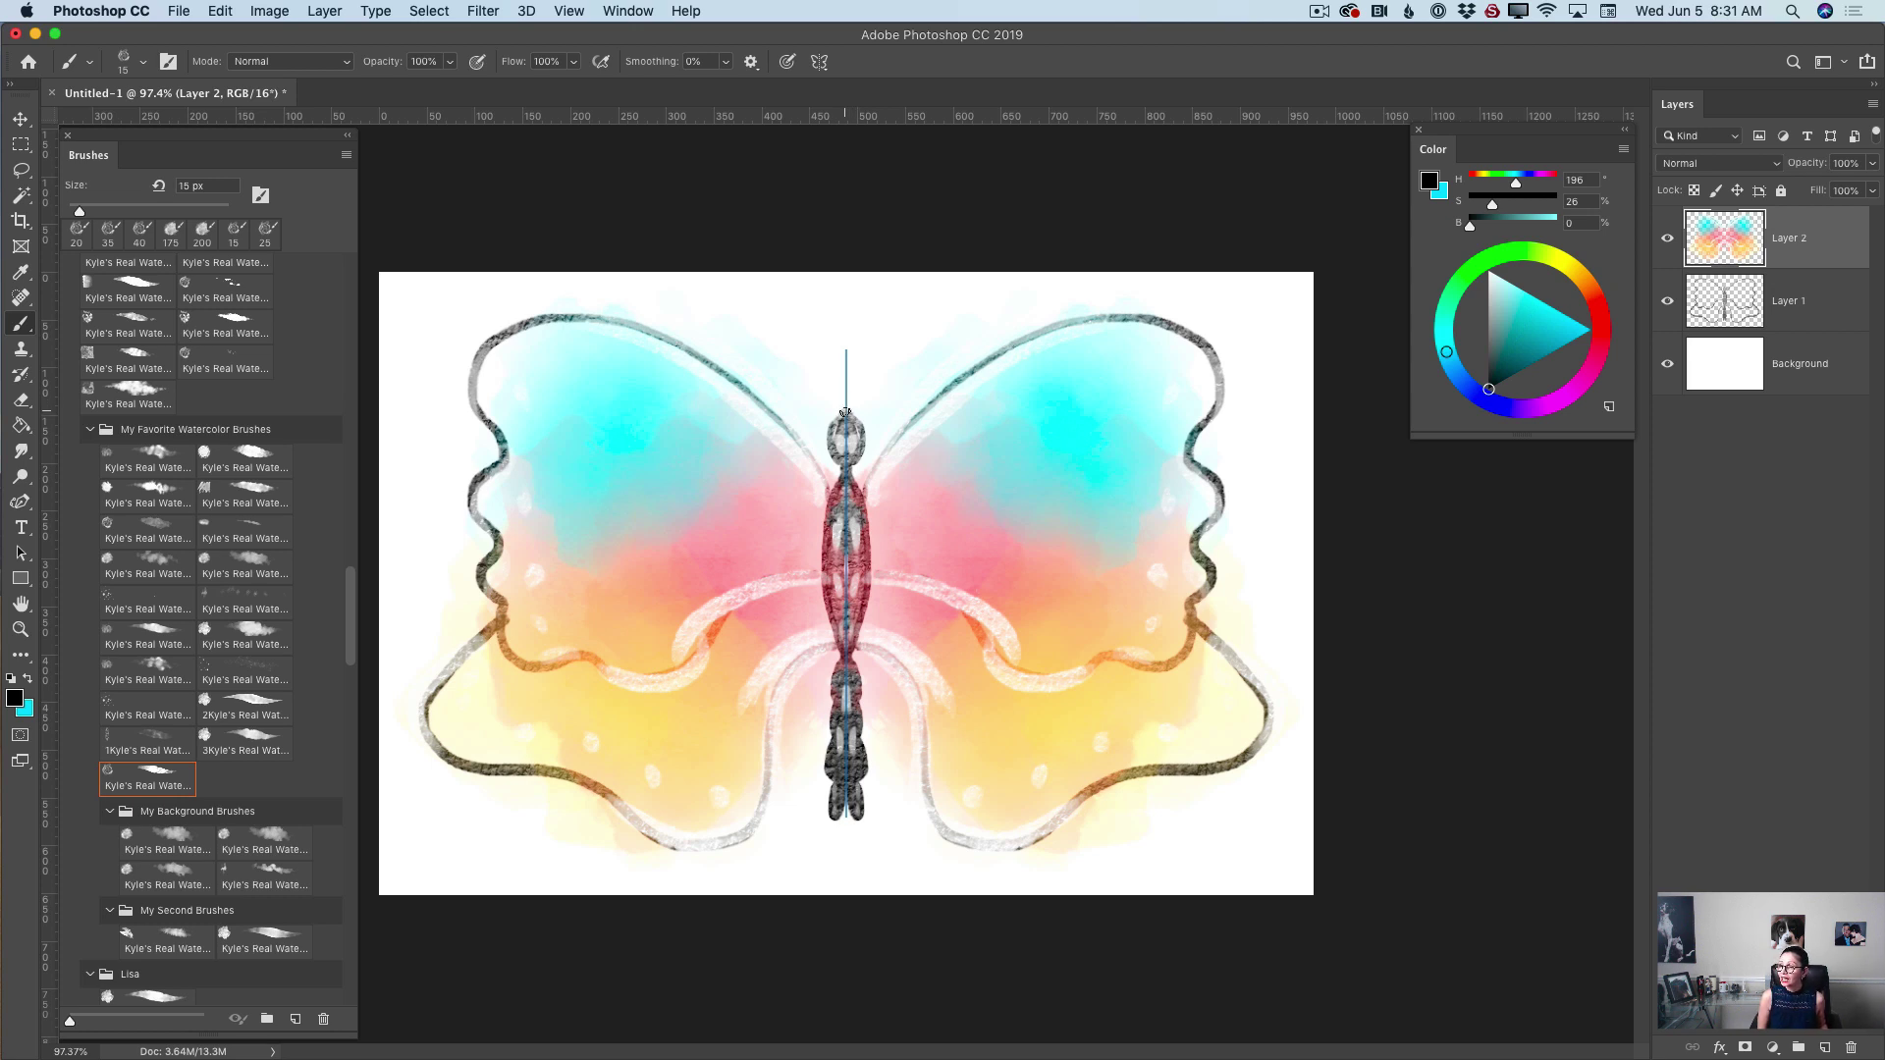
{"action": "mouse_move", "coordinate": [847, 403]}
{"action": "left_mouse_down"}
{"action": "mouse_move", "coordinate": [870, 363]}
{"action": "mouse_move", "coordinate": [846, 464]}
{"action": "mouse_move", "coordinate": [866, 519]}
{"action": "mouse_move", "coordinate": [848, 643]}
{"action": "mouse_move", "coordinate": [864, 692]}
{"action": "mouse_move", "coordinate": [840, 717]}
{"action": "mouse_move", "coordinate": [858, 823]}
{"action": "left_mouse_up"}
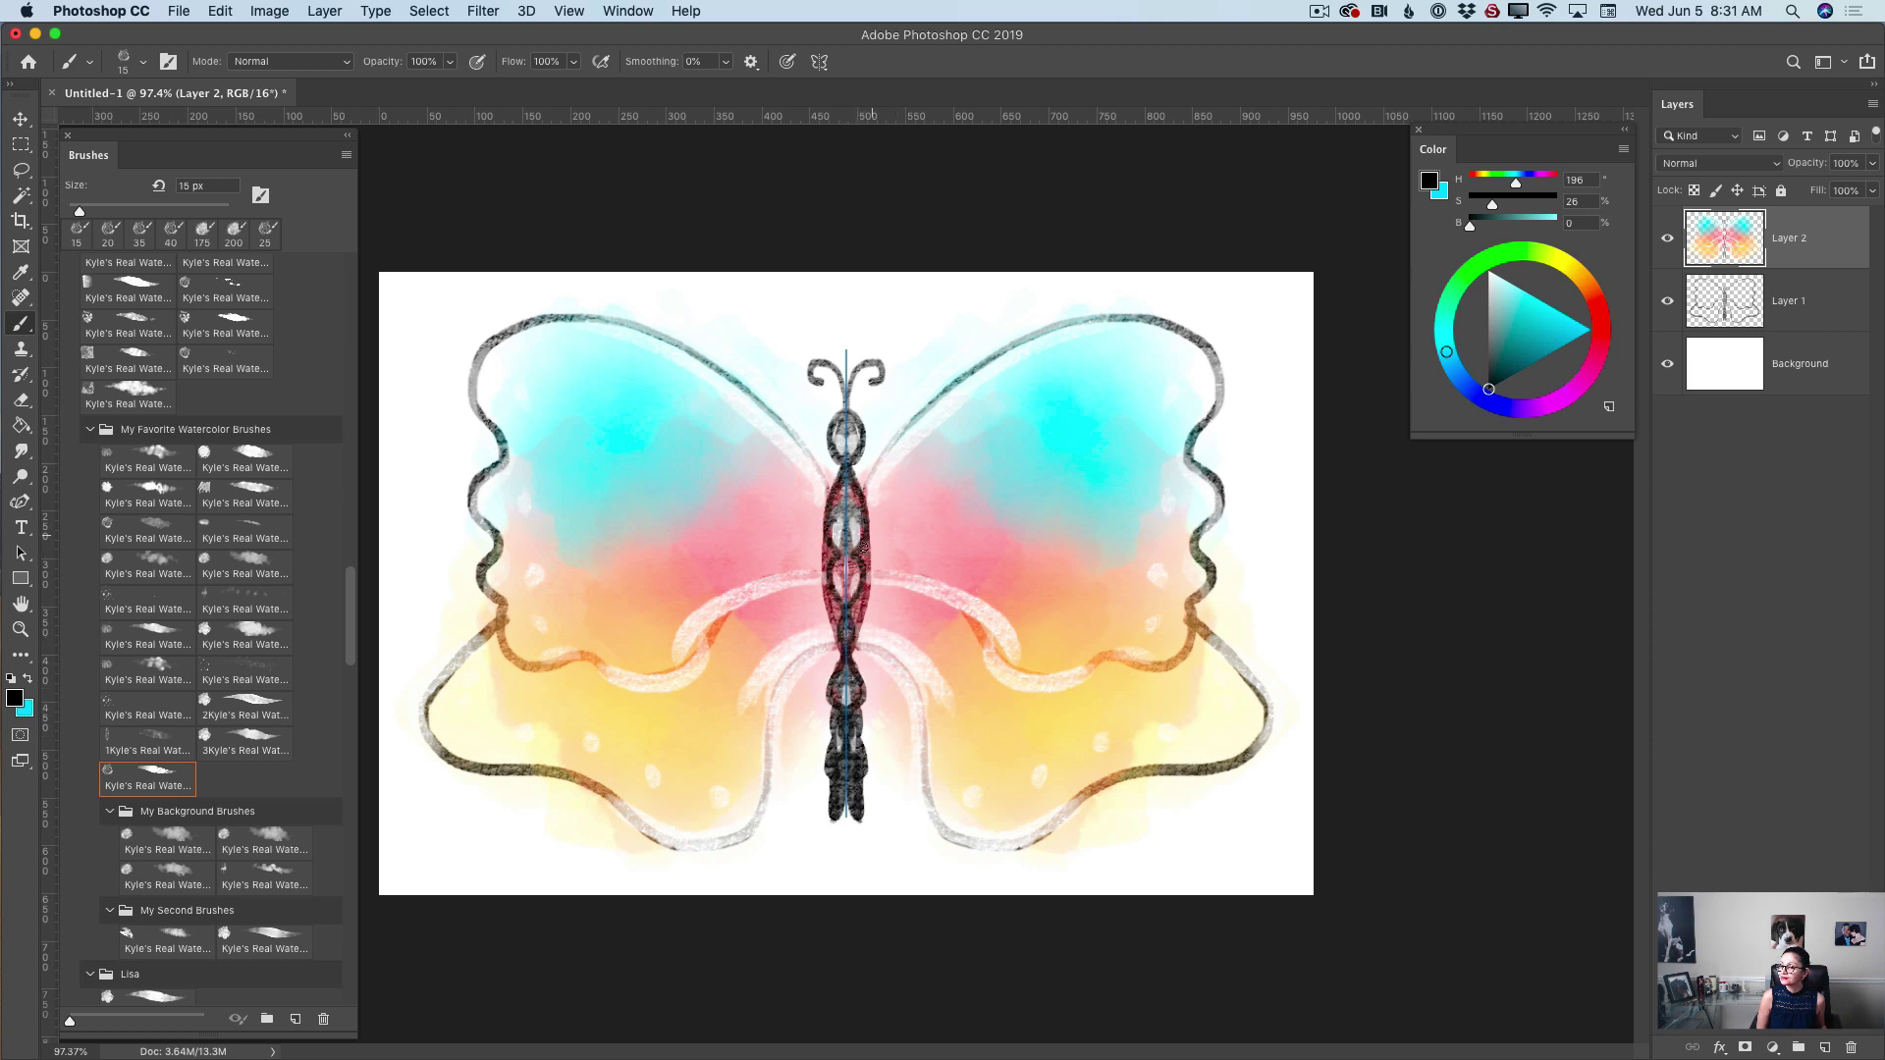
- Add fine black vein lines on the wings beside the body and darken the upper and lower wing outlines
{"action": "mouse_move", "coordinate": [872, 567]}
{"action": "left_mouse_down"}
{"action": "mouse_move", "coordinate": [945, 498]}
{"action": "mouse_move", "coordinate": [876, 603]}
{"action": "mouse_move", "coordinate": [946, 620]}
{"action": "left_mouse_up"}
{"action": "mouse_move", "coordinate": [932, 724]}
{"action": "left_mouse_down"}
{"action": "mouse_move", "coordinate": [916, 769]}
{"action": "mouse_move", "coordinate": [1019, 842]}
{"action": "left_mouse_up"}
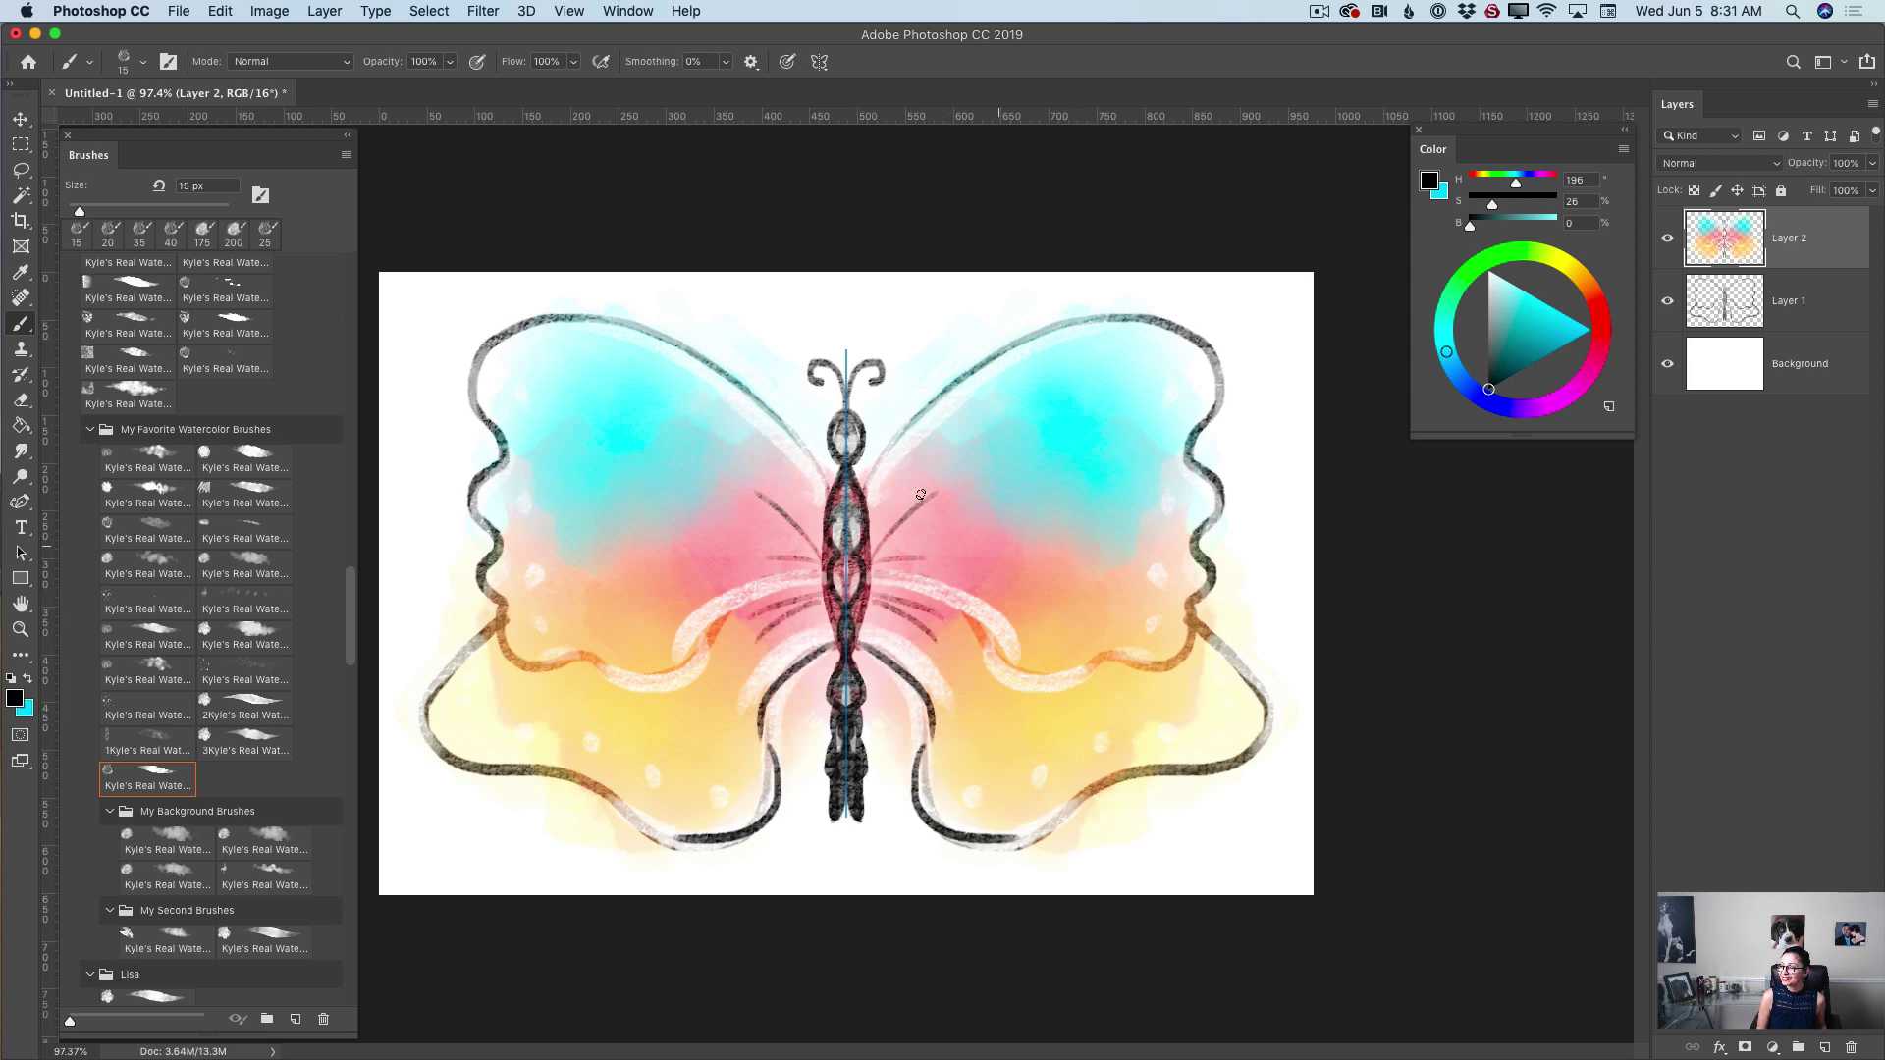
{"action": "left_click_drag", "start_coordinate": [870, 493], "coordinate": [1037, 340]}
{"action": "left_click_drag", "start_coordinate": [1191, 370], "coordinate": [1222, 562]}
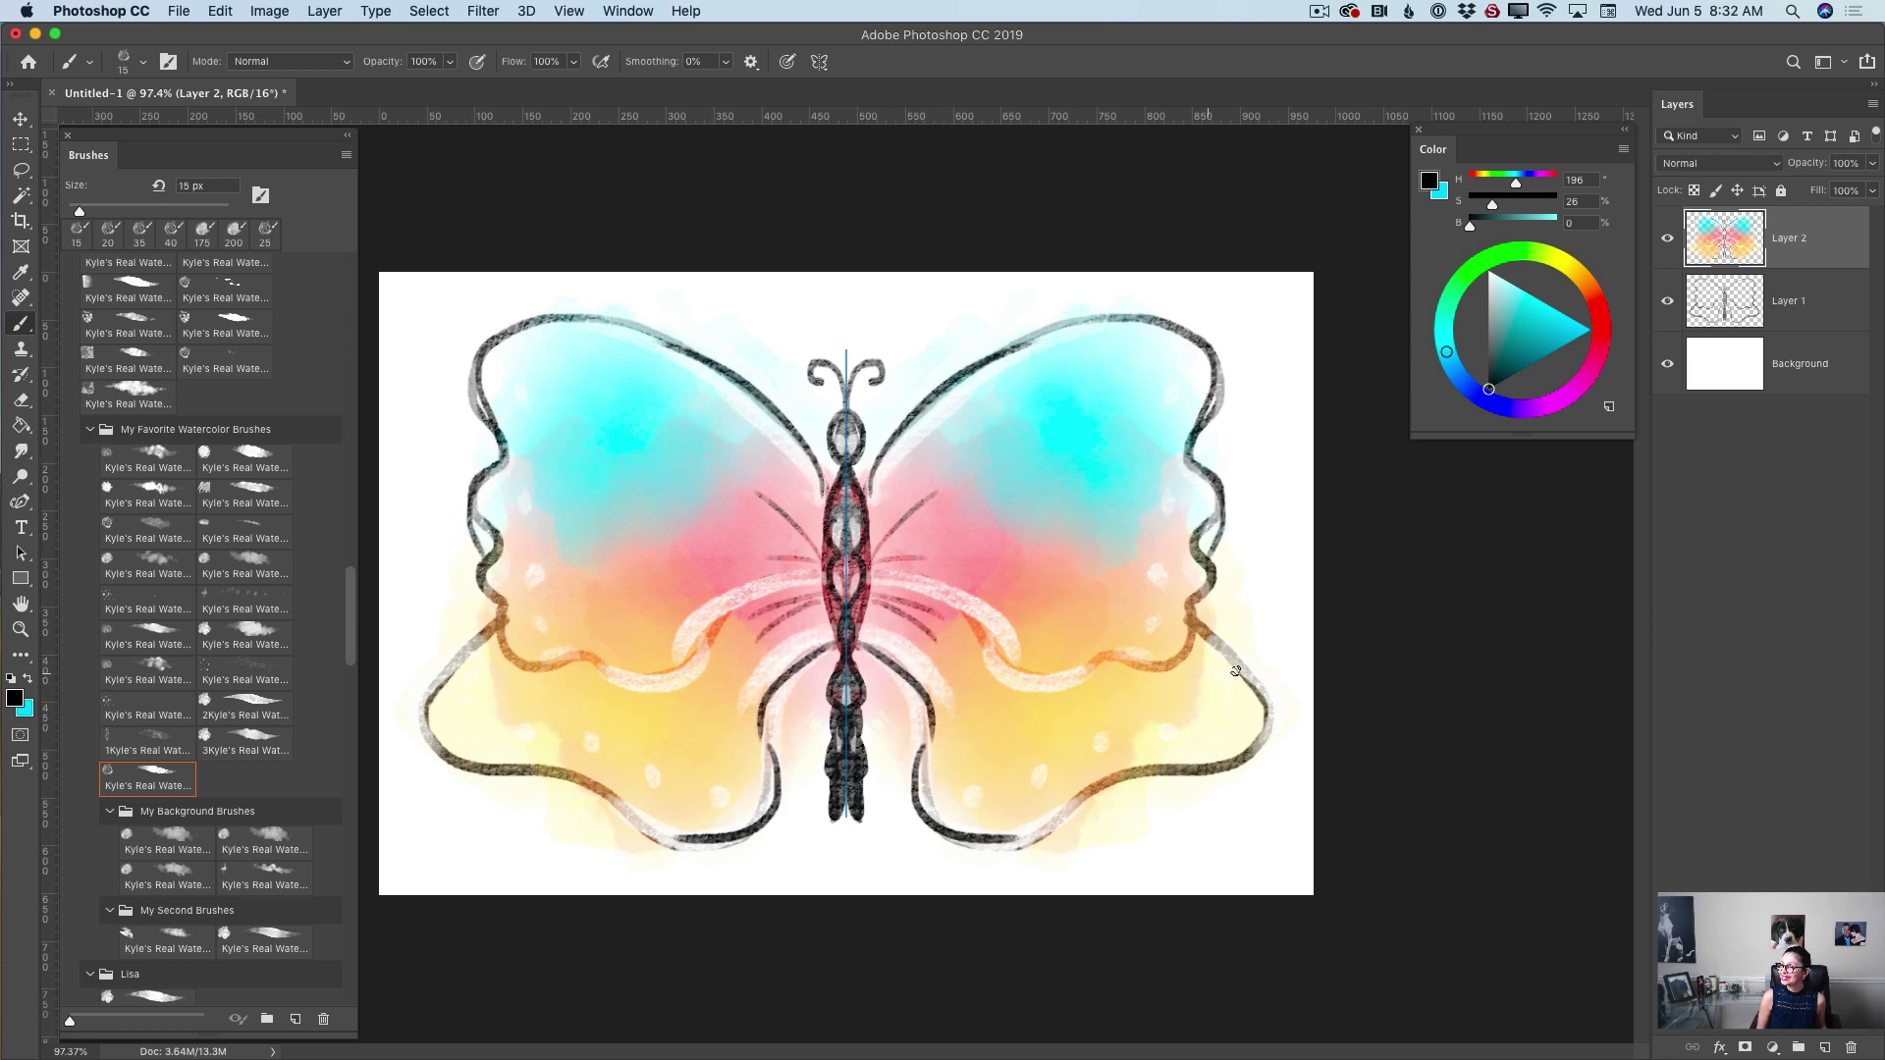
{"action": "left_click_drag", "start_coordinate": [1227, 650], "coordinate": [1263, 701]}
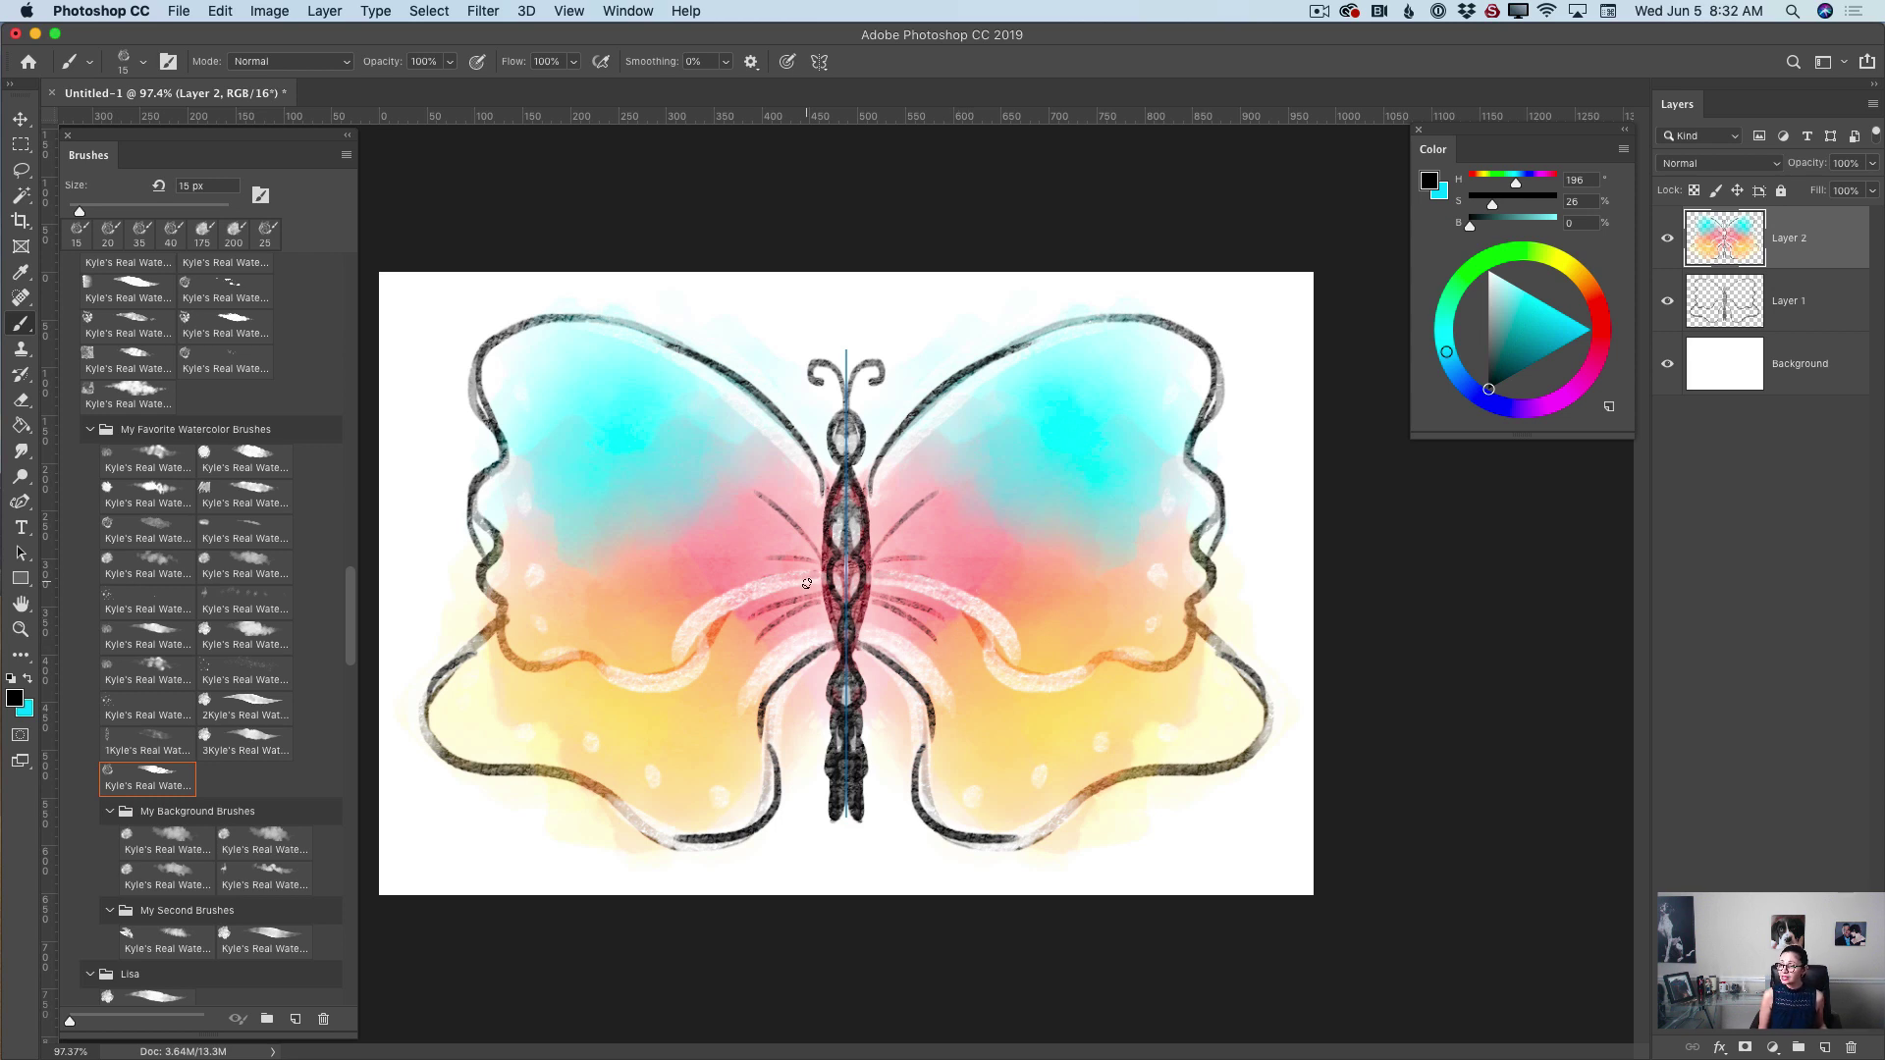
{"action": "left_click_drag", "start_coordinate": [990, 640], "coordinate": [910, 606]}
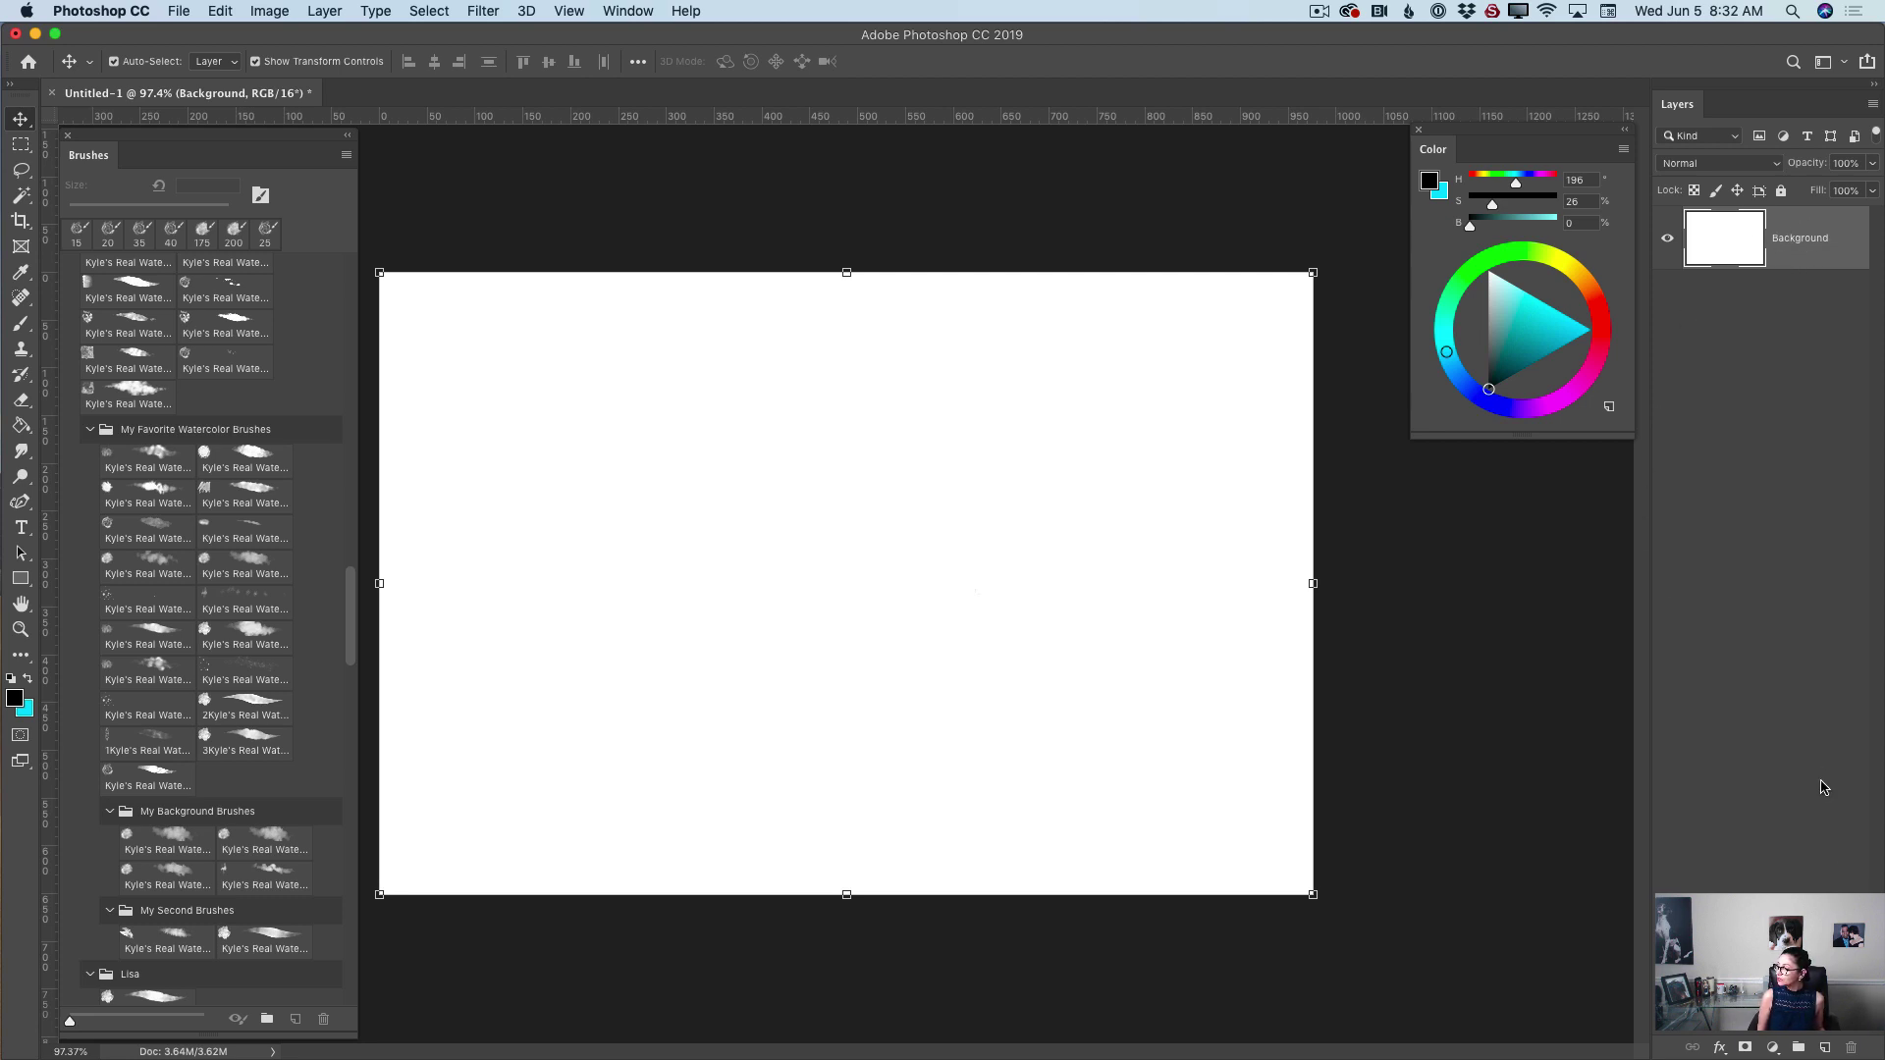
- Add a new layer above the Background and rename it 1
{"action": "left_click", "coordinate": [1823, 1048]}
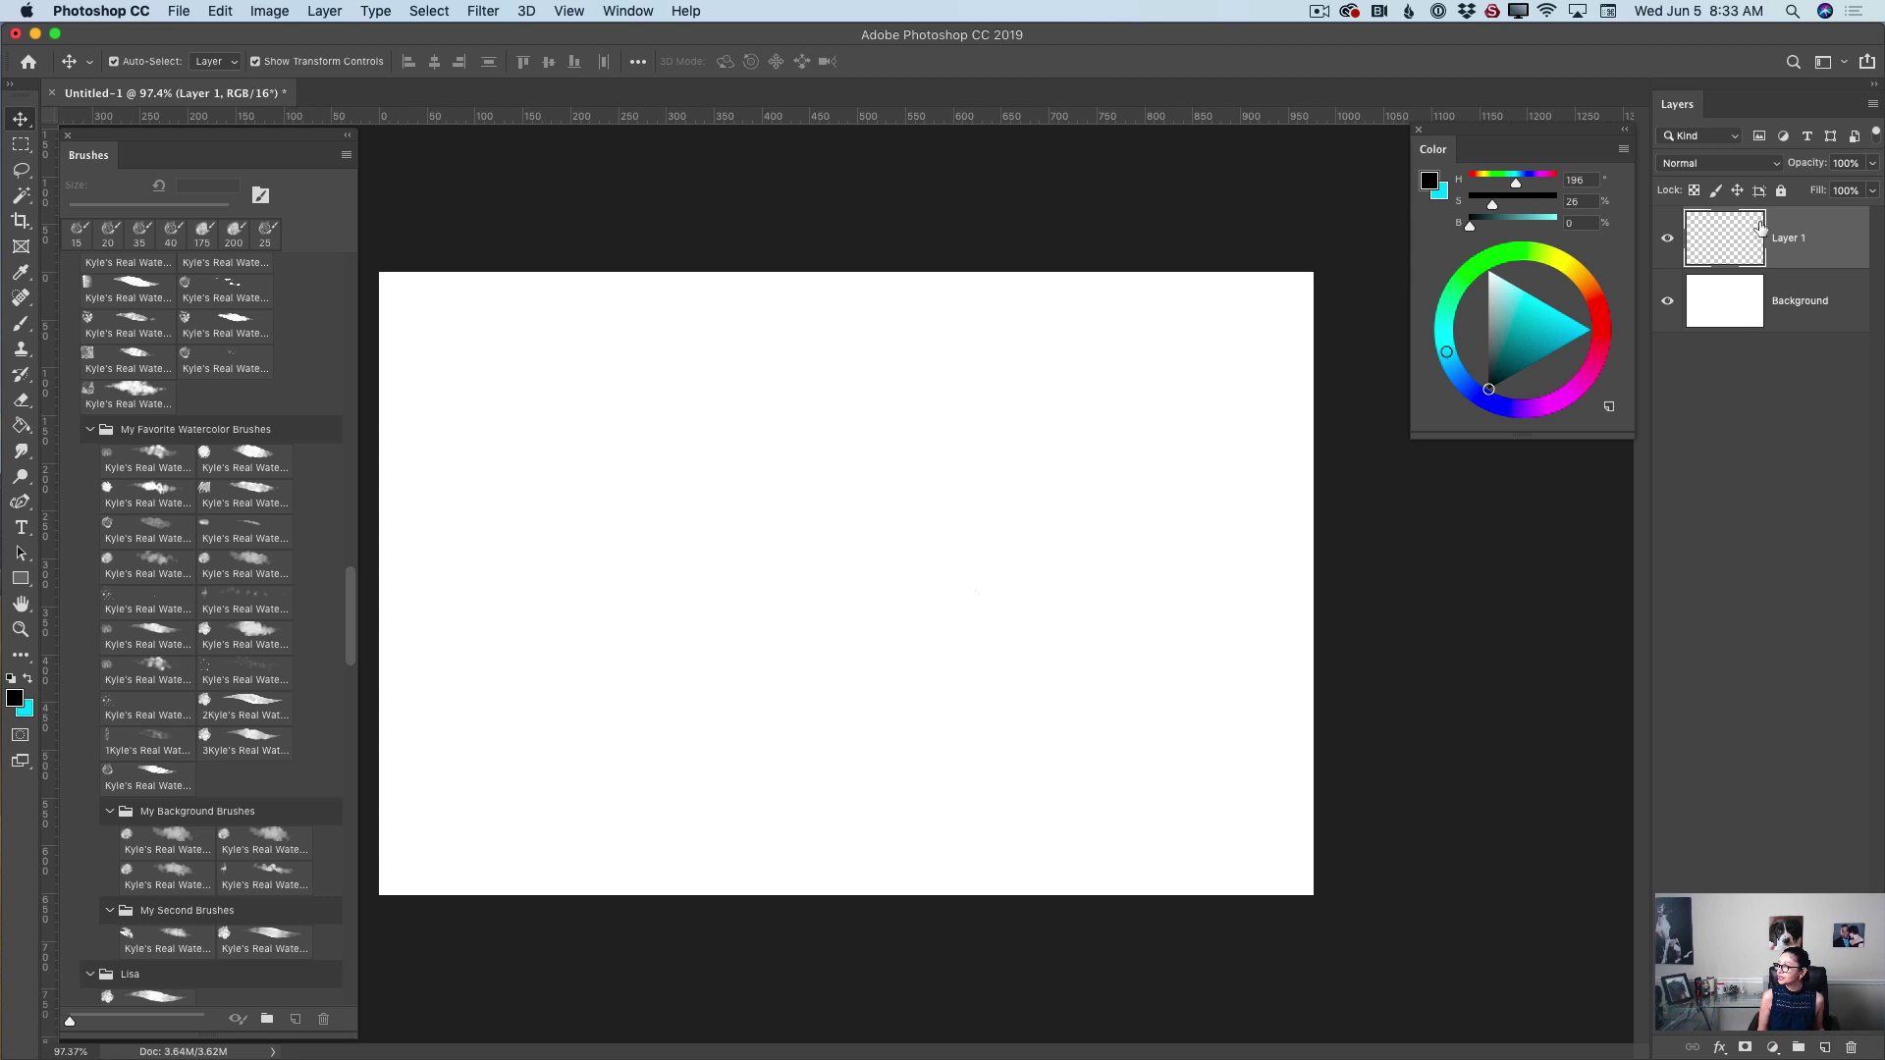
{"action": "double_click", "coordinate": [1790, 241]}
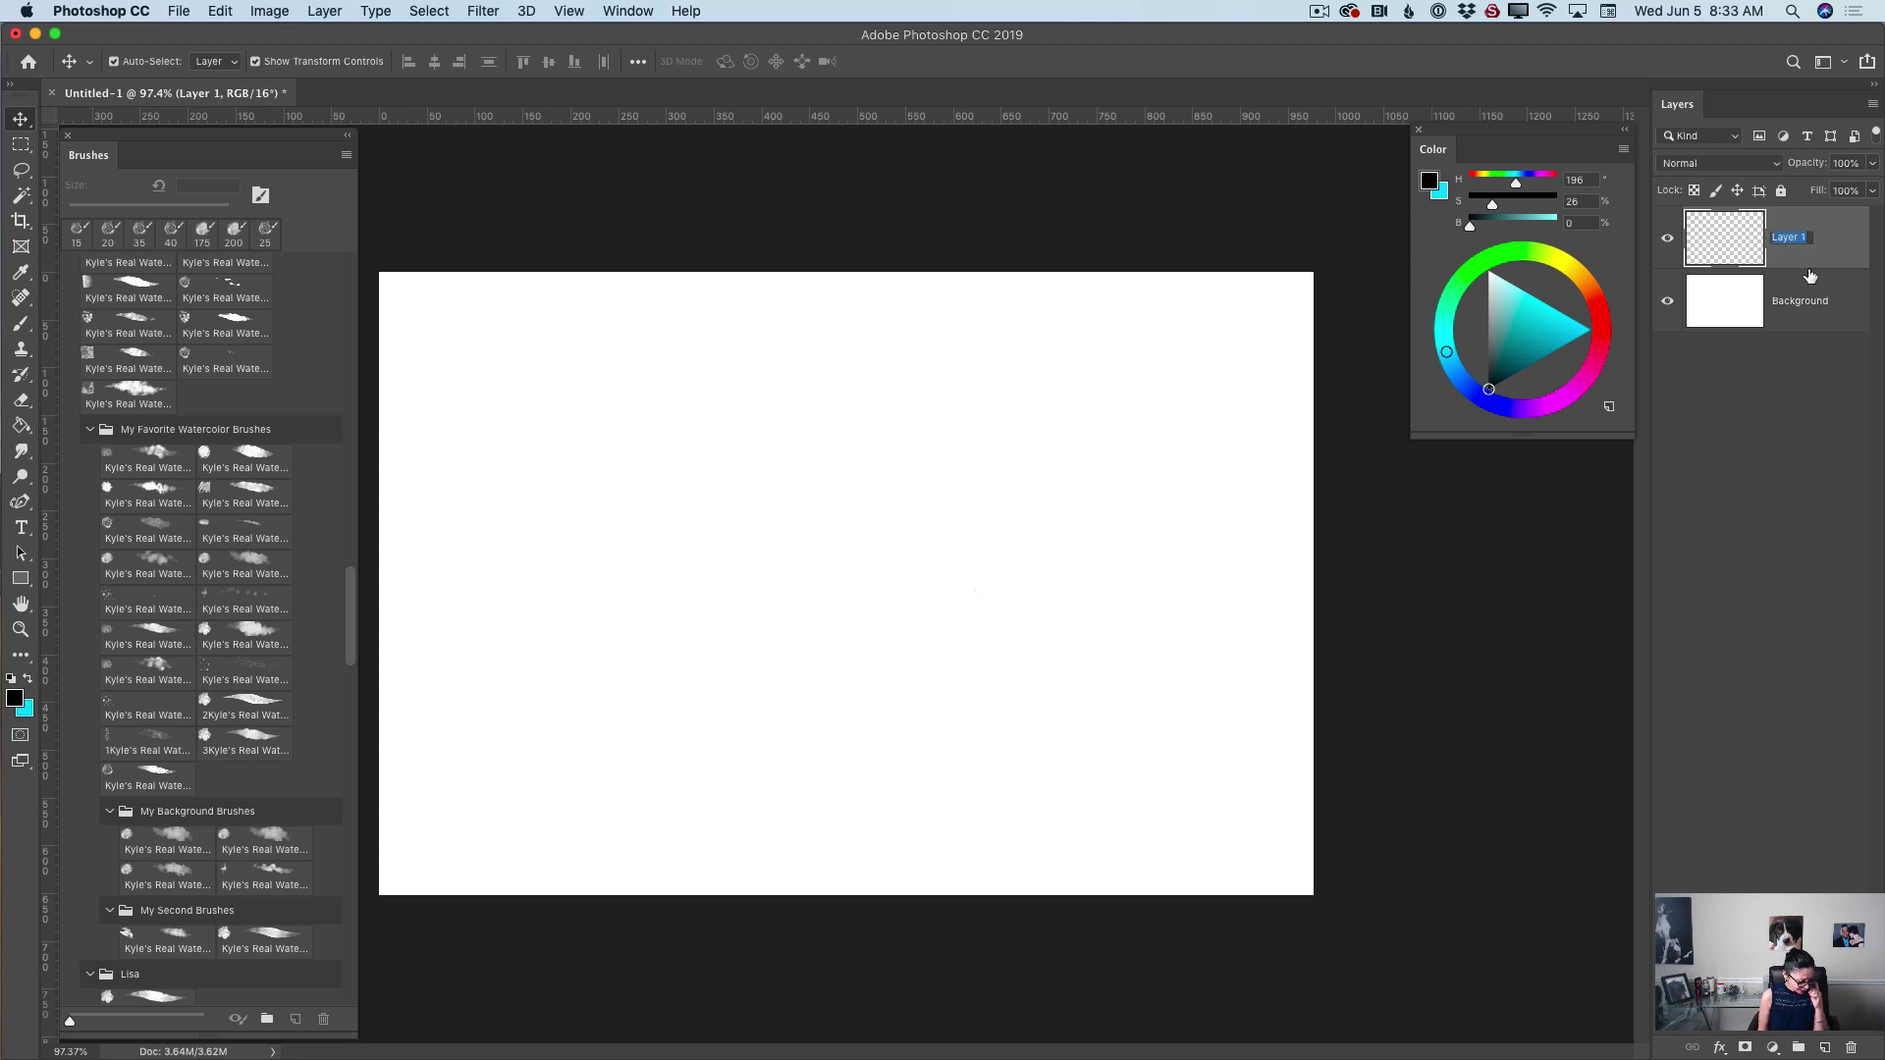
{"action": "key", "text": "BackSpace"}
{"action": "key", "text": "Return"}
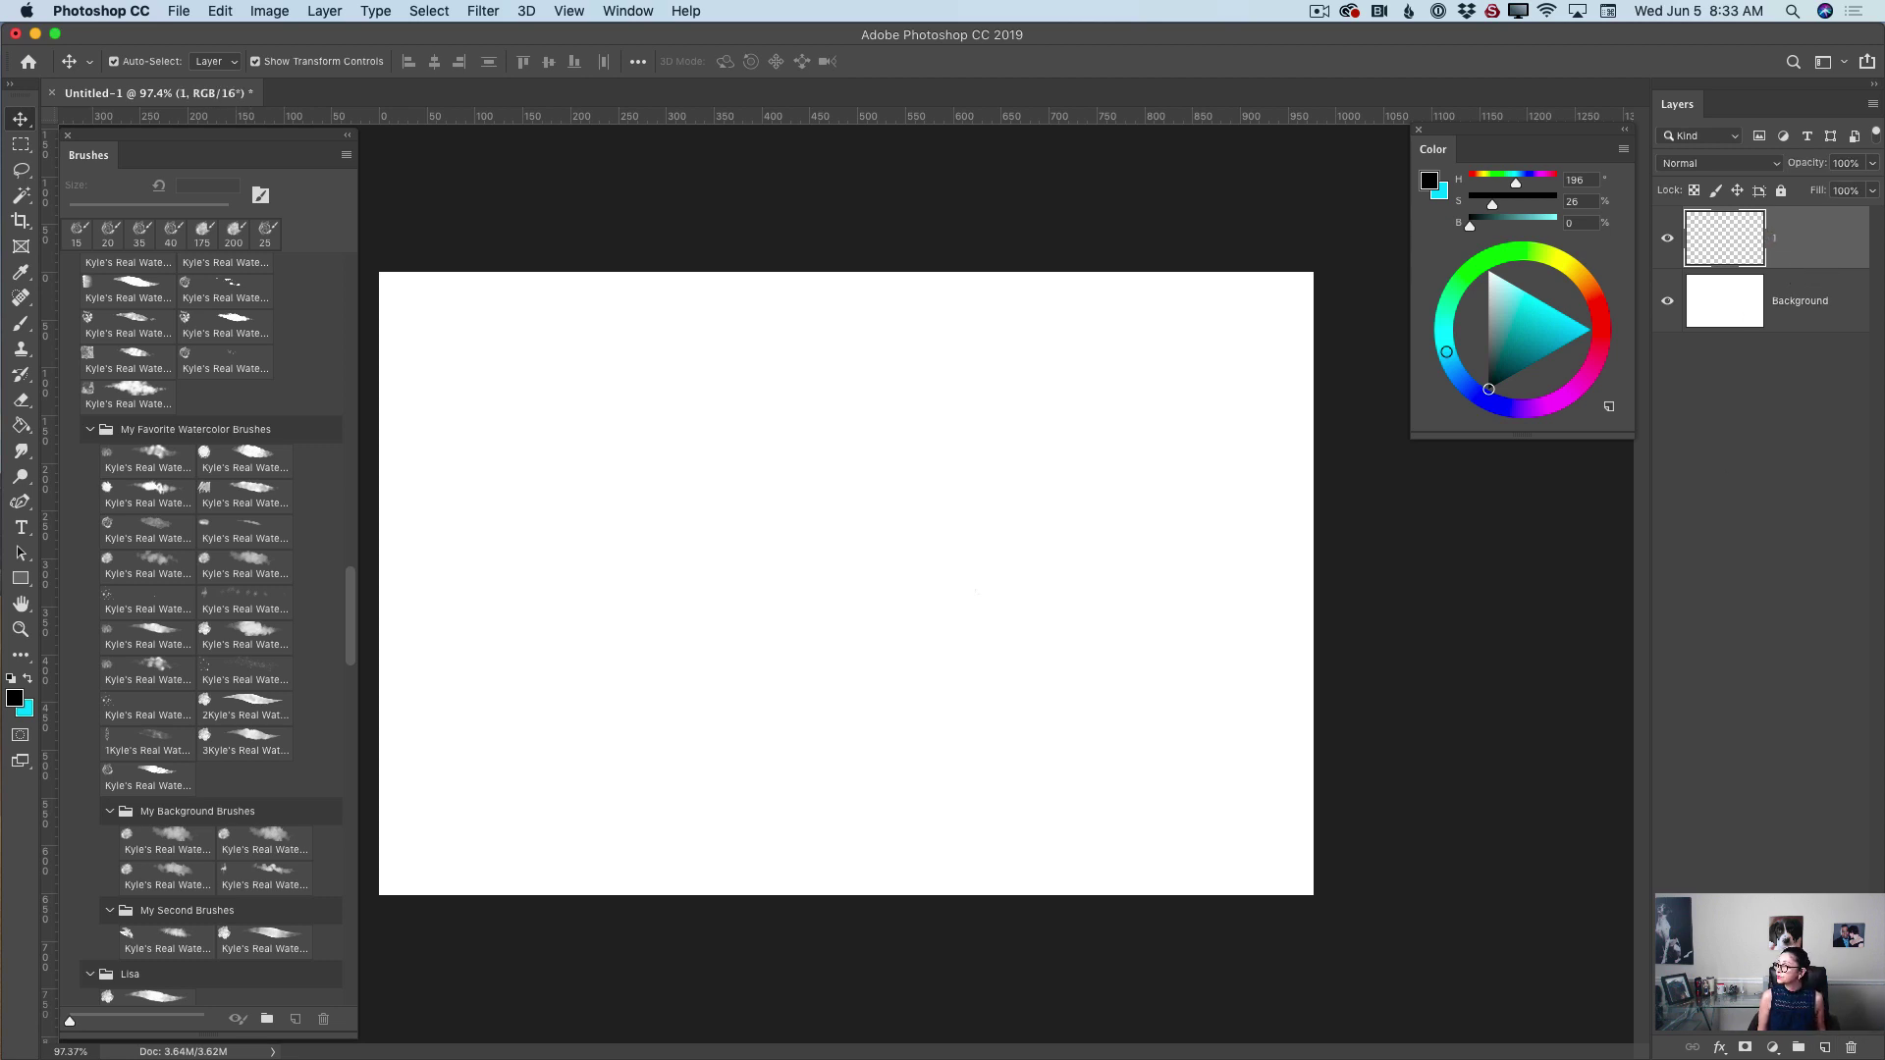
- Activate the Brush tool and browse the brush presets up to the watercolor folder
{"action": "key", "text": "b"}
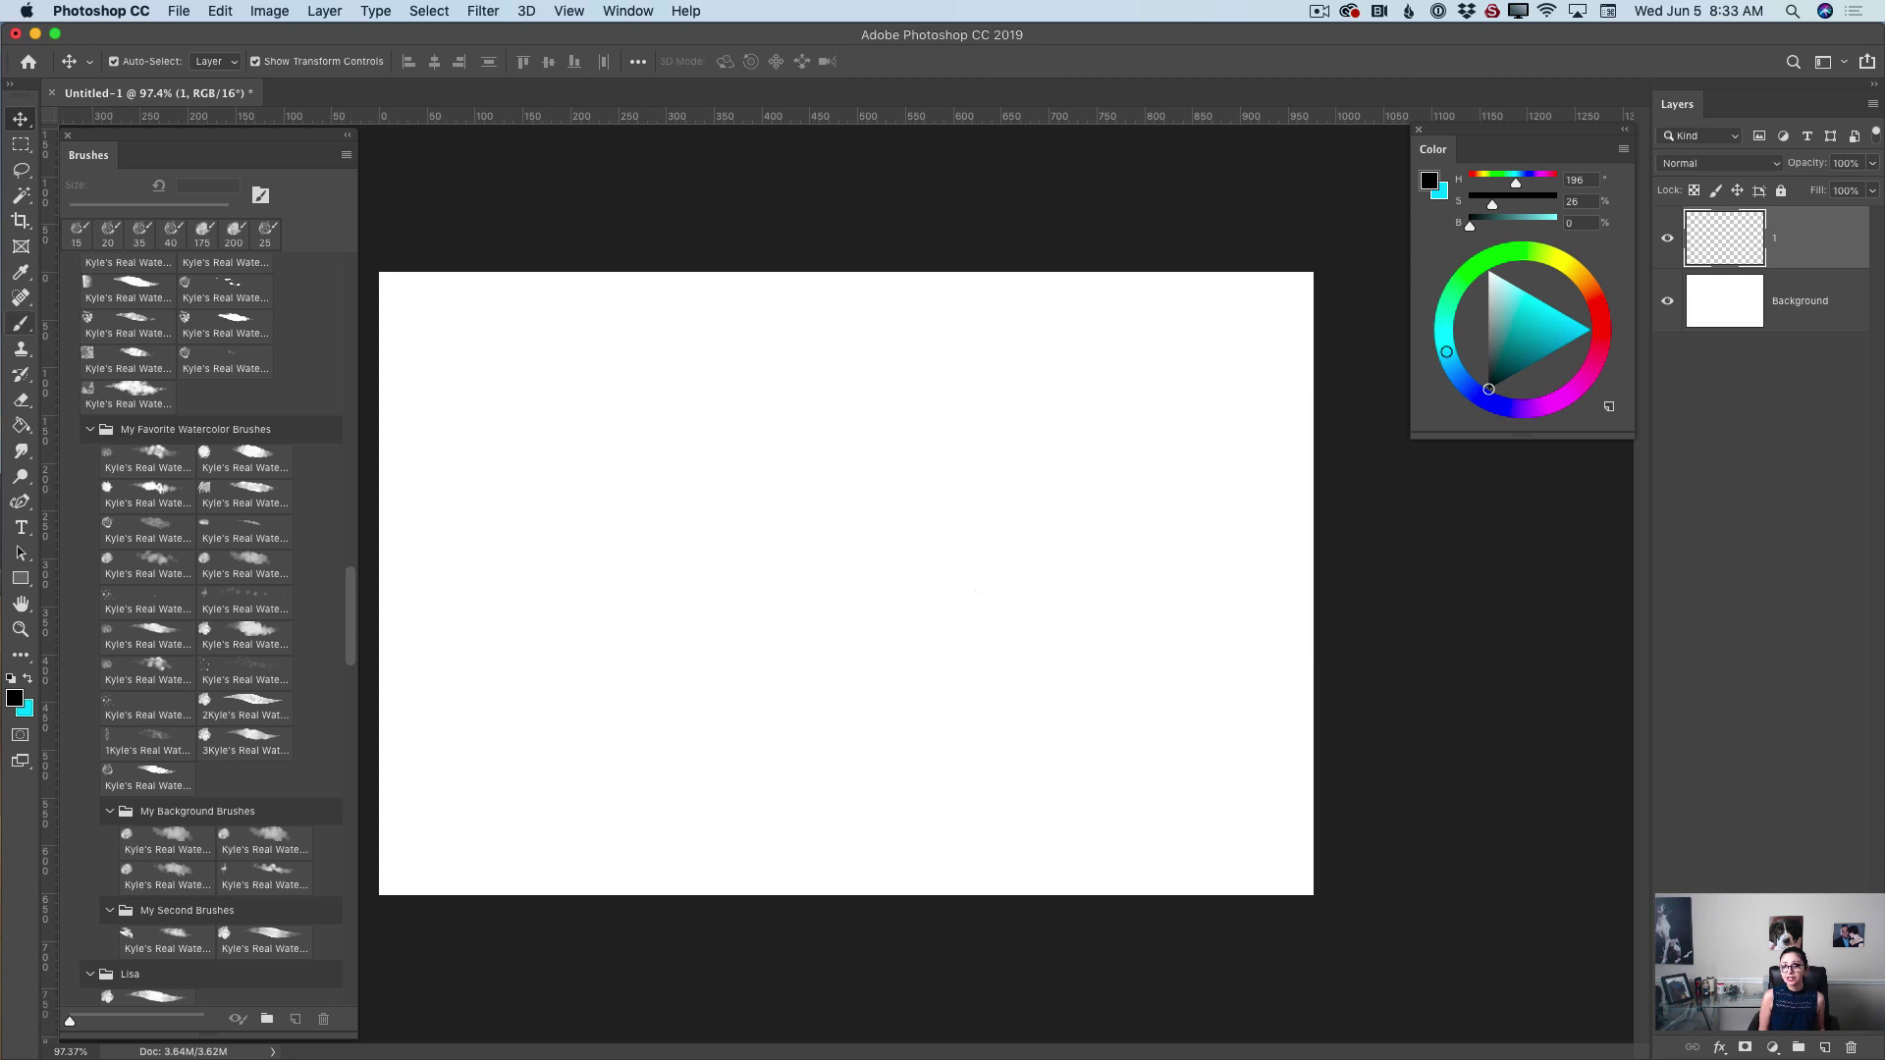
{"action": "left_click", "coordinate": [21, 323]}
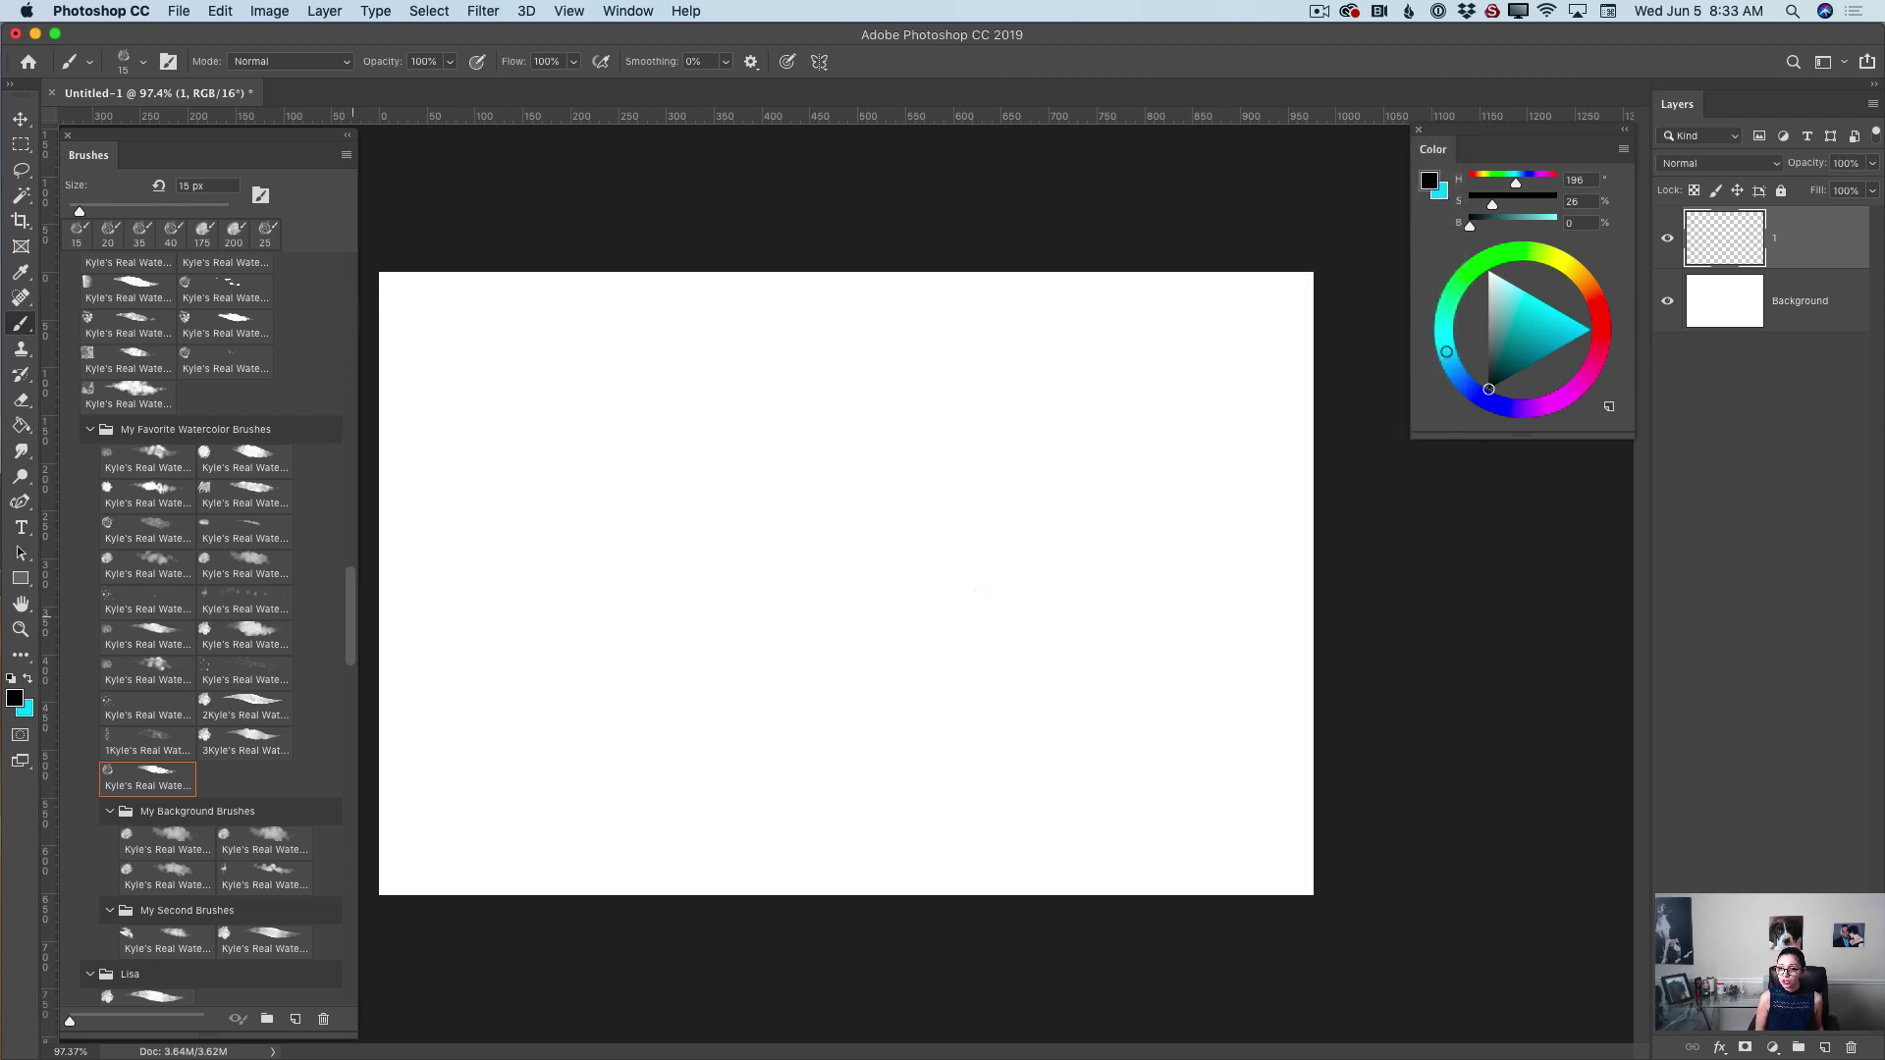
{"action": "scroll", "coordinate": [201, 628], "scroll_direction": "up", "scroll_amount": 15}
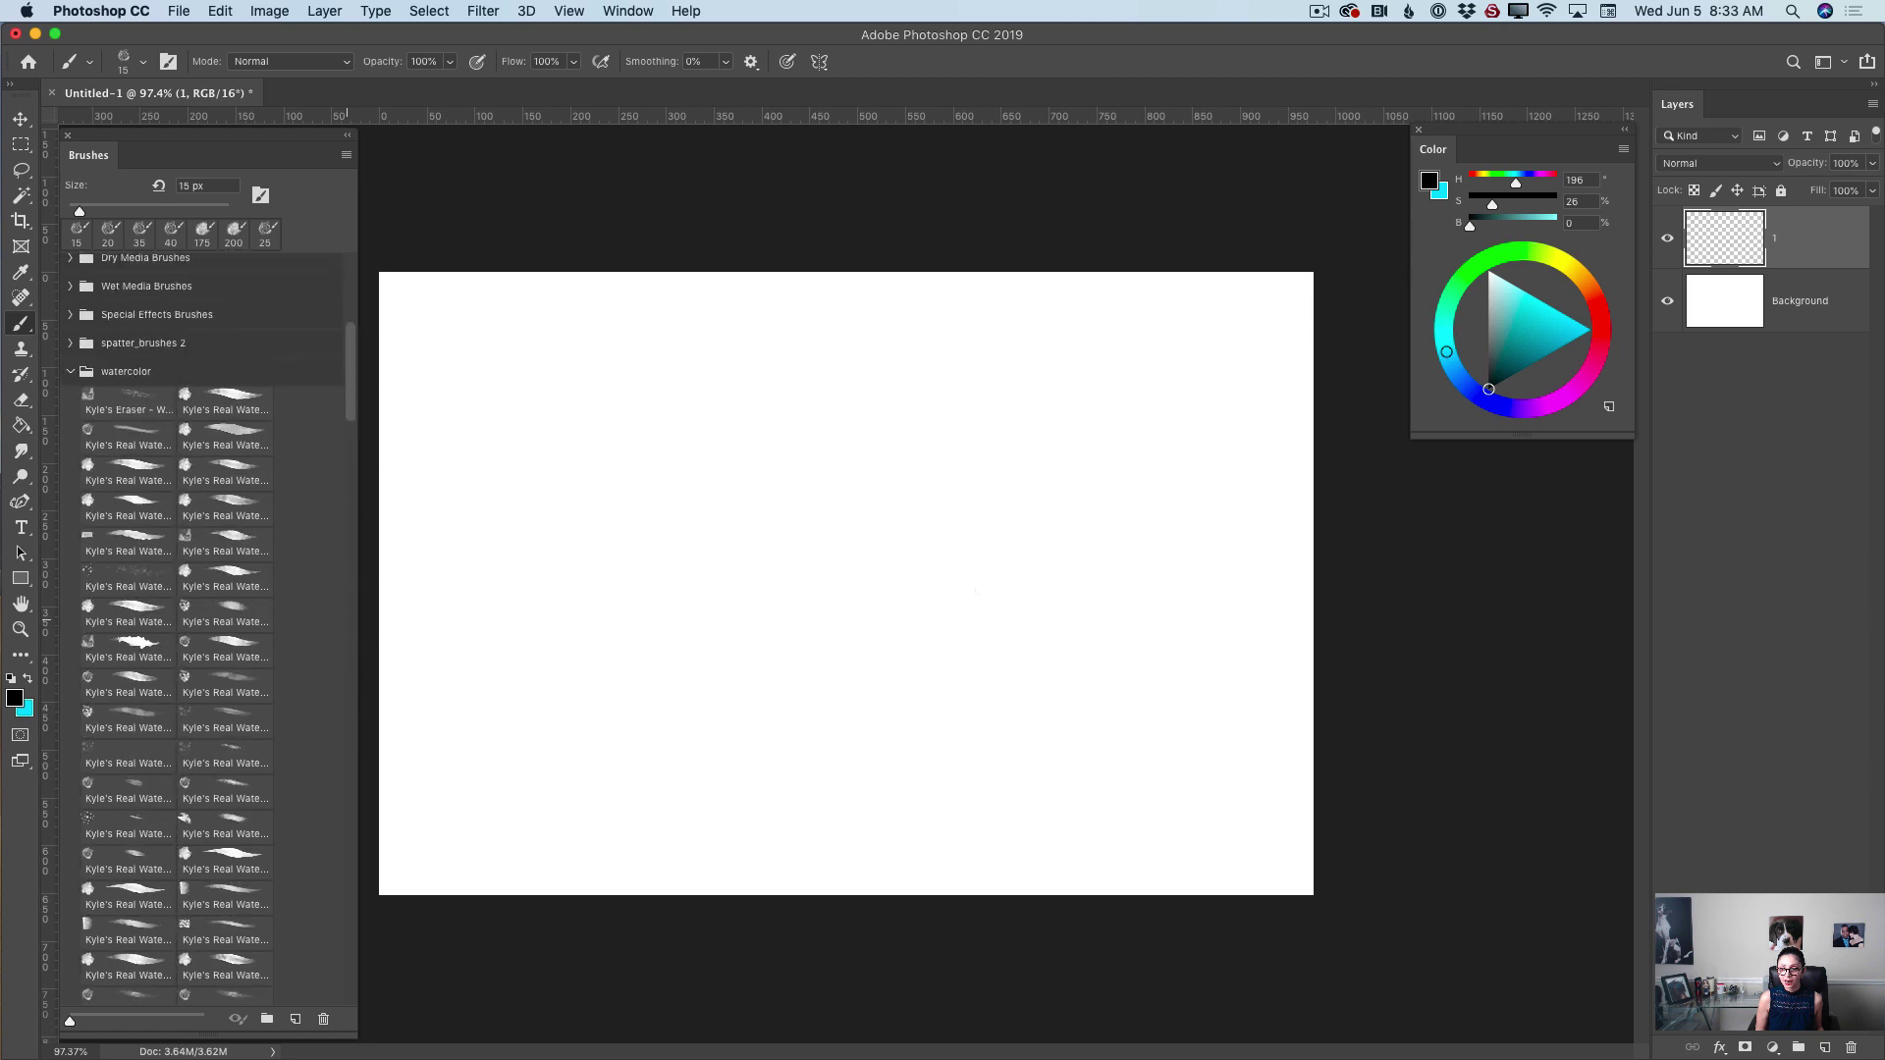
- Find the My Favorite Watercolor Brushes group and select the last Kyle's Real Watercolor brush directly inside it
{"action": "scroll", "coordinate": [201, 628], "scroll_direction": "up", "scroll_amount": 3}
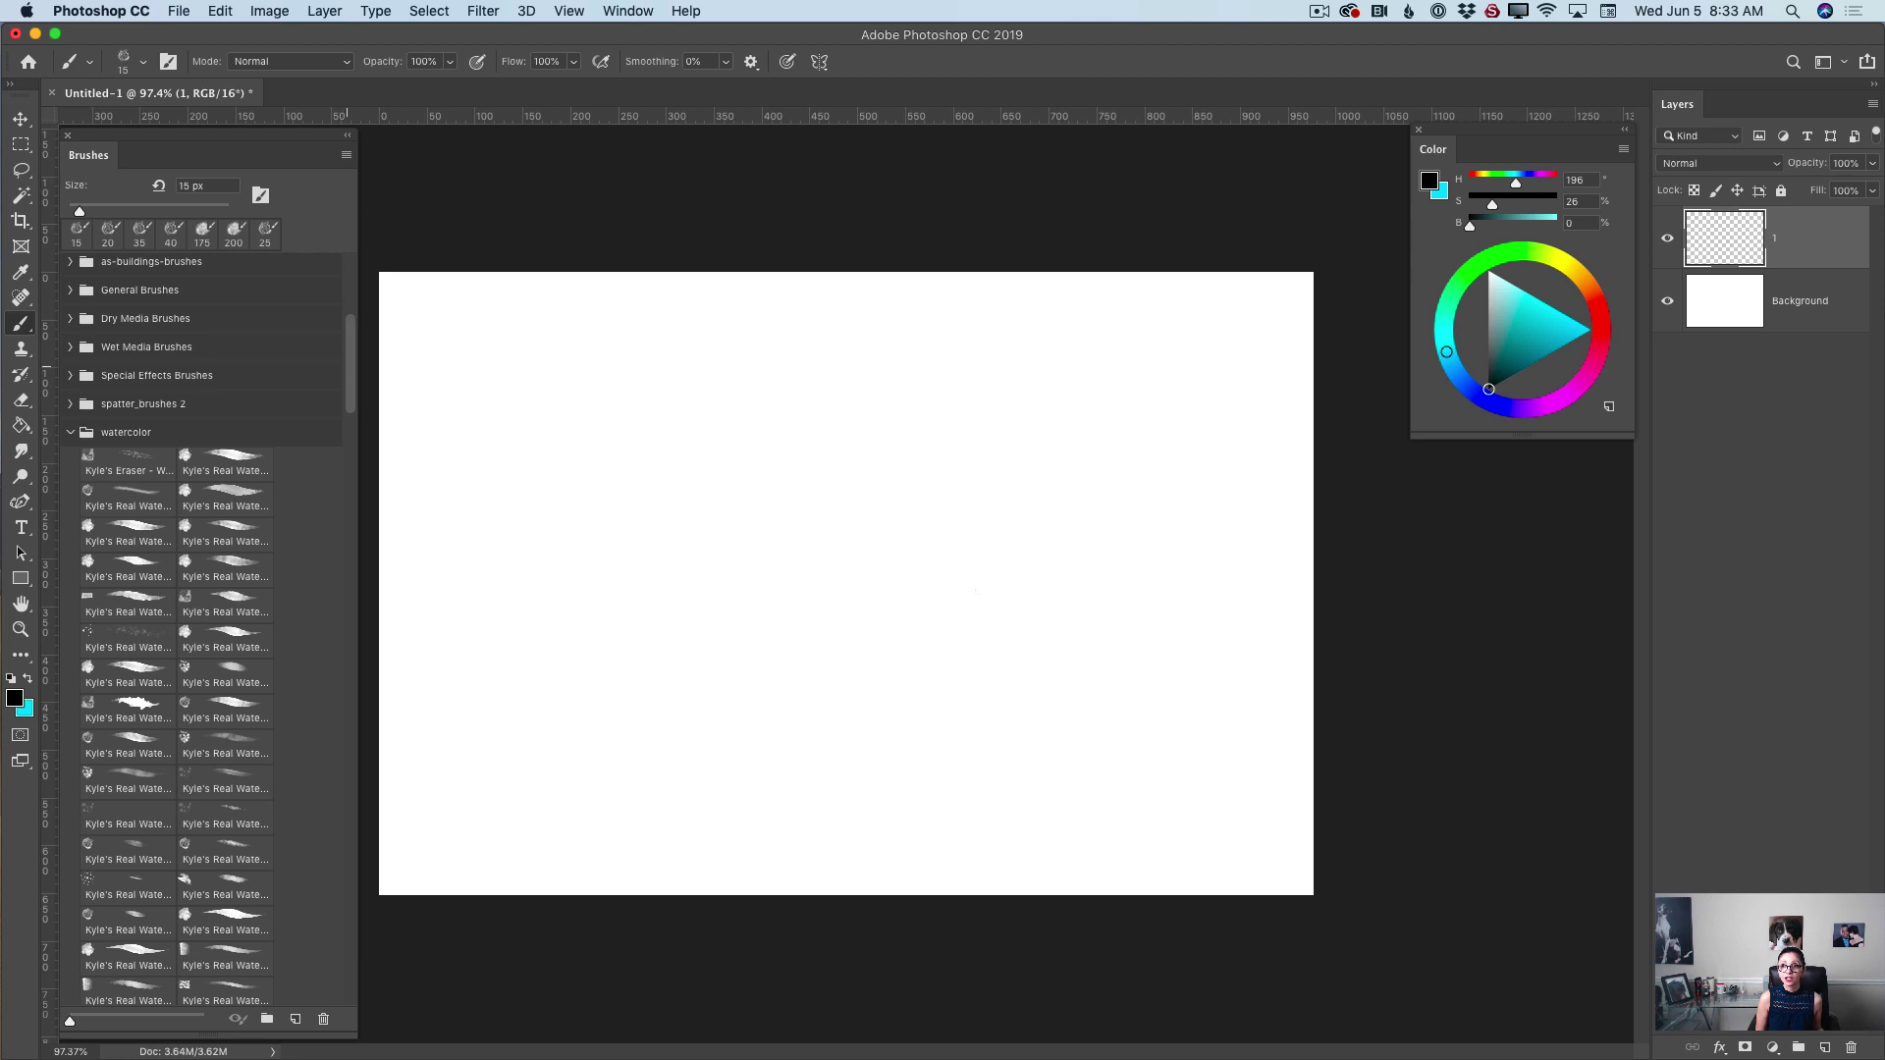
{"action": "scroll", "coordinate": [201, 628], "scroll_direction": "down", "scroll_amount": 20}
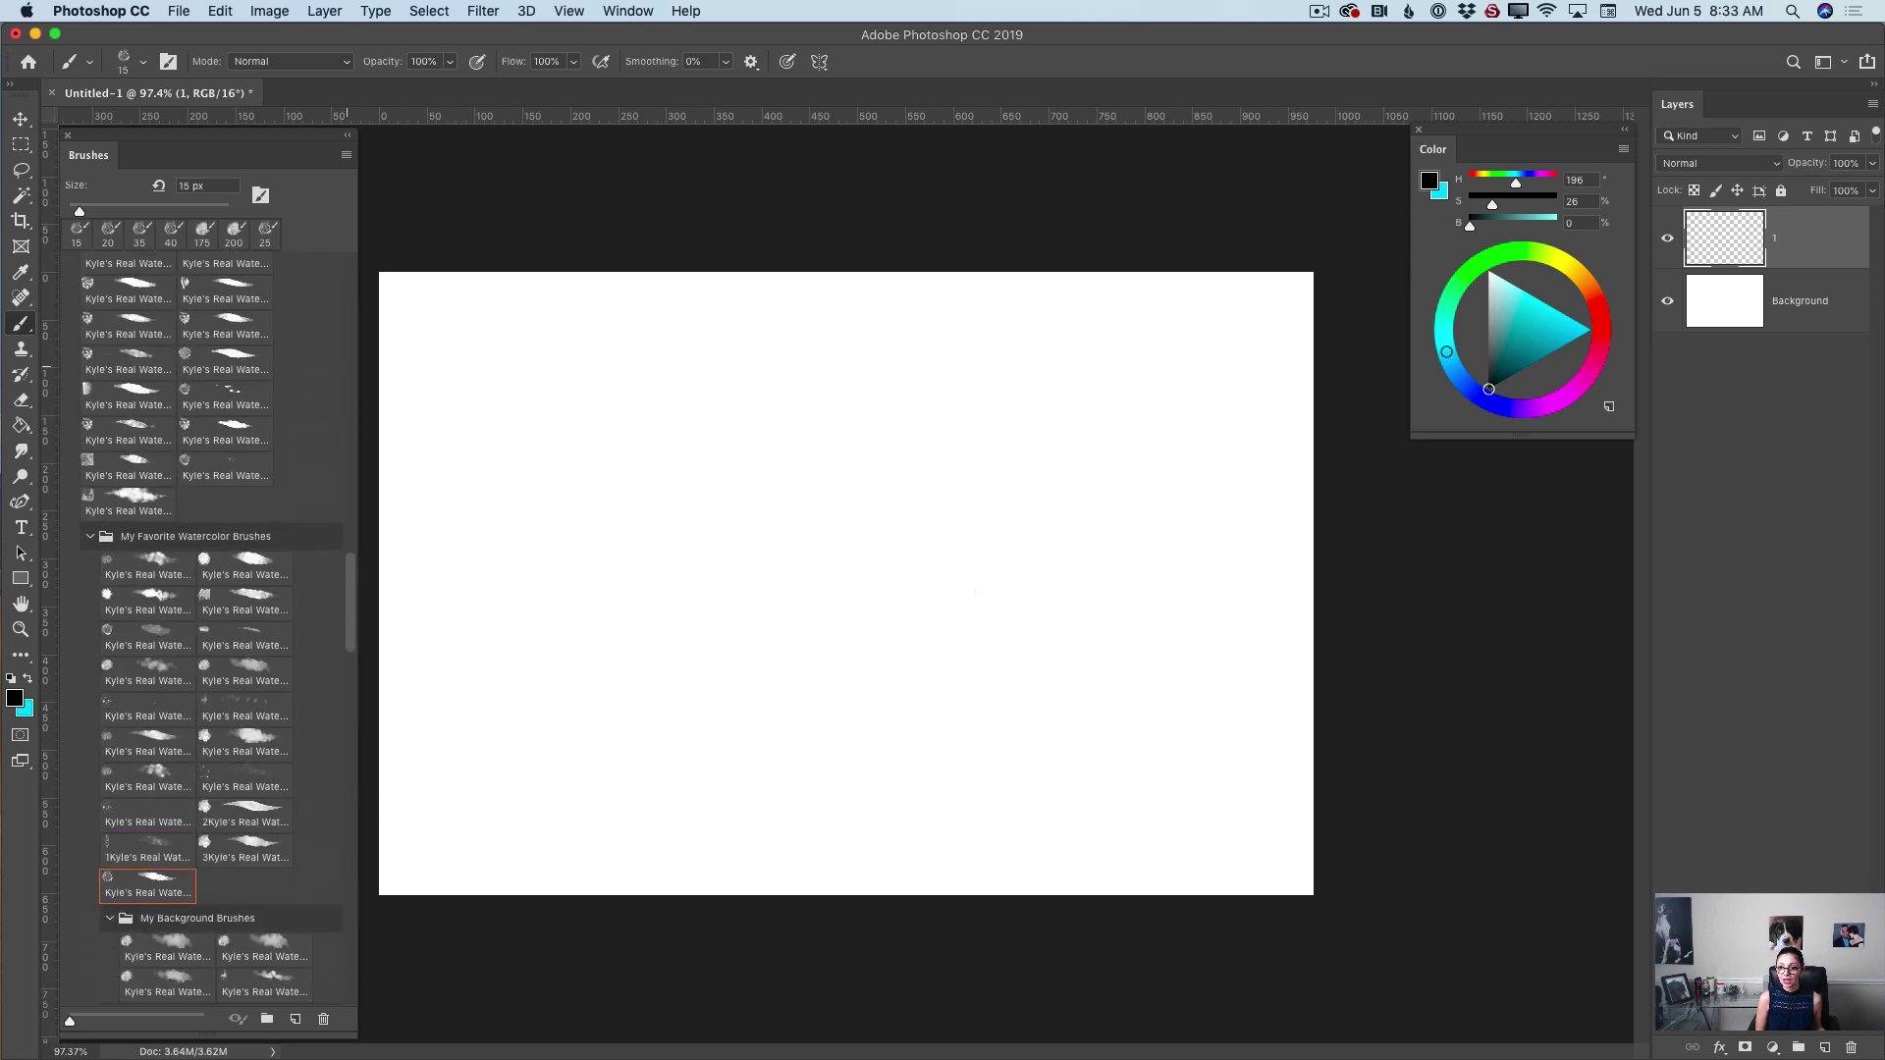
{"action": "scroll", "coordinate": [211, 629], "scroll_direction": "up", "scroll_amount": 12}
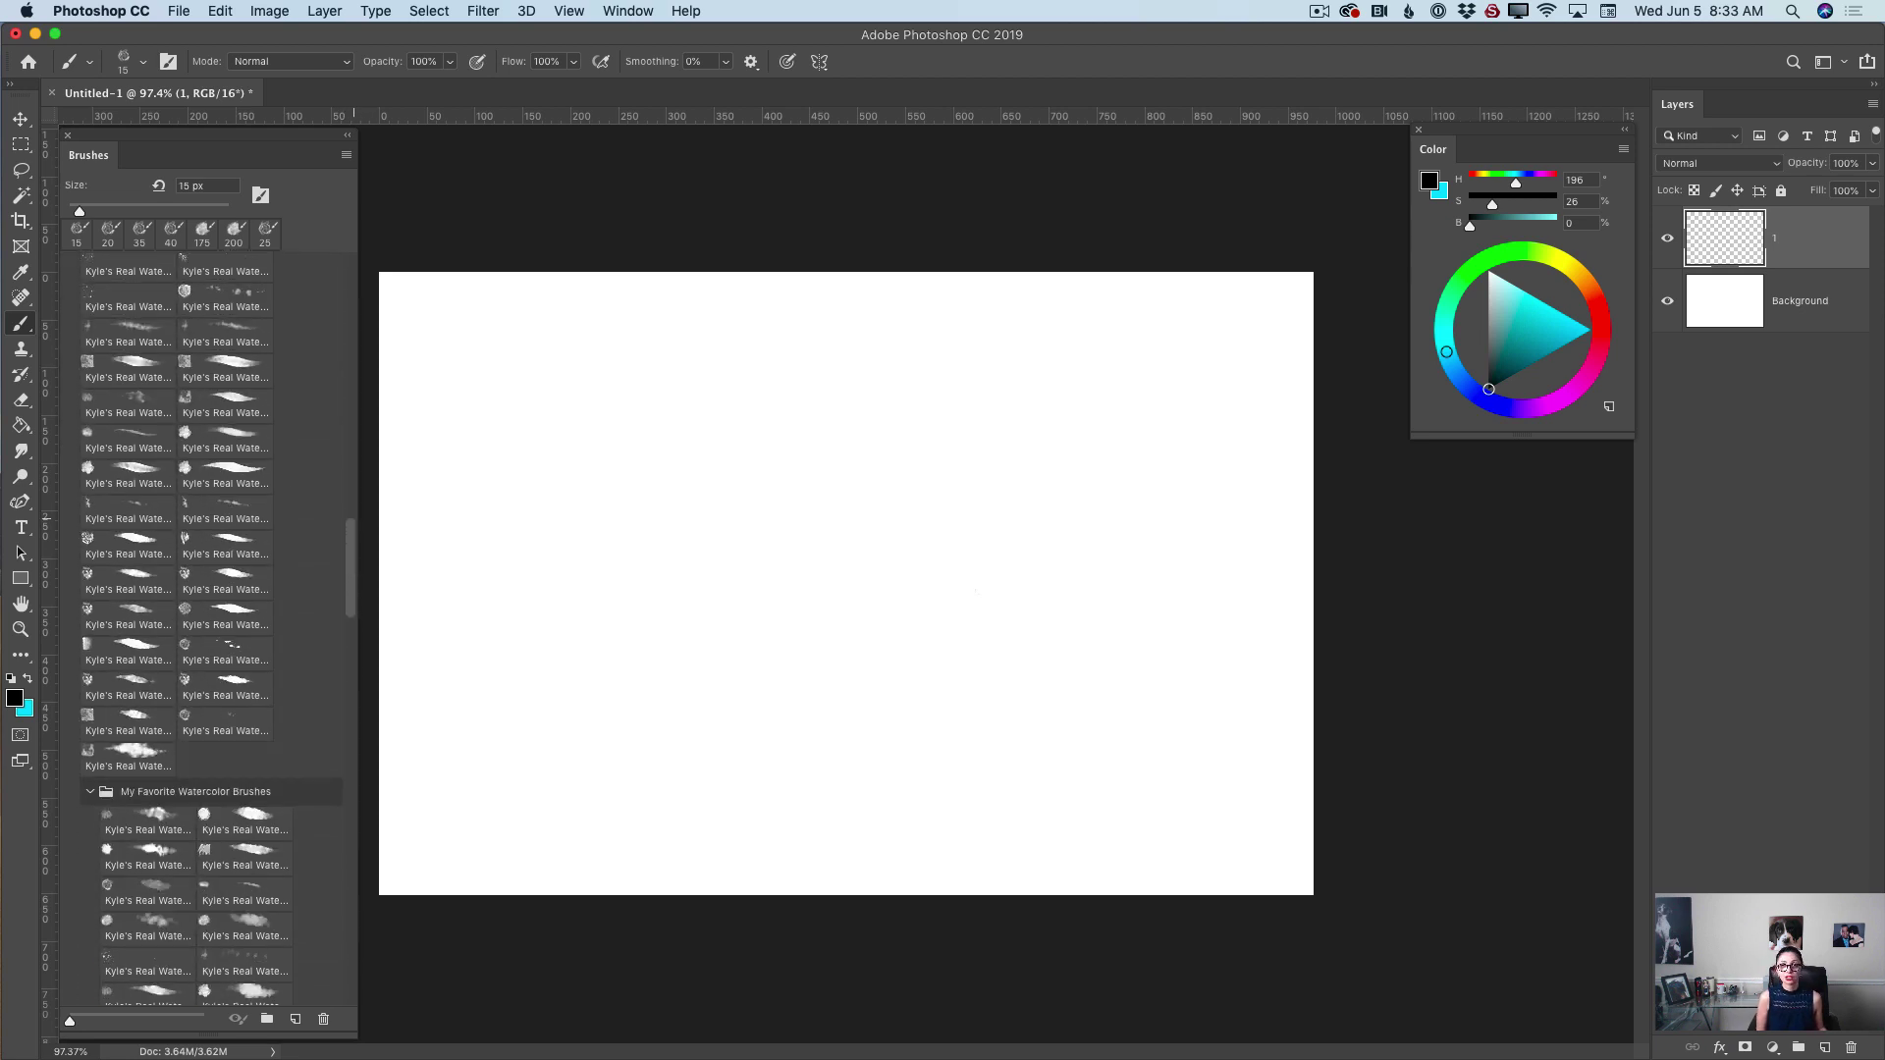
{"action": "scroll", "coordinate": [211, 629], "scroll_direction": "down", "scroll_amount": 20}
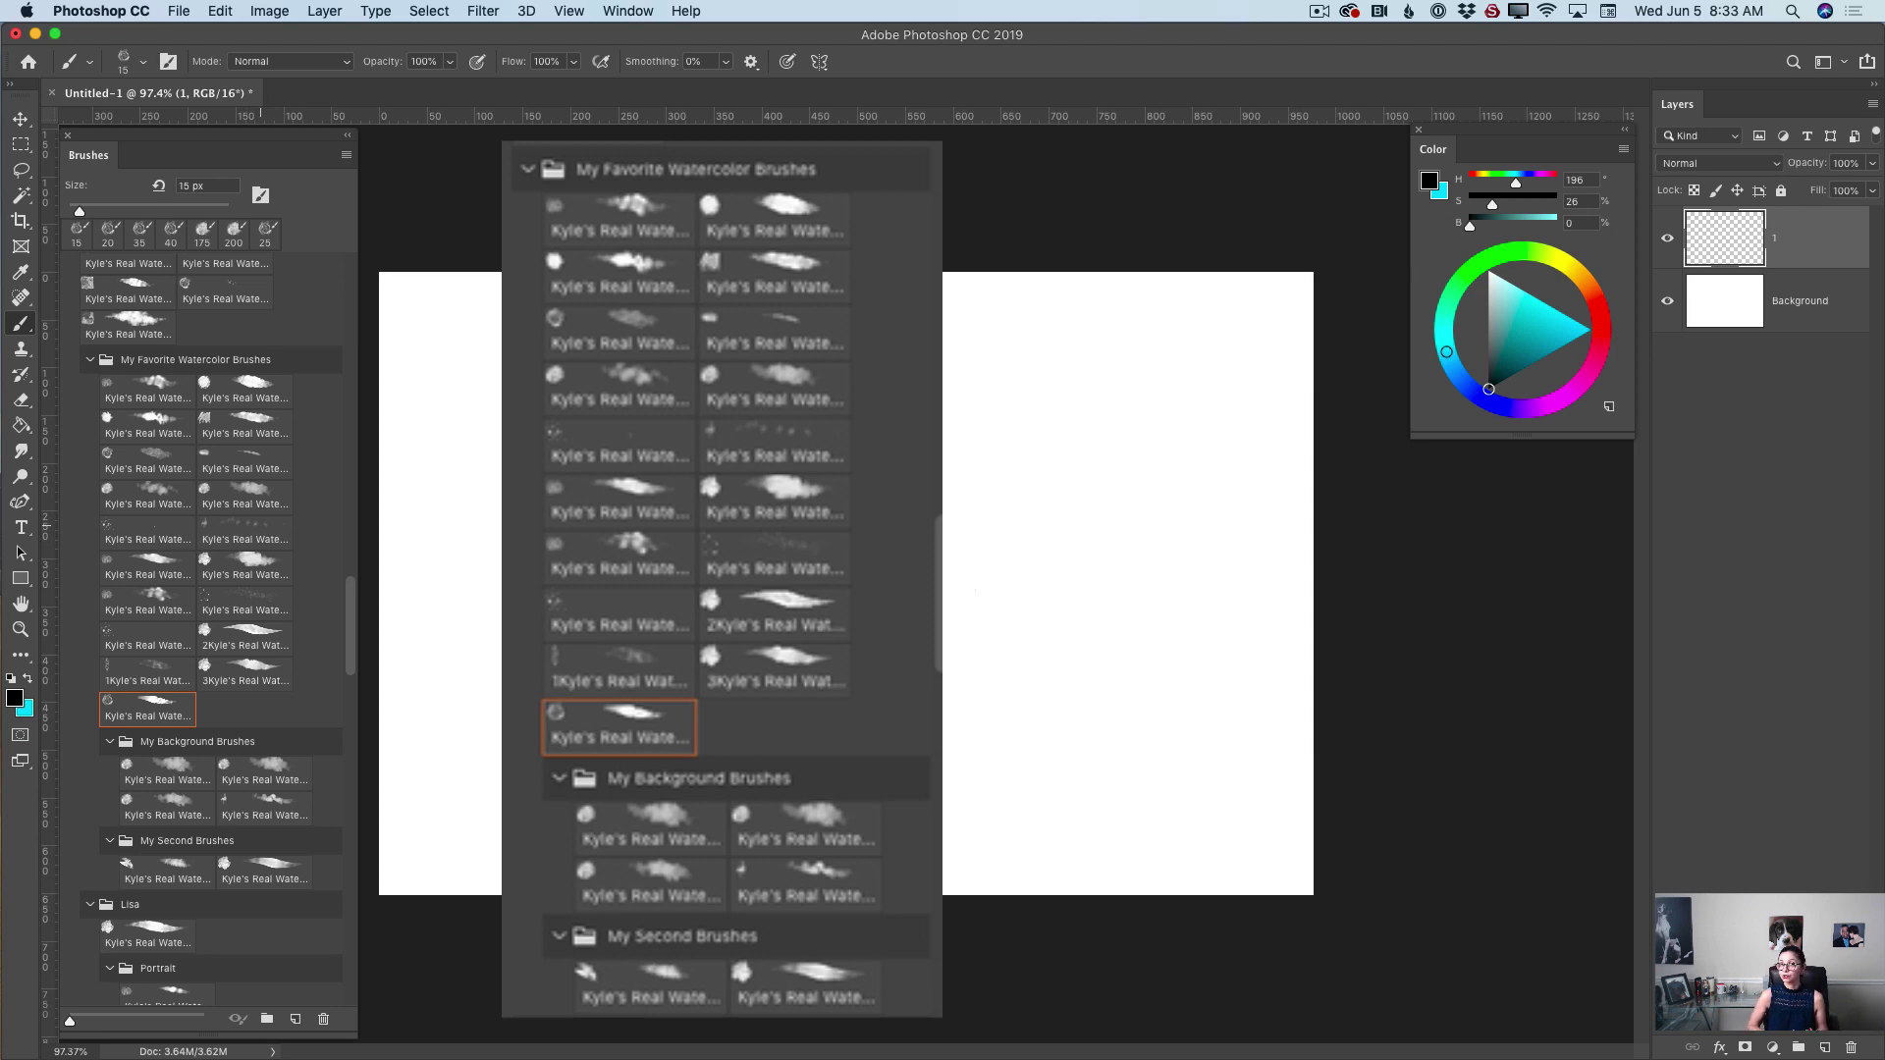
{"action": "left_click", "coordinate": [245, 559]}
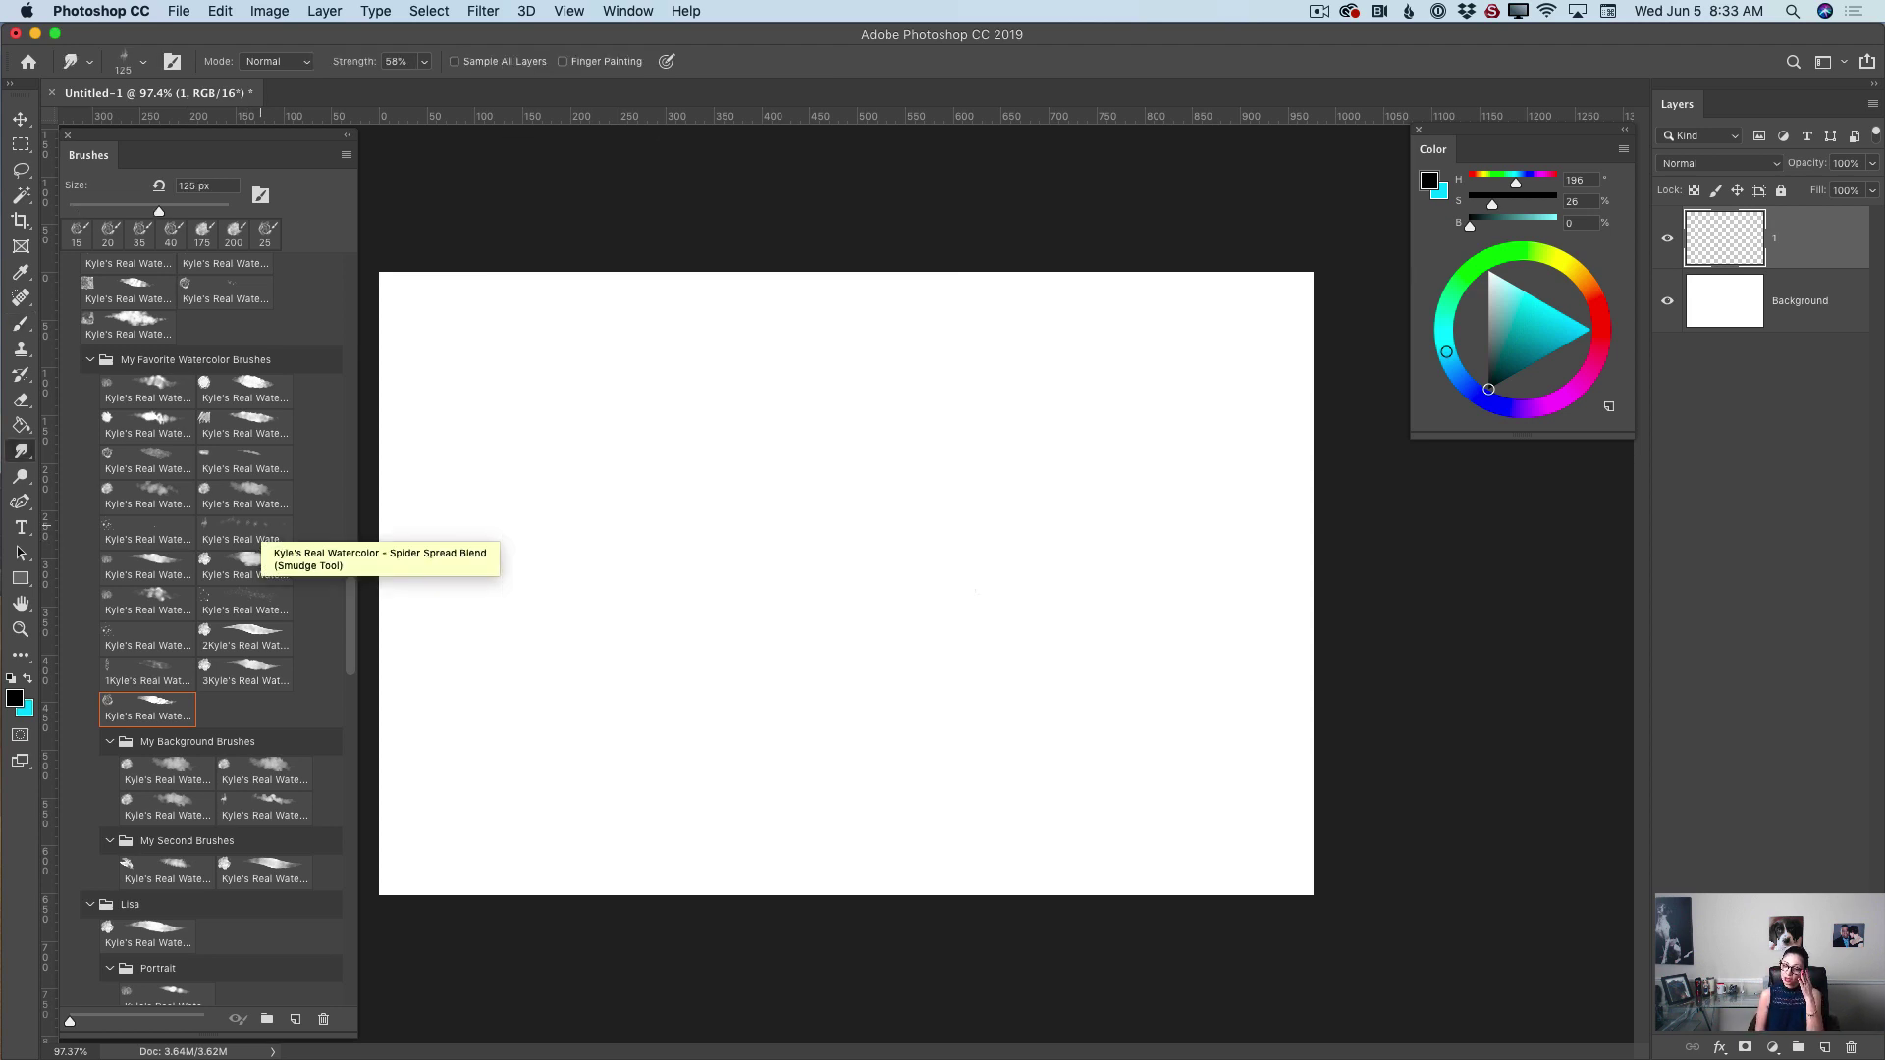
{"action": "left_click", "coordinate": [152, 705]}
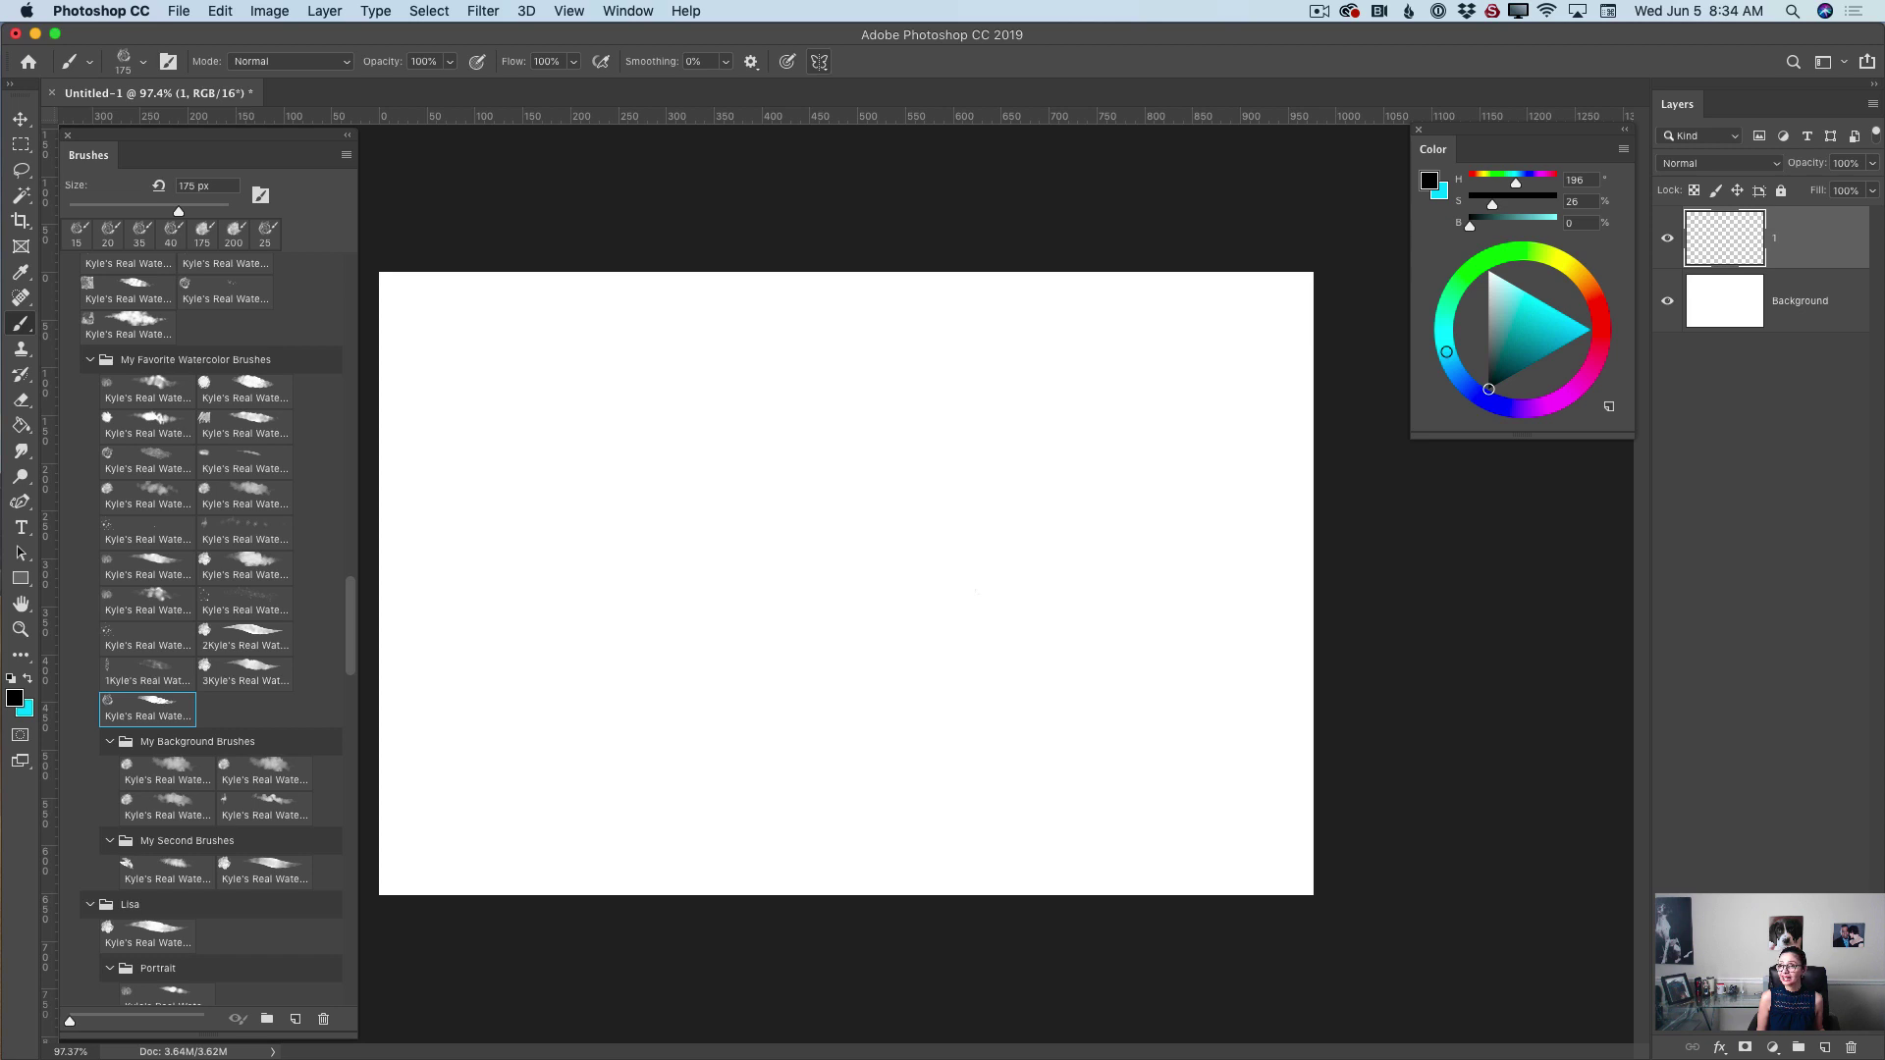
- Turn on Vertical paint symmetry and accept the axis at the canvas centre
{"action": "left_click", "coordinate": [819, 62]}
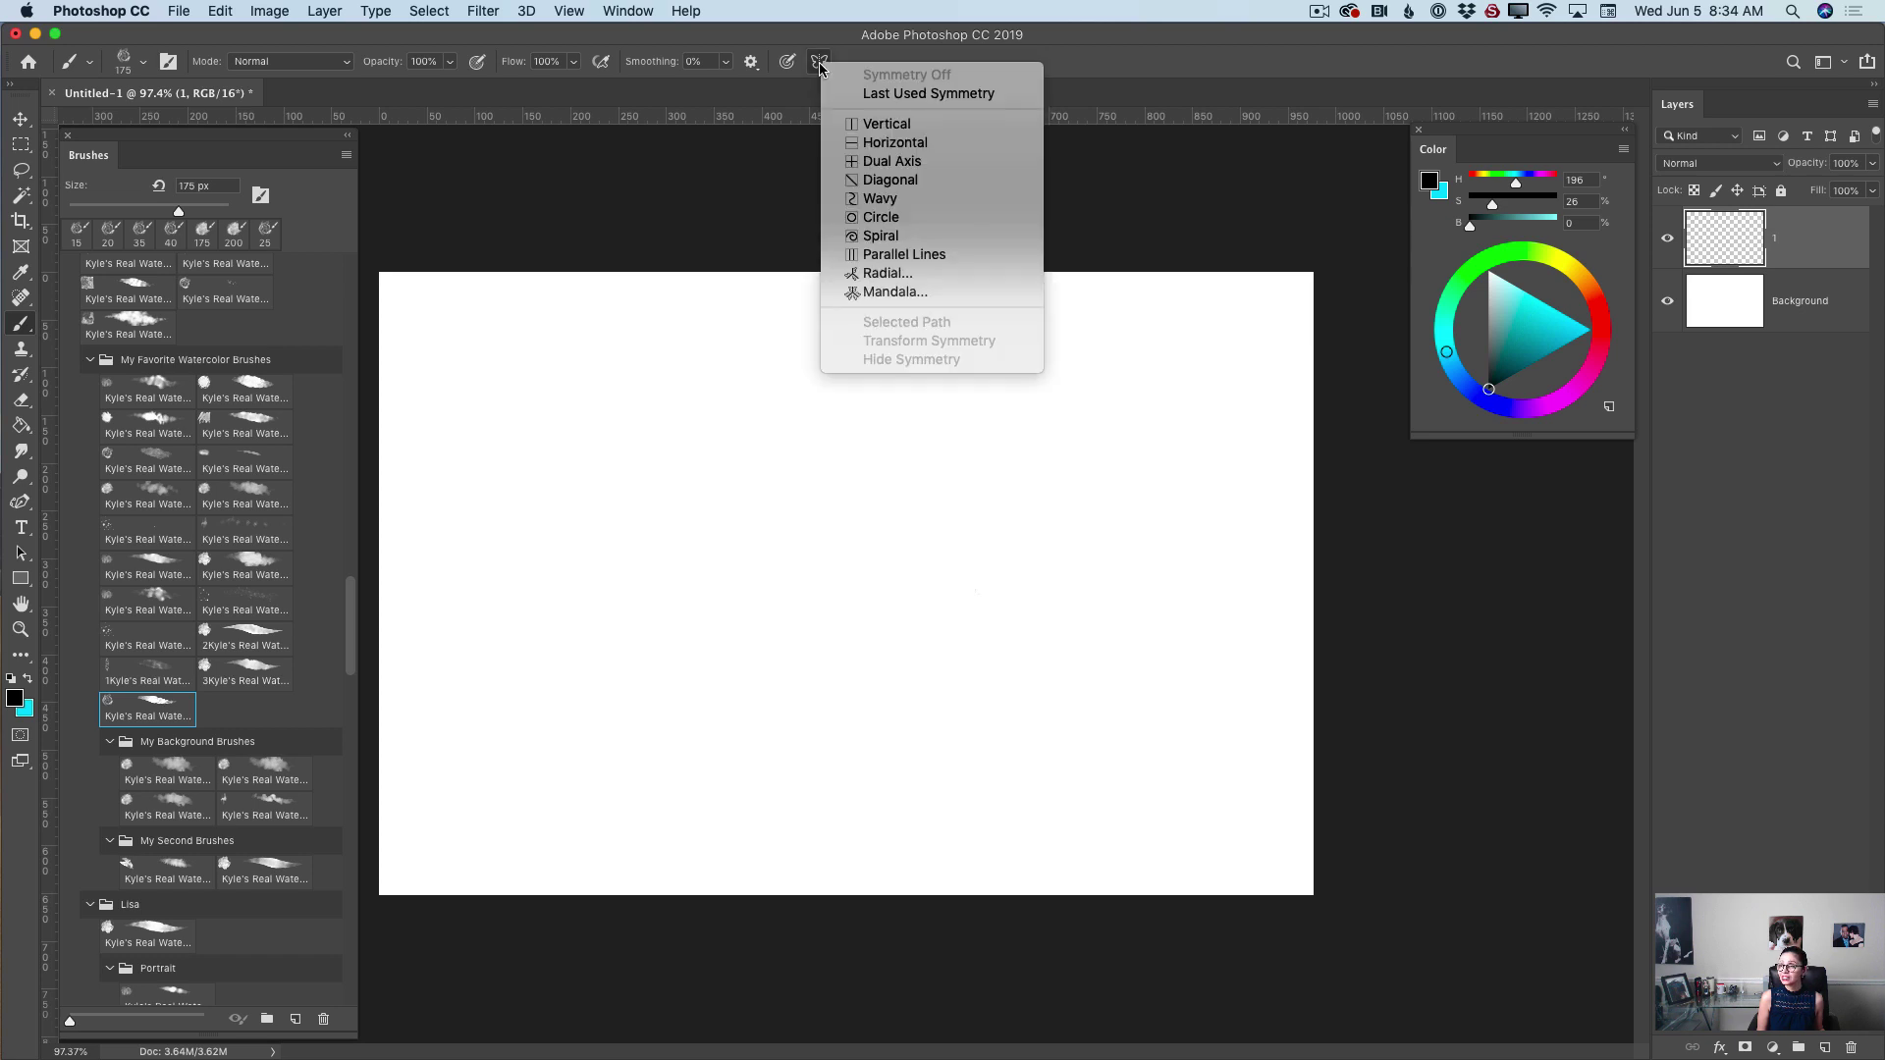
{"action": "left_click", "coordinate": [888, 125]}
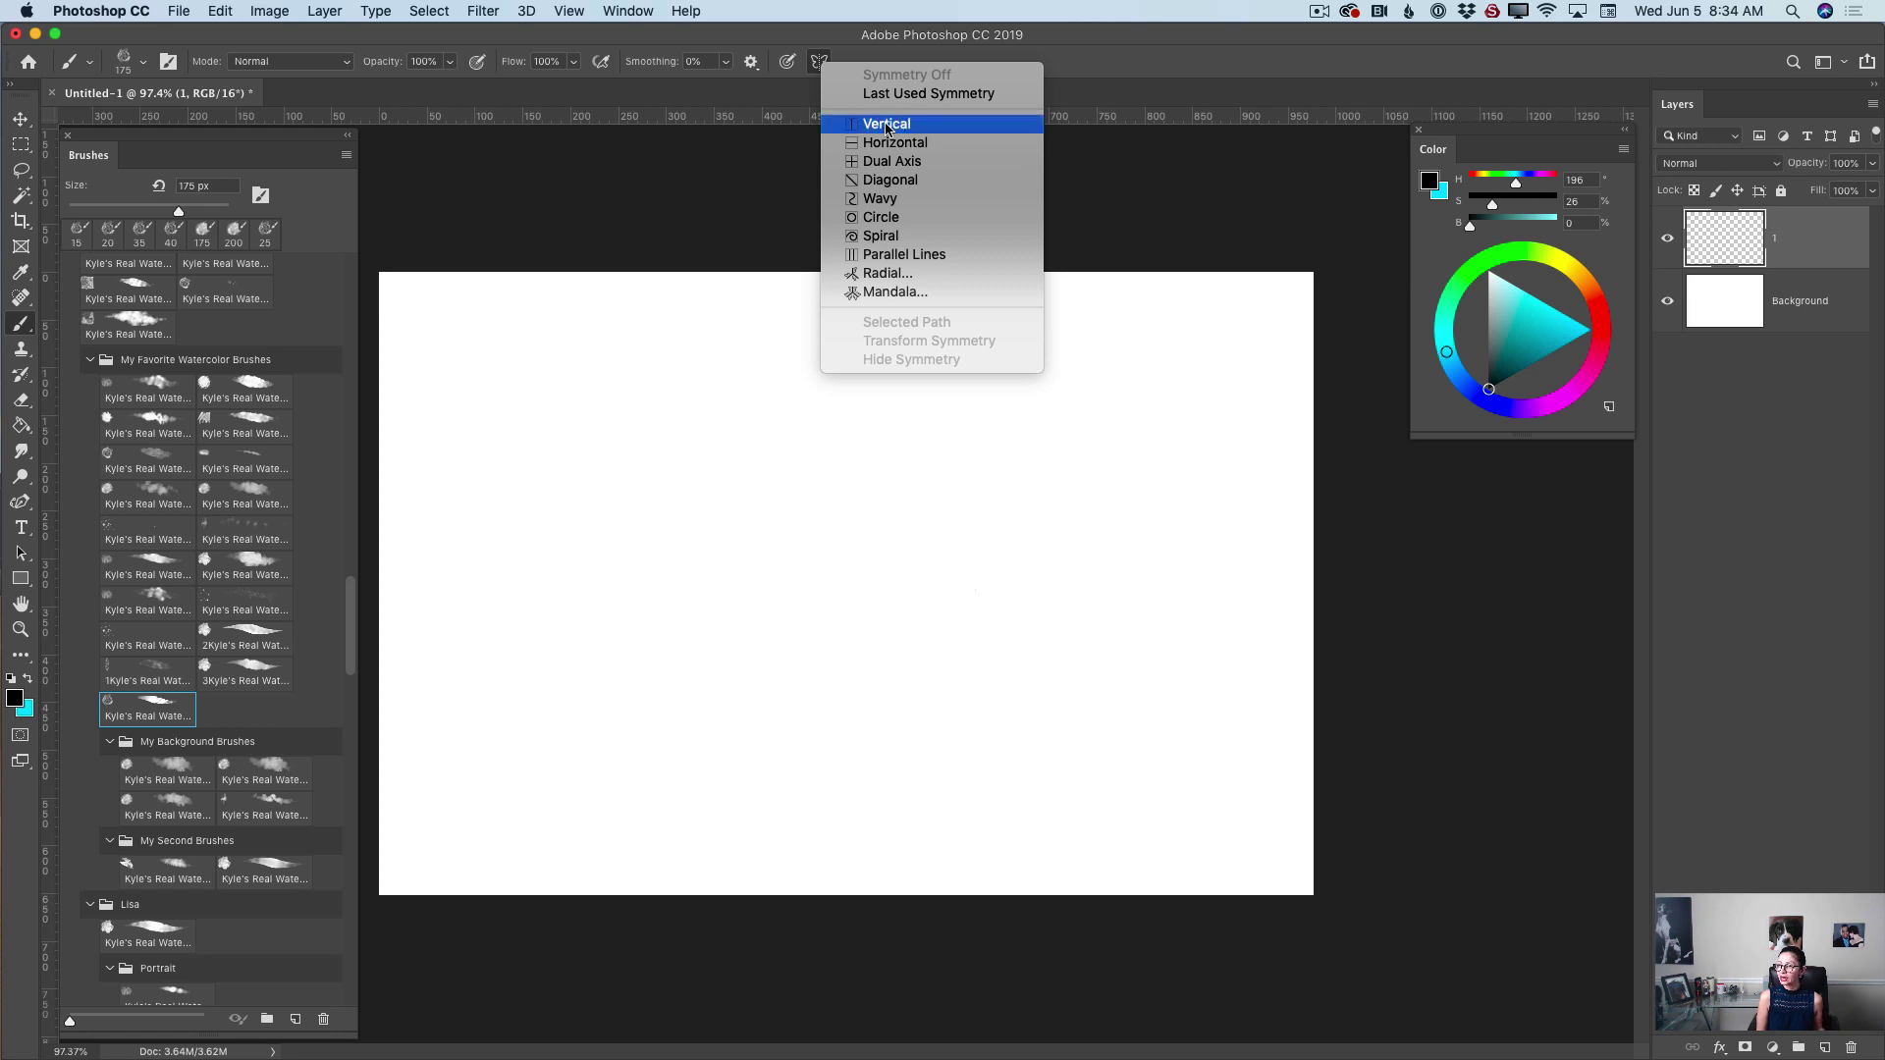
{"action": "left_click", "coordinate": [903, 124]}
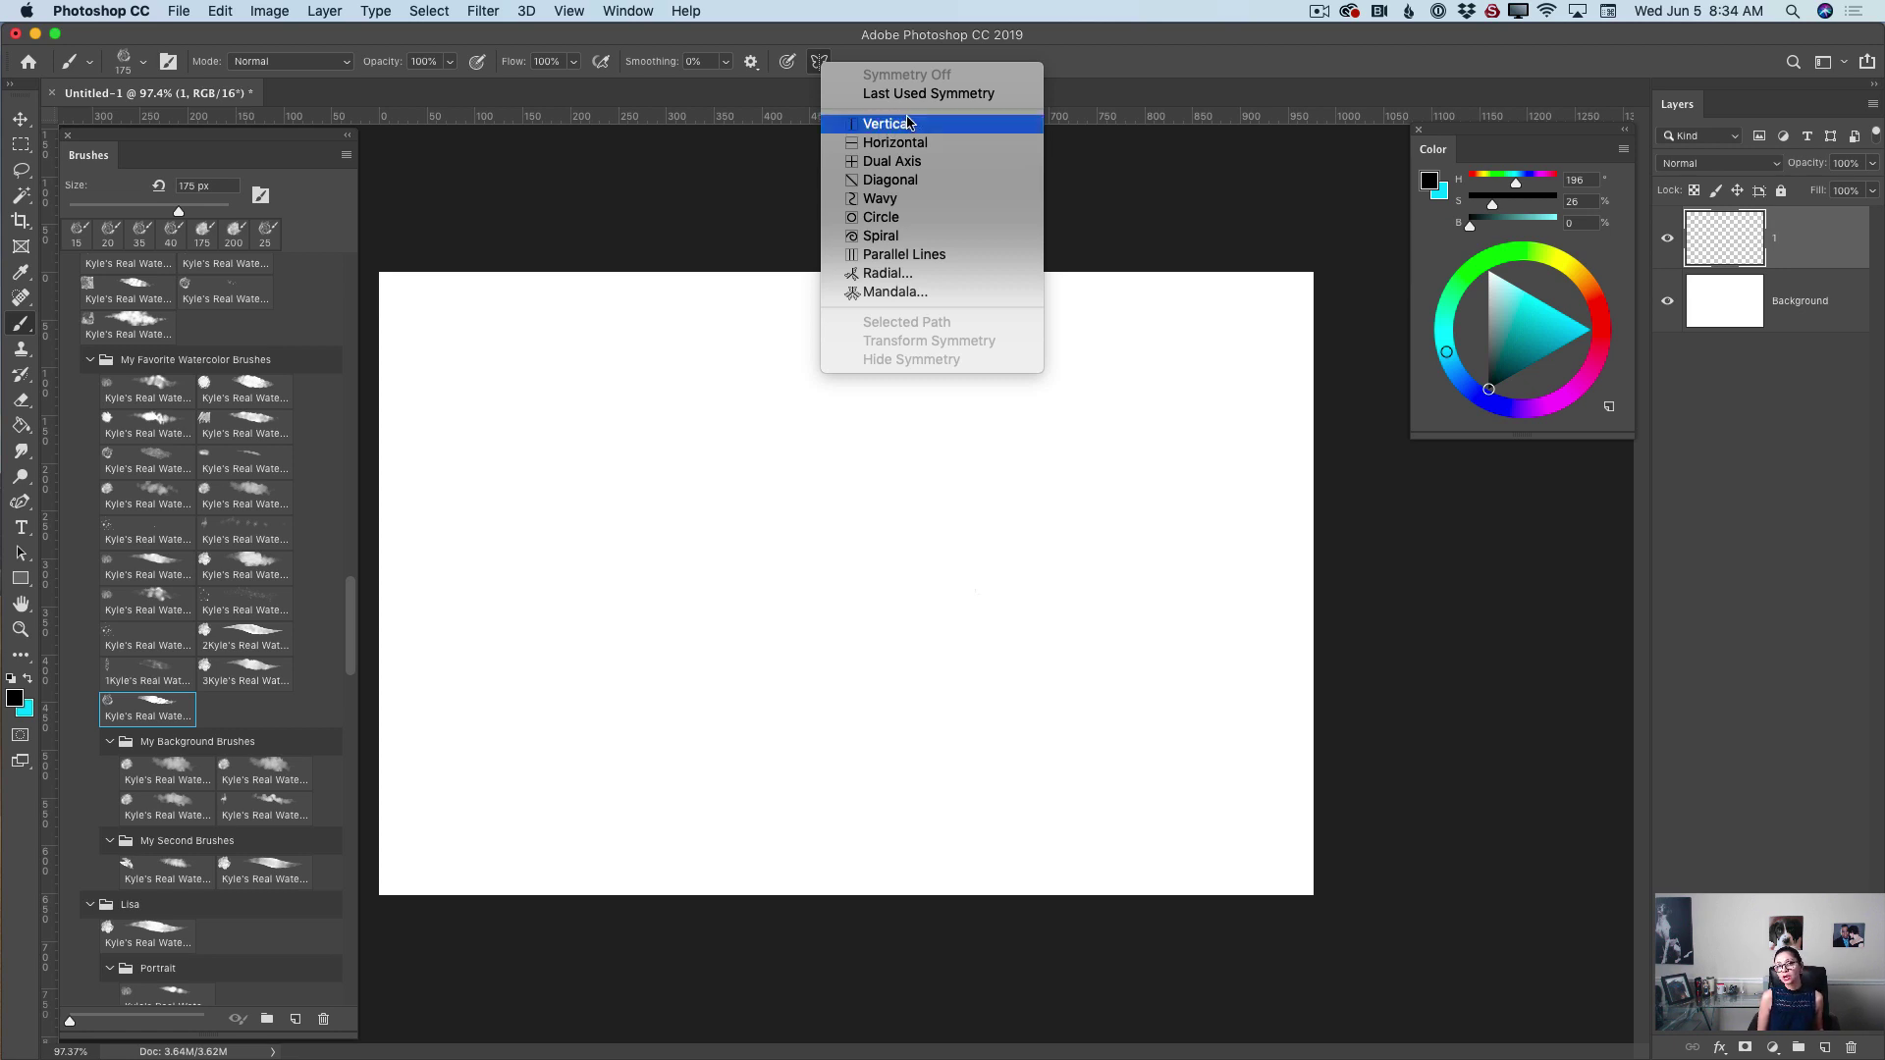
{"action": "left_click", "coordinate": [909, 123]}
{"action": "left_click", "coordinate": [895, 125]}
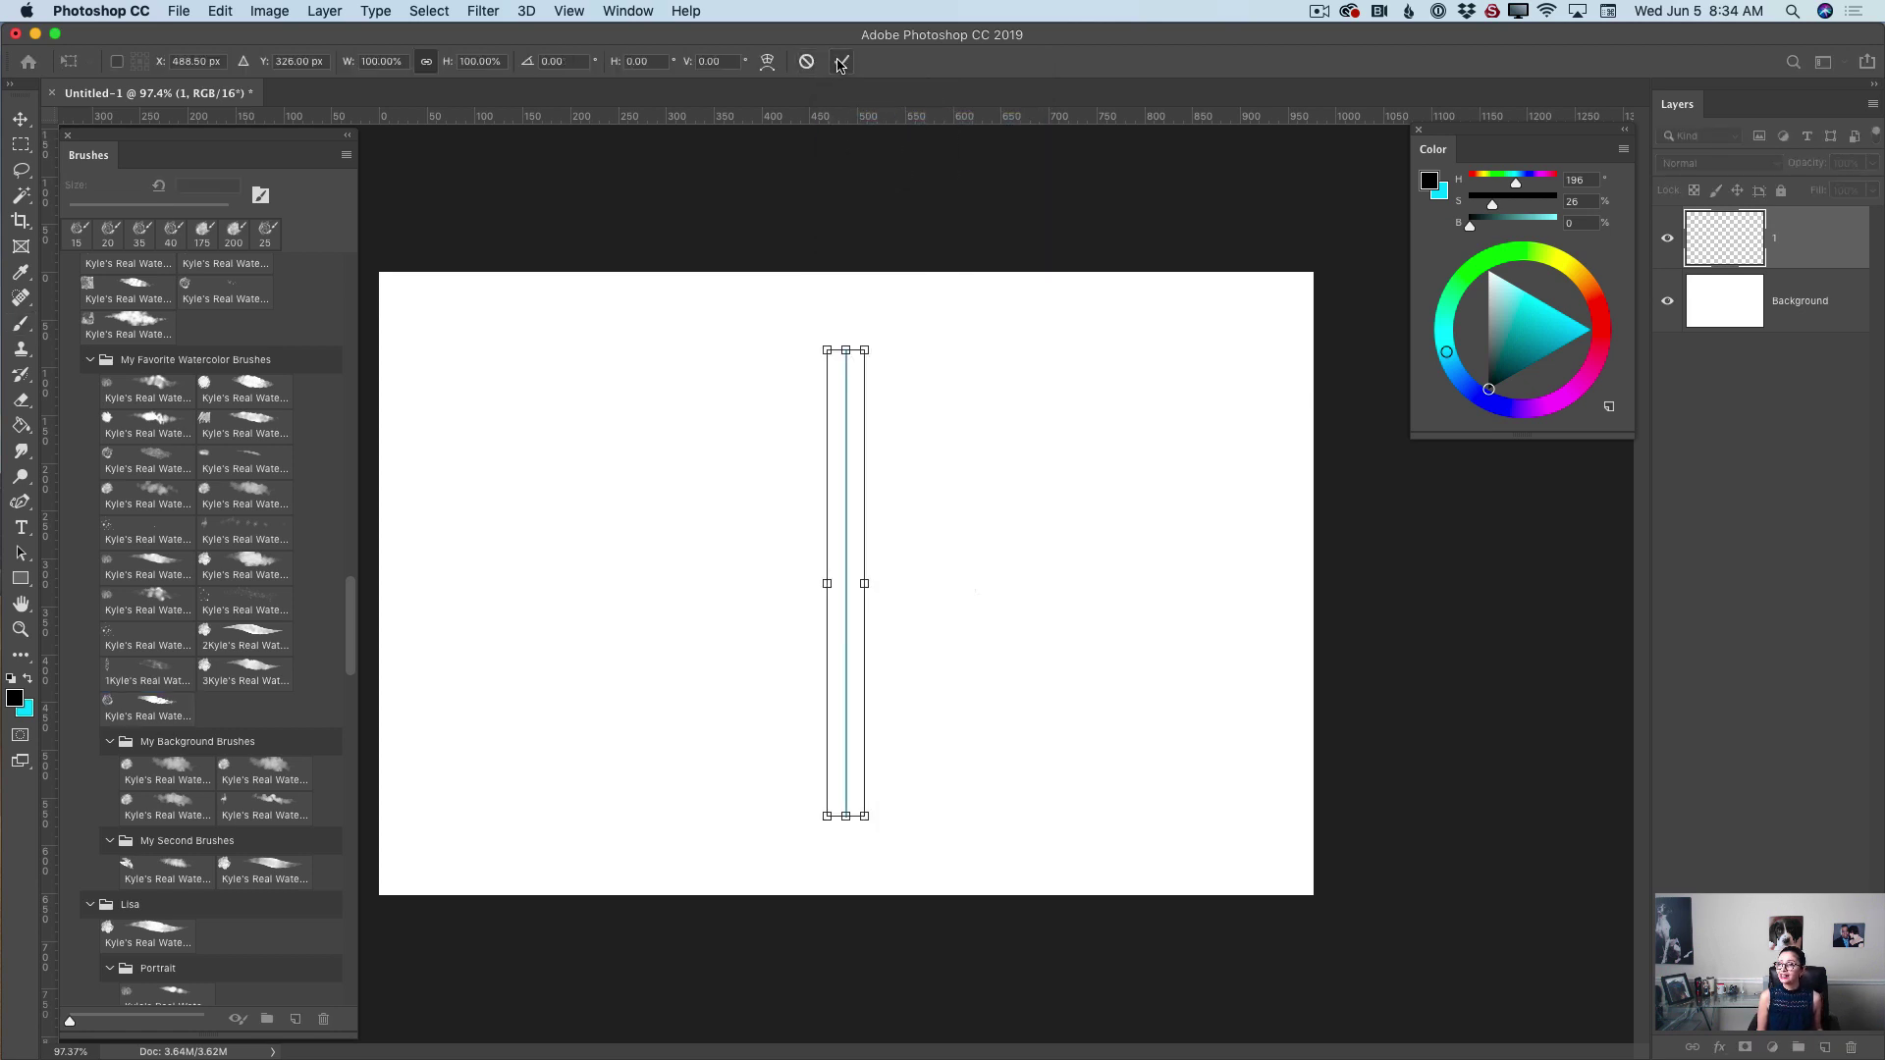
{"action": "left_click", "coordinate": [840, 62]}
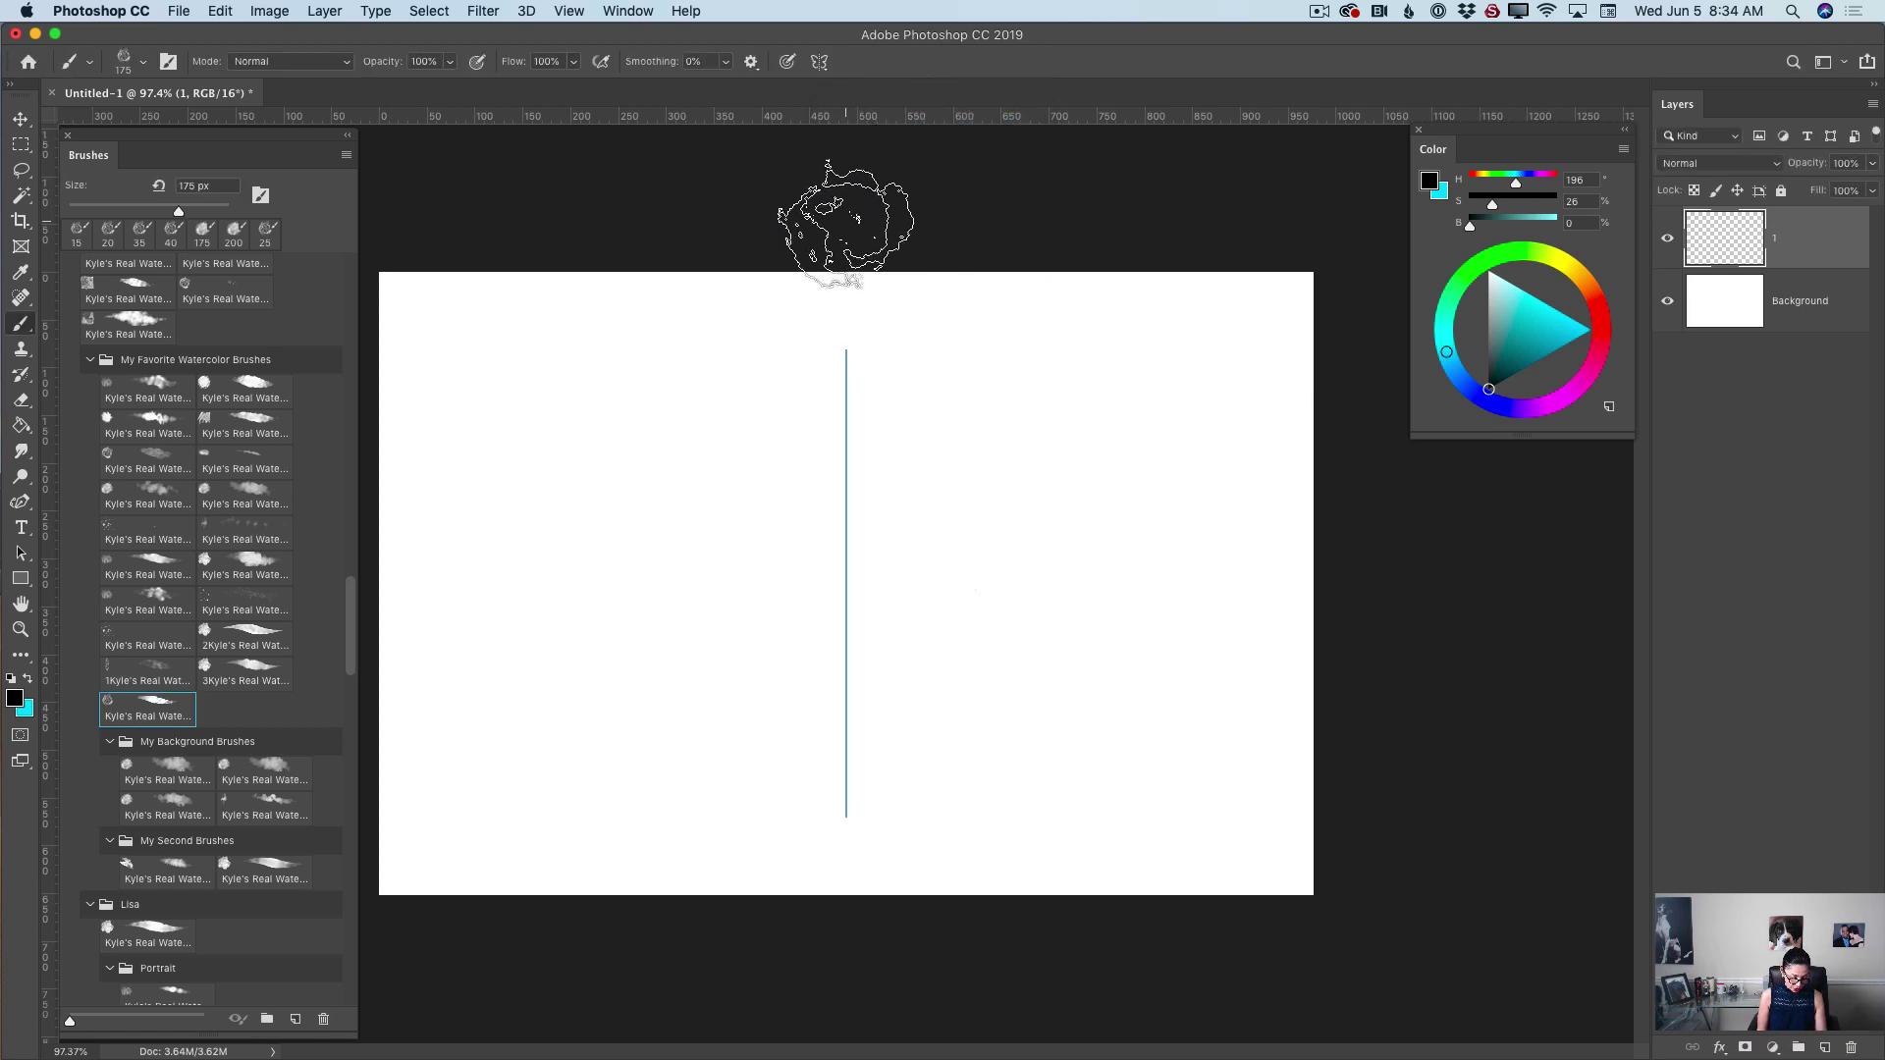
- Reduce the brush to 30 px and paint the butterfly's segmented black head and body along the symmetry axis
{"action": "key", "text": "bracketleft"}
{"action": "key", "text": "bracketleft"}
{"action": "key", "text": "bracketleft"}
{"action": "key", "text": "bracketleft"}
{"action": "key", "text": "bracketleft"}
{"action": "key", "text": "bracketleft"}
{"action": "key", "text": "bracketleft"}
{"action": "key", "text": "bracketleft"}
{"action": "key", "text": "bracketleft"}
{"action": "key", "text": "bracketleft"}
{"action": "key", "text": "bracketleft"}
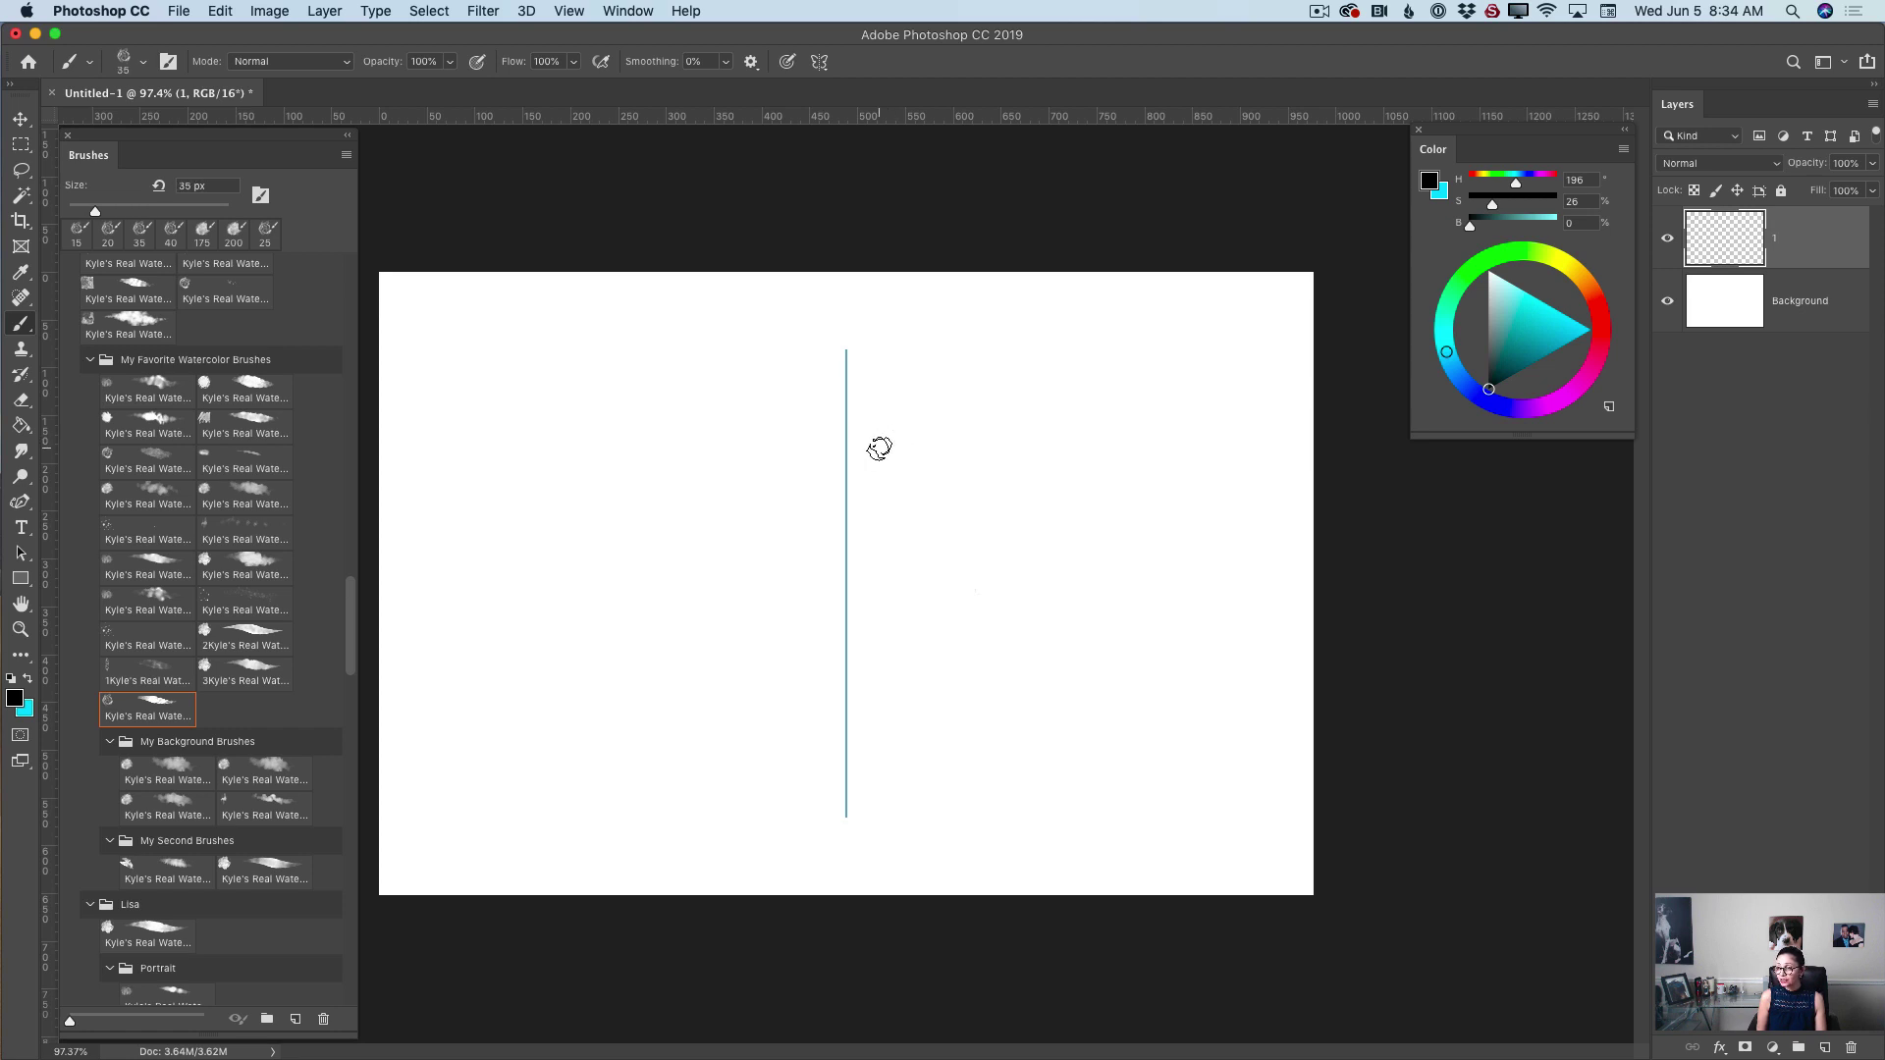
{"action": "key", "text": "bracketleft"}
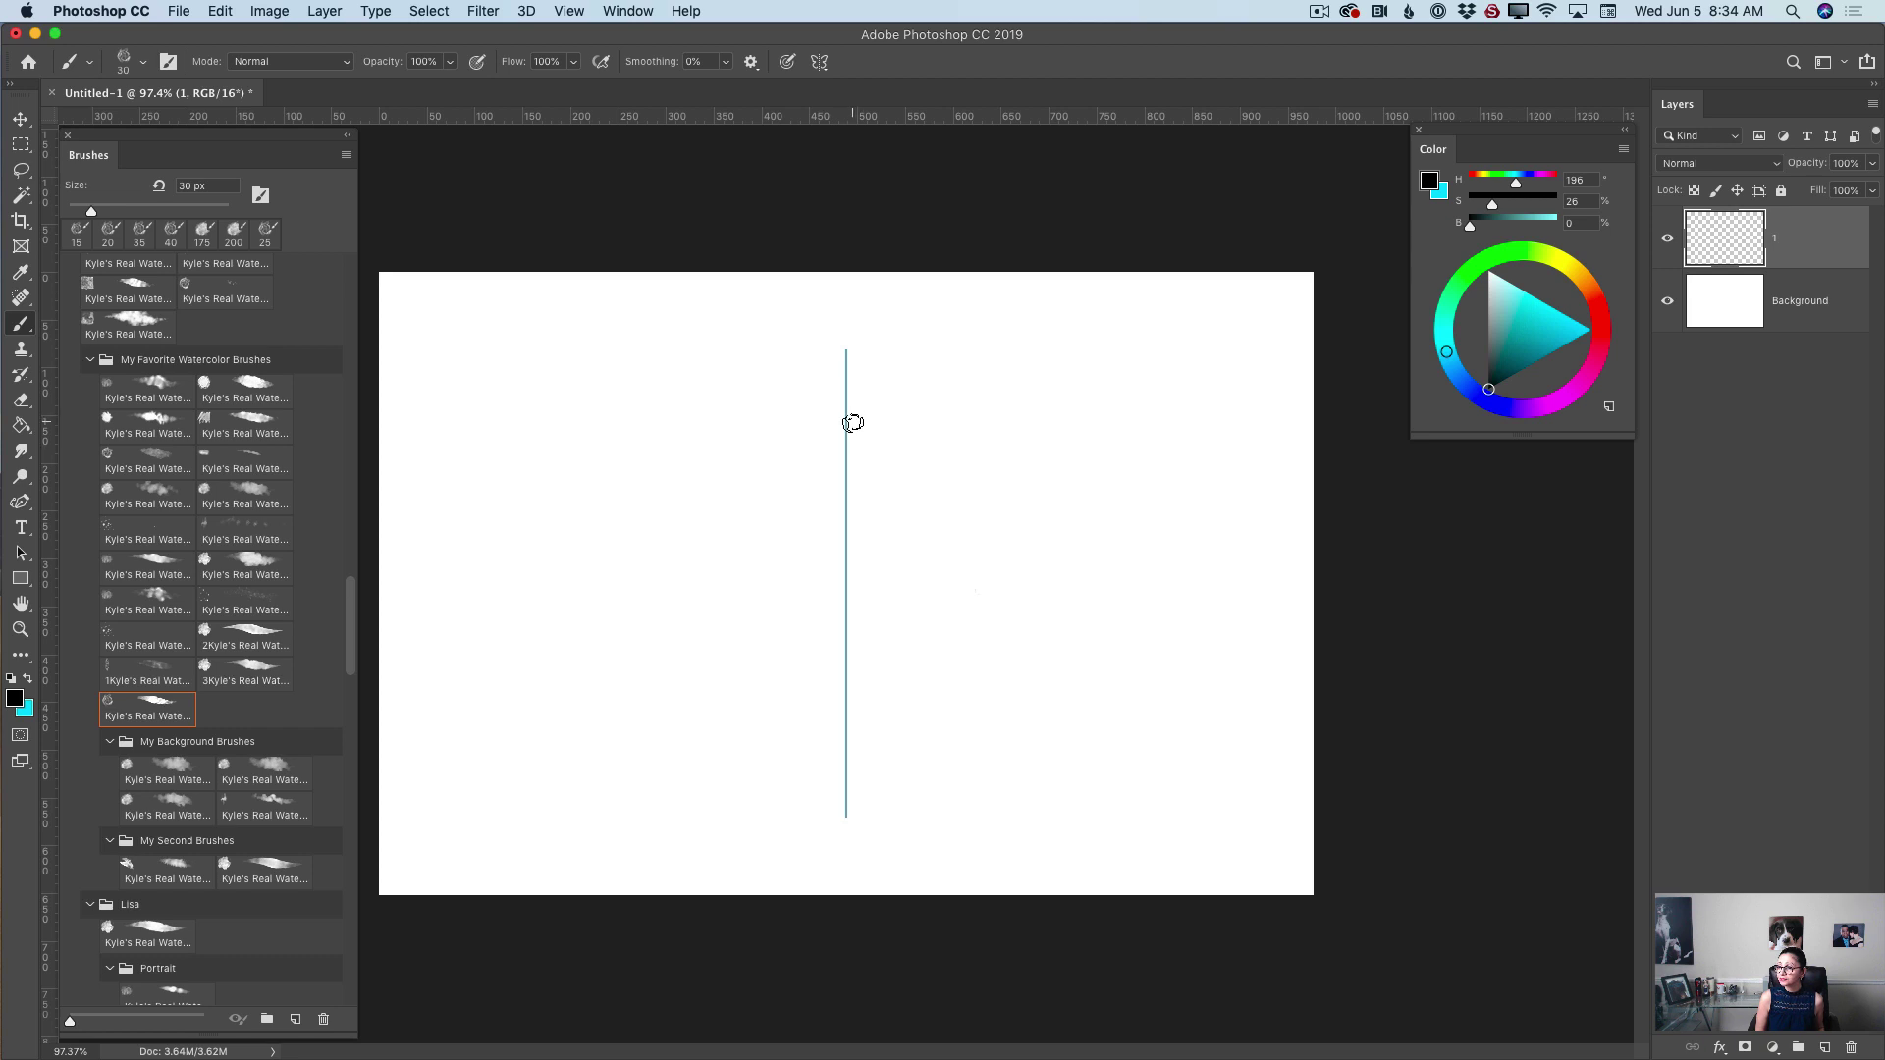
{"action": "mouse_move", "coordinate": [849, 418]}
{"action": "left_mouse_down"}
{"action": "mouse_move", "coordinate": [850, 474]}
{"action": "mouse_move", "coordinate": [849, 428]}
{"action": "mouse_move", "coordinate": [853, 772]}
{"action": "left_mouse_up"}
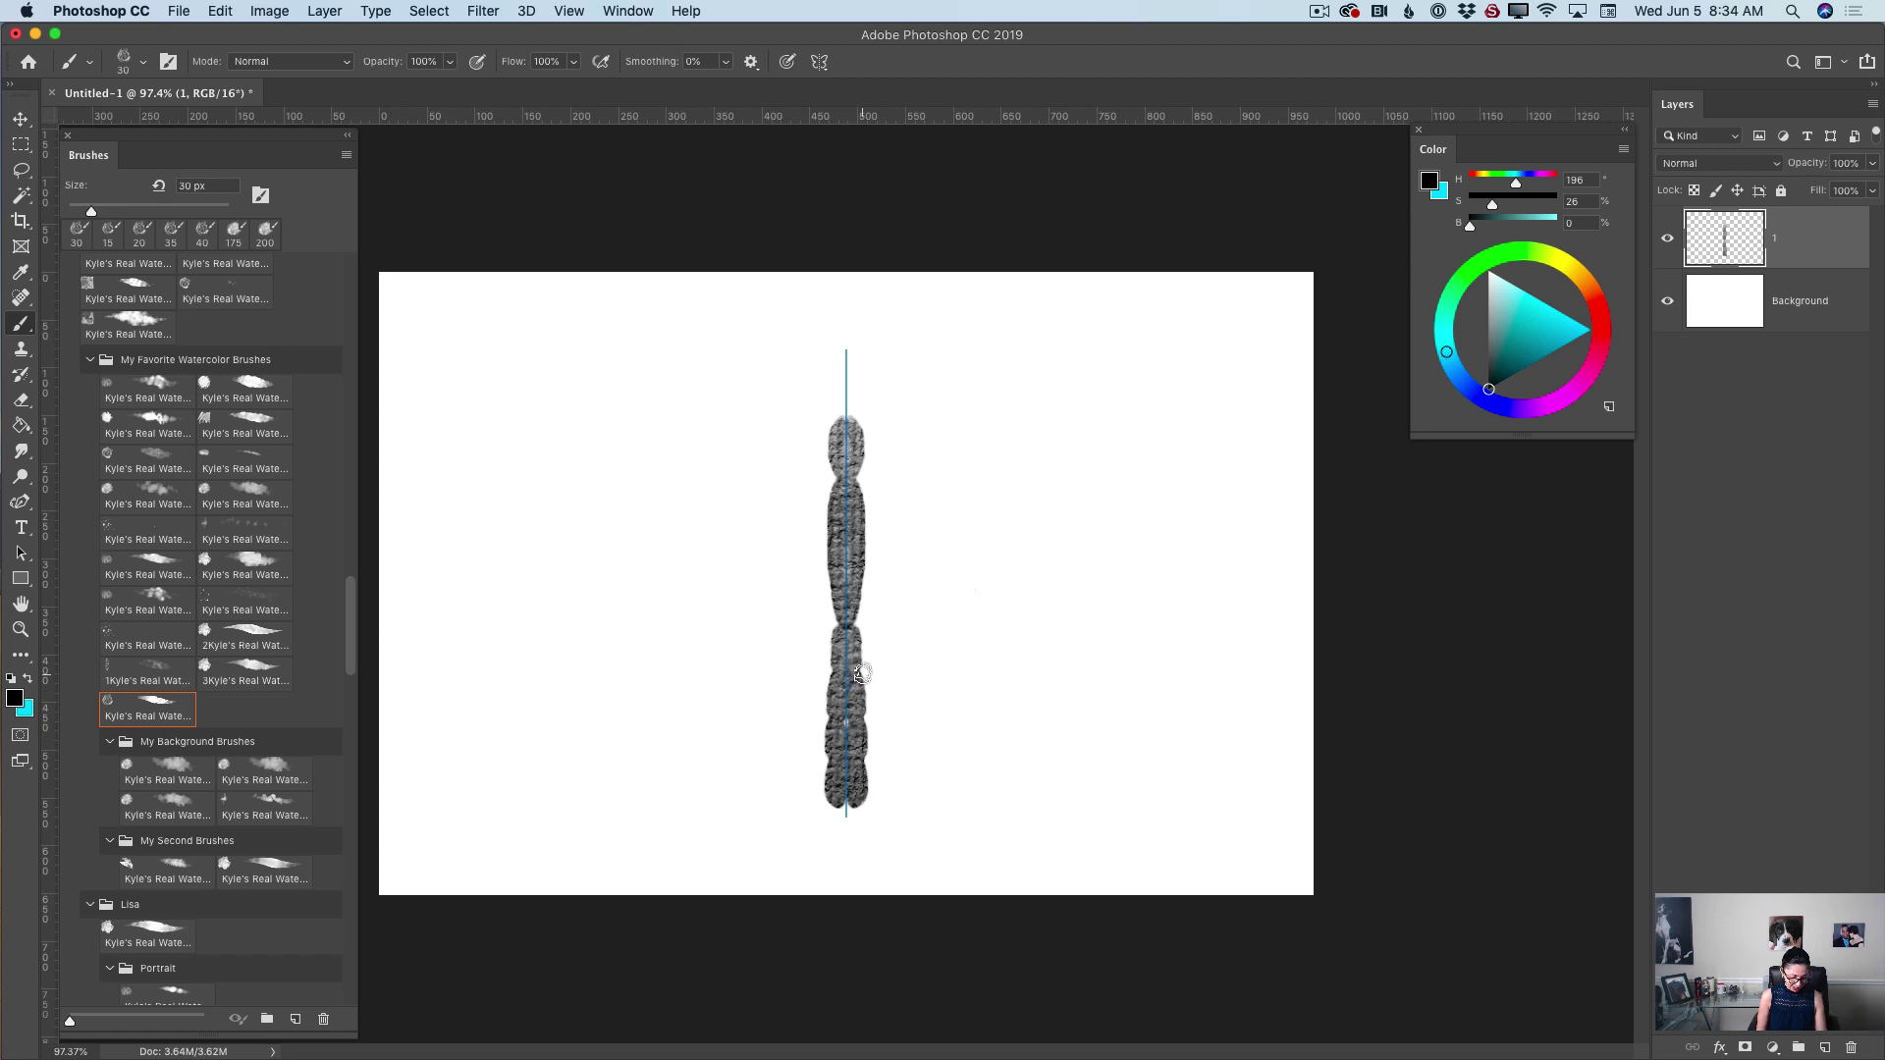
- Reduce the brush to 25 px and outline the scalloped upper wings and rounded lower wings from the body outward
{"action": "key", "text": "bracketleft"}
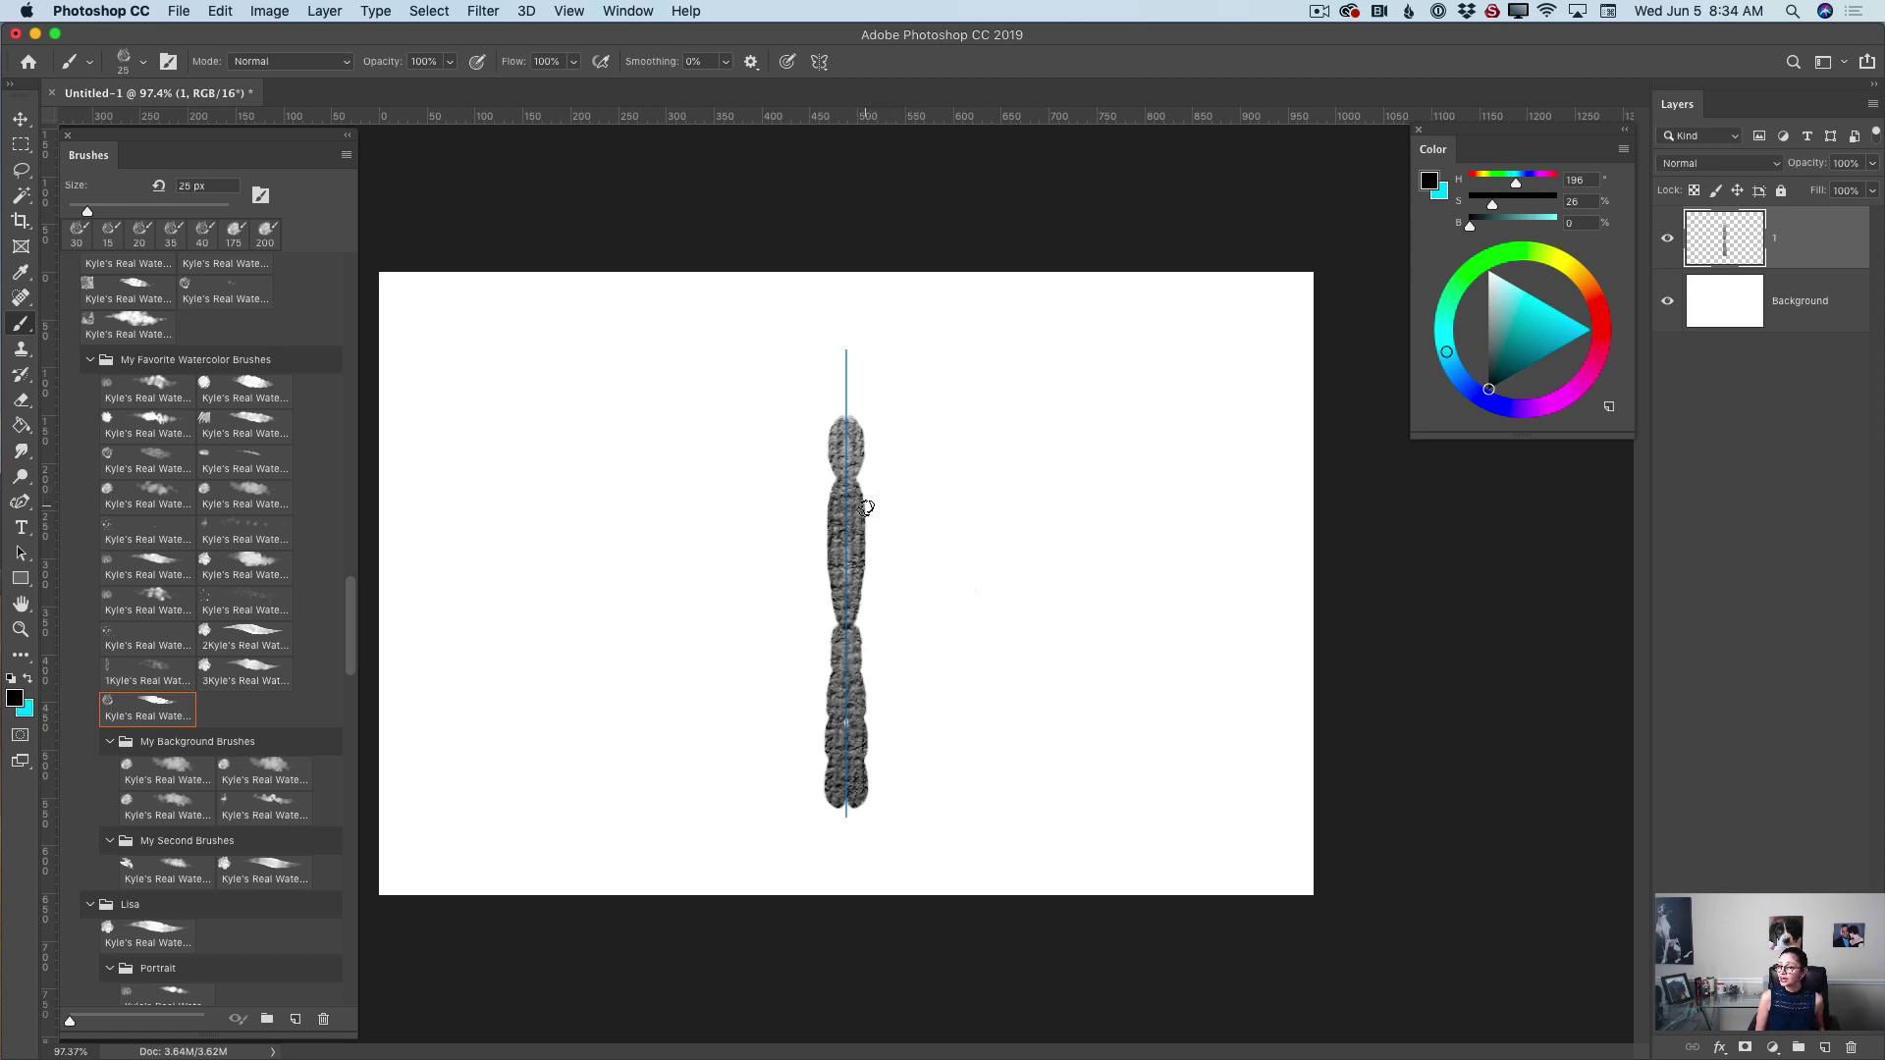
{"action": "mouse_move", "coordinate": [866, 507]}
{"action": "left_mouse_down"}
{"action": "mouse_move", "coordinate": [929, 418]}
{"action": "mouse_move", "coordinate": [1028, 348]}
{"action": "mouse_move", "coordinate": [1148, 316]}
{"action": "mouse_move", "coordinate": [1242, 325]}
{"action": "mouse_move", "coordinate": [1253, 390]}
{"action": "mouse_move", "coordinate": [1226, 428]}
{"action": "mouse_move", "coordinate": [1249, 472]}
{"action": "mouse_move", "coordinate": [1219, 587]}
{"action": "left_mouse_up"}
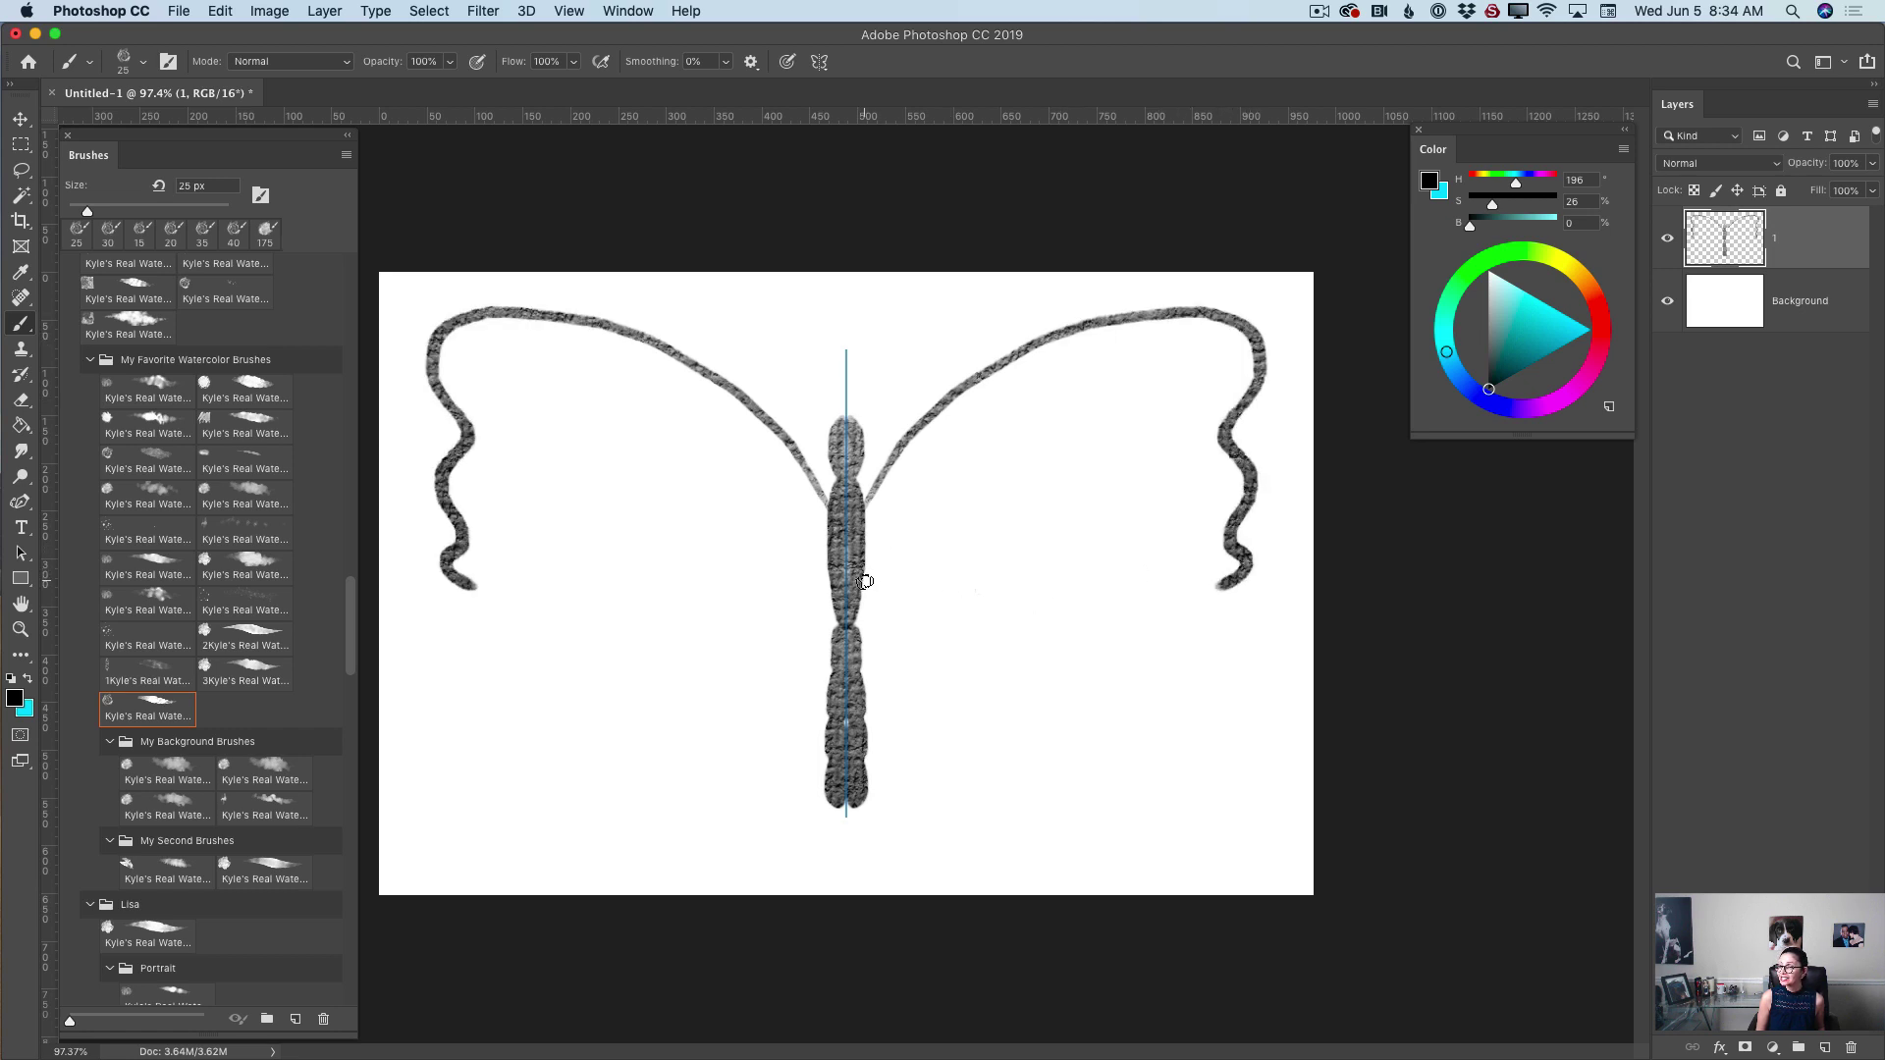
{"action": "mouse_move", "coordinate": [865, 582]}
{"action": "left_mouse_down"}
{"action": "mouse_move", "coordinate": [914, 586]}
{"action": "mouse_move", "coordinate": [1011, 681]}
{"action": "mouse_move", "coordinate": [1195, 656]}
{"action": "mouse_move", "coordinate": [1222, 599]}
{"action": "left_mouse_up"}
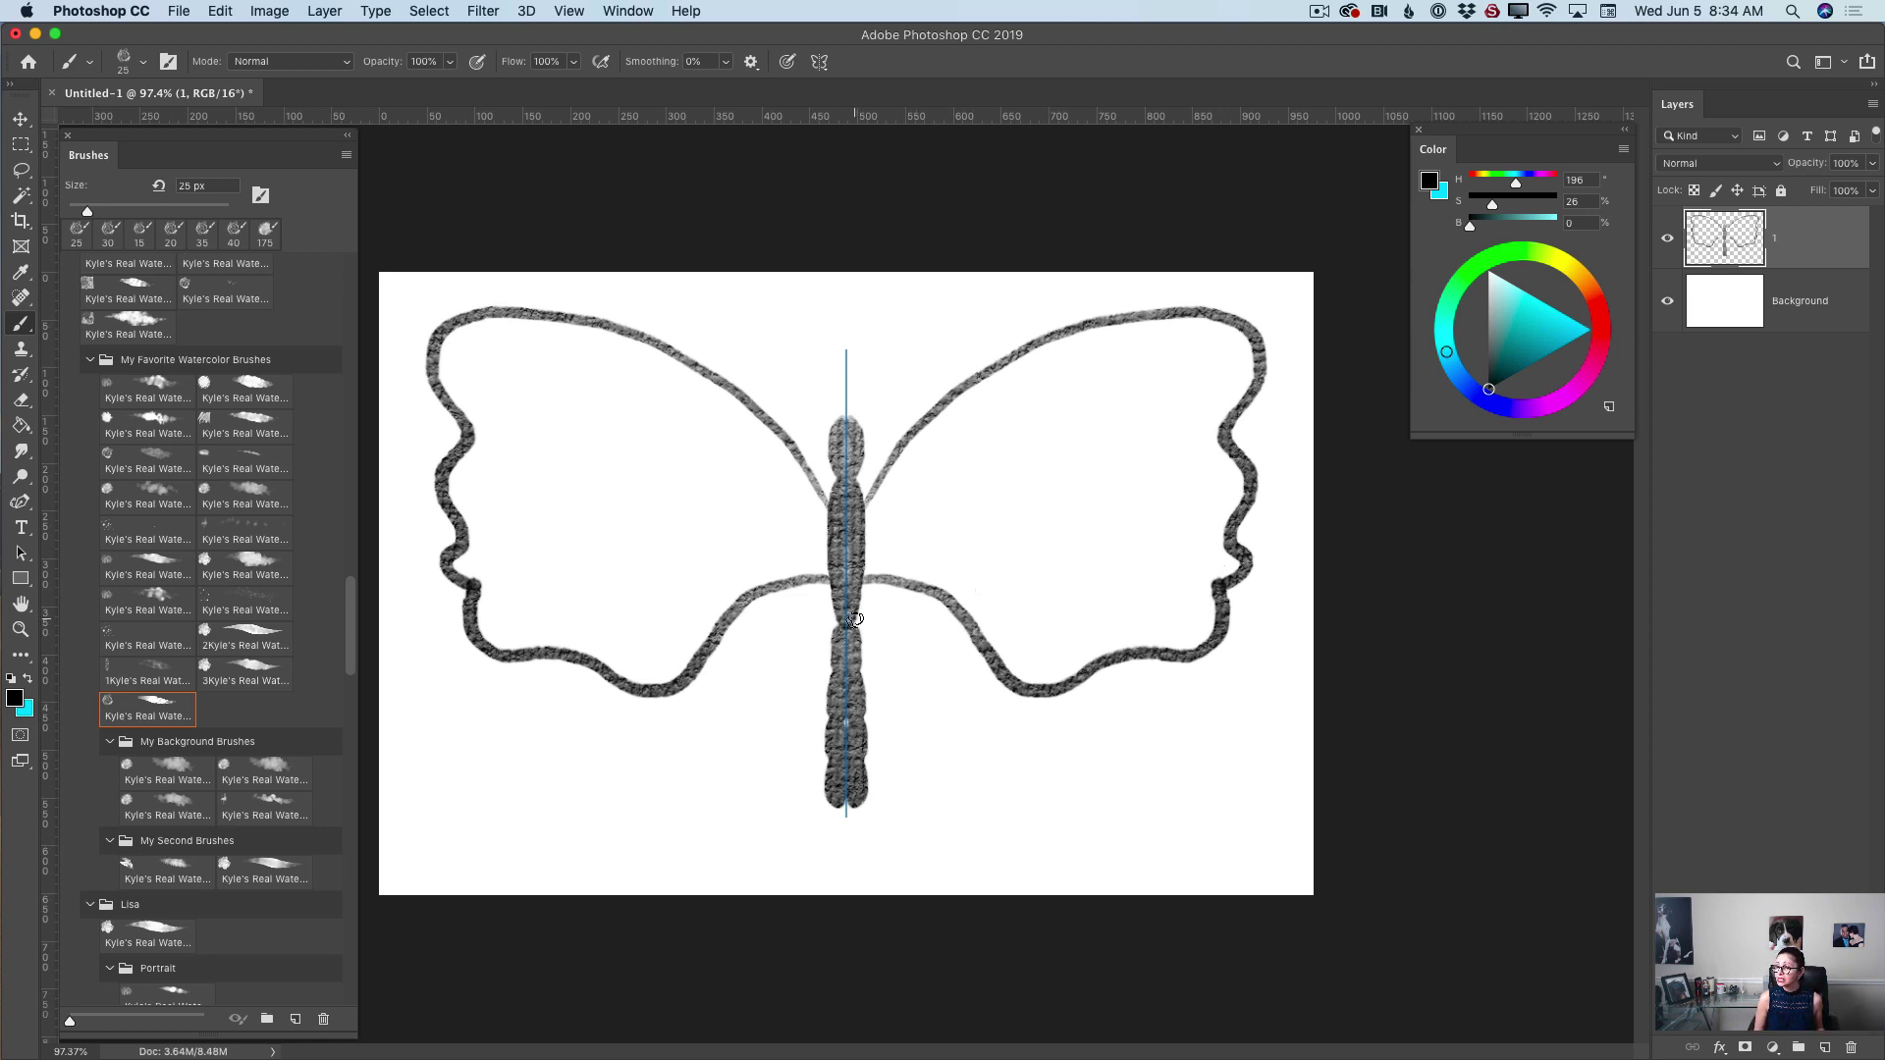
{"action": "mouse_move", "coordinate": [852, 620]}
{"action": "left_mouse_down"}
{"action": "mouse_move", "coordinate": [892, 656]}
{"action": "mouse_move", "coordinate": [915, 835]}
{"action": "mouse_move", "coordinate": [1009, 844]}
{"action": "mouse_move", "coordinate": [1099, 792]}
{"action": "mouse_move", "coordinate": [1258, 787]}
{"action": "mouse_move", "coordinate": [1289, 736]}
{"action": "mouse_move", "coordinate": [1220, 636]}
{"action": "left_mouse_up"}
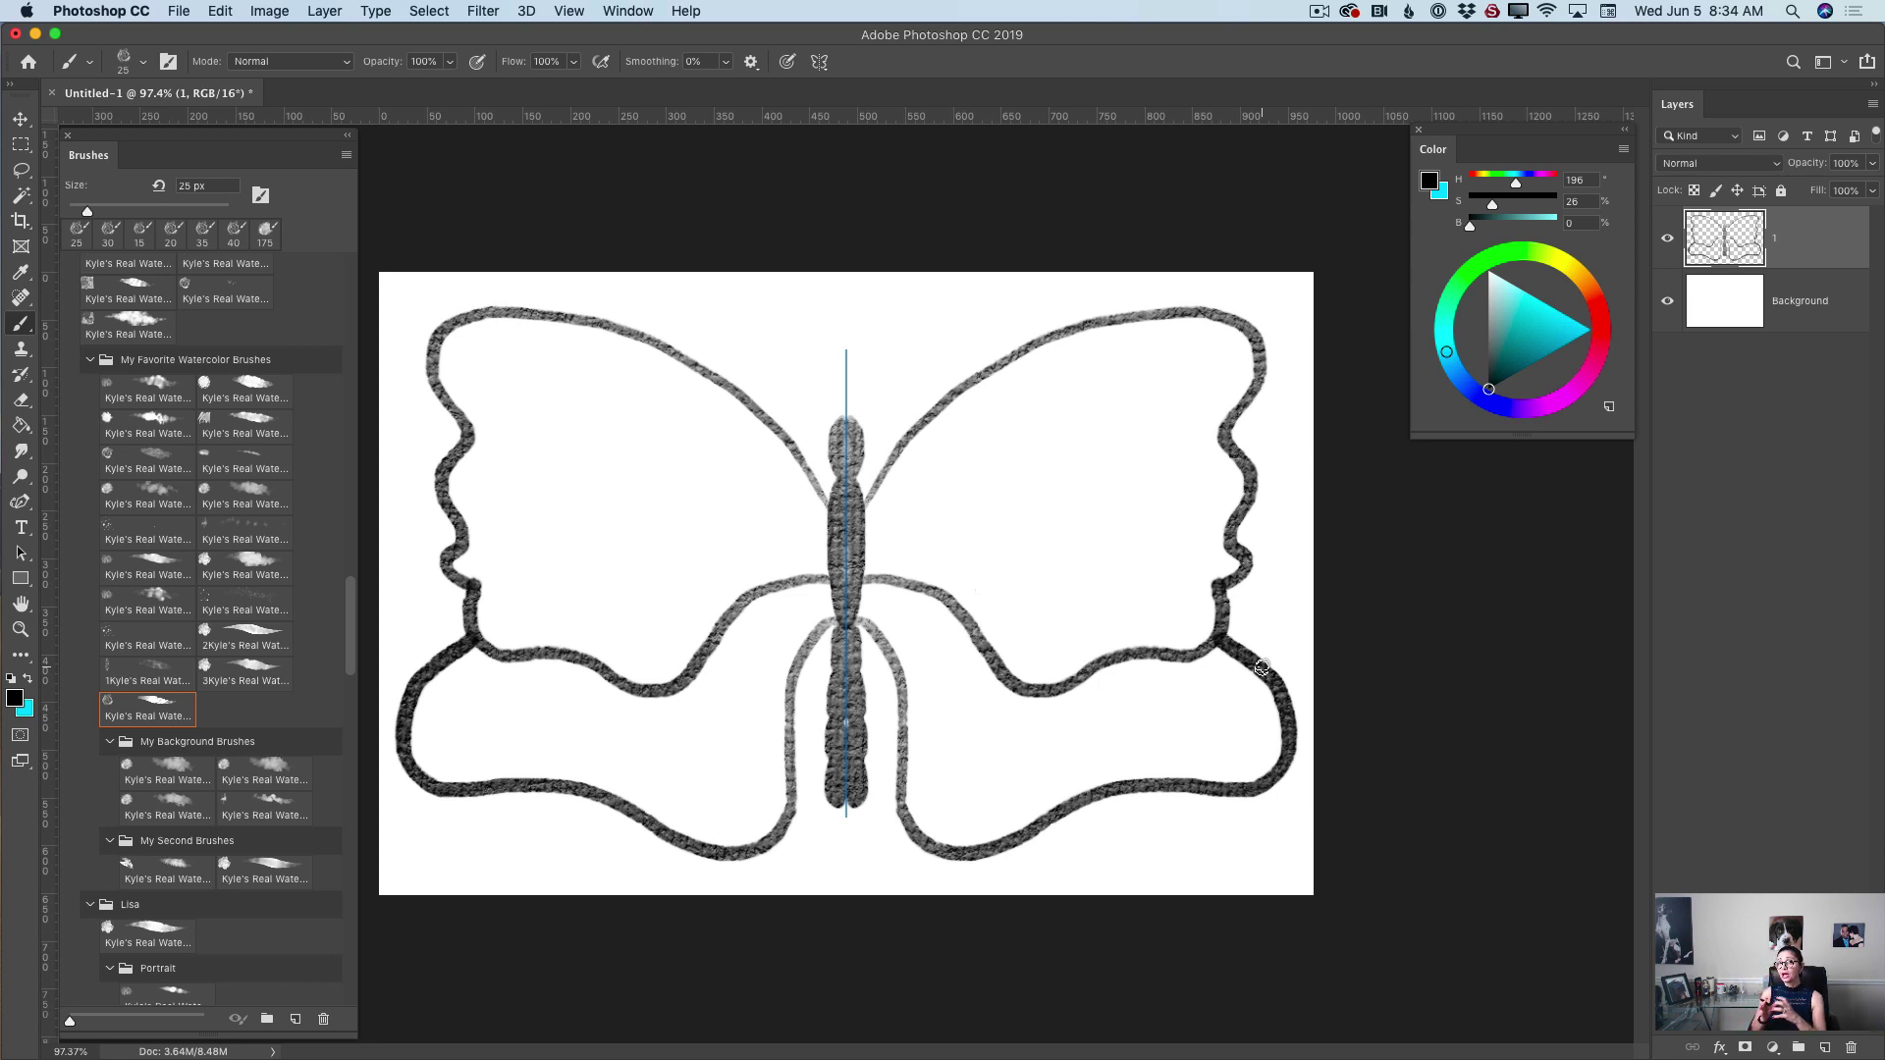
- Add a new layer above layer 1 and rename it colors
{"action": "left_click", "coordinate": [1822, 1048]}
{"action": "double_click", "coordinate": [1785, 239]}
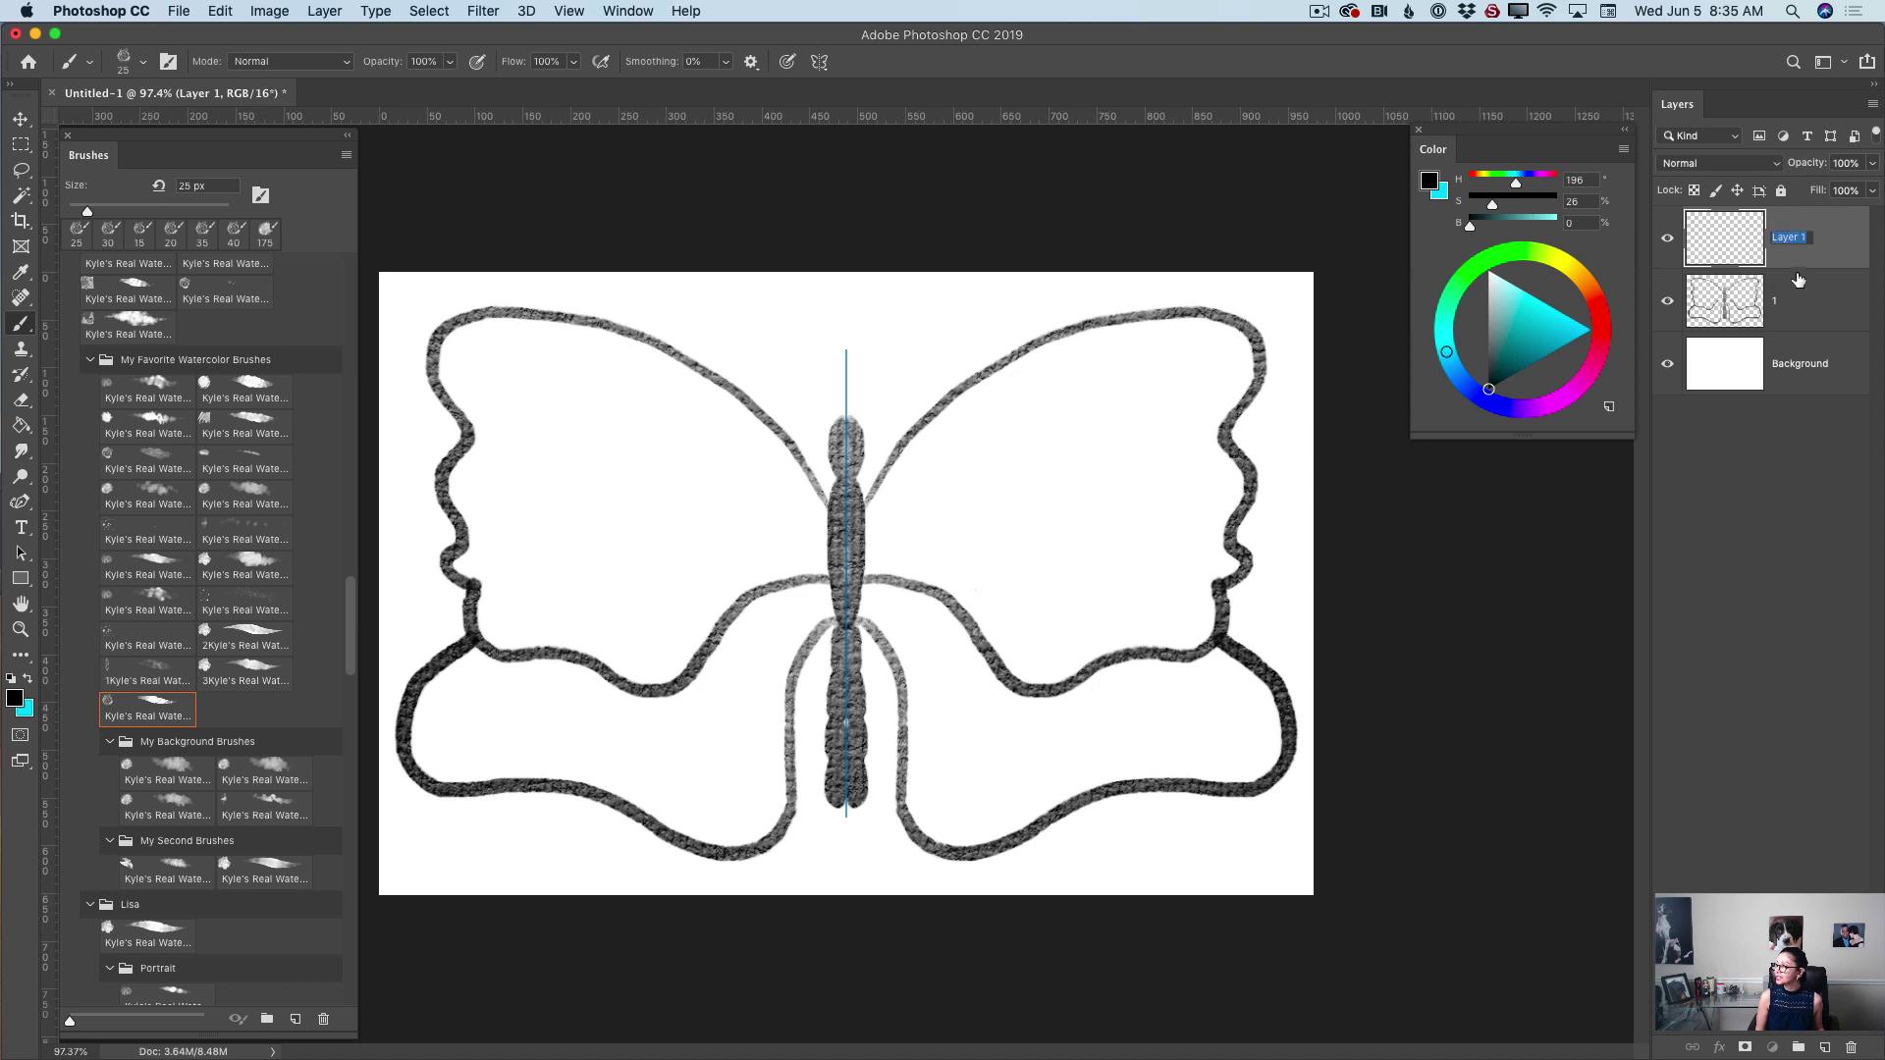
{"action": "type", "text": "color"}
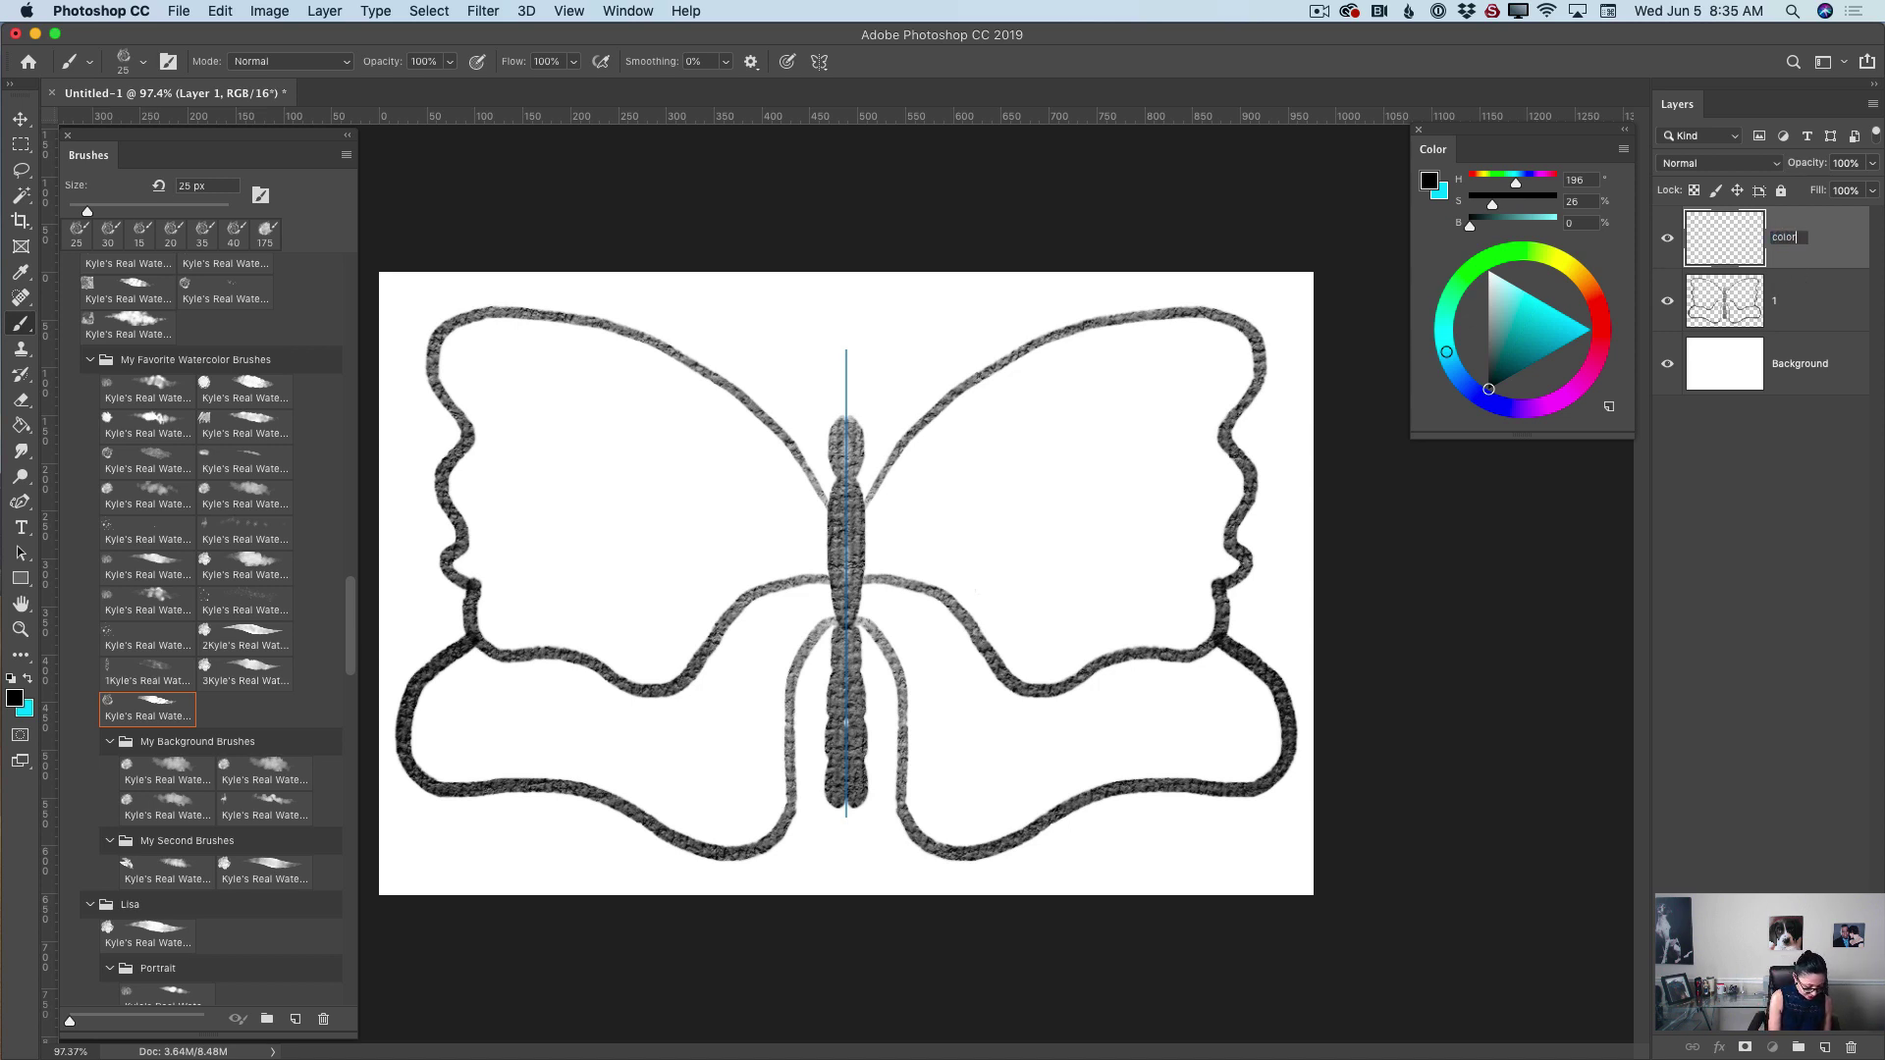
{"action": "type", "text": "s"}
{"action": "key", "text": "Return"}
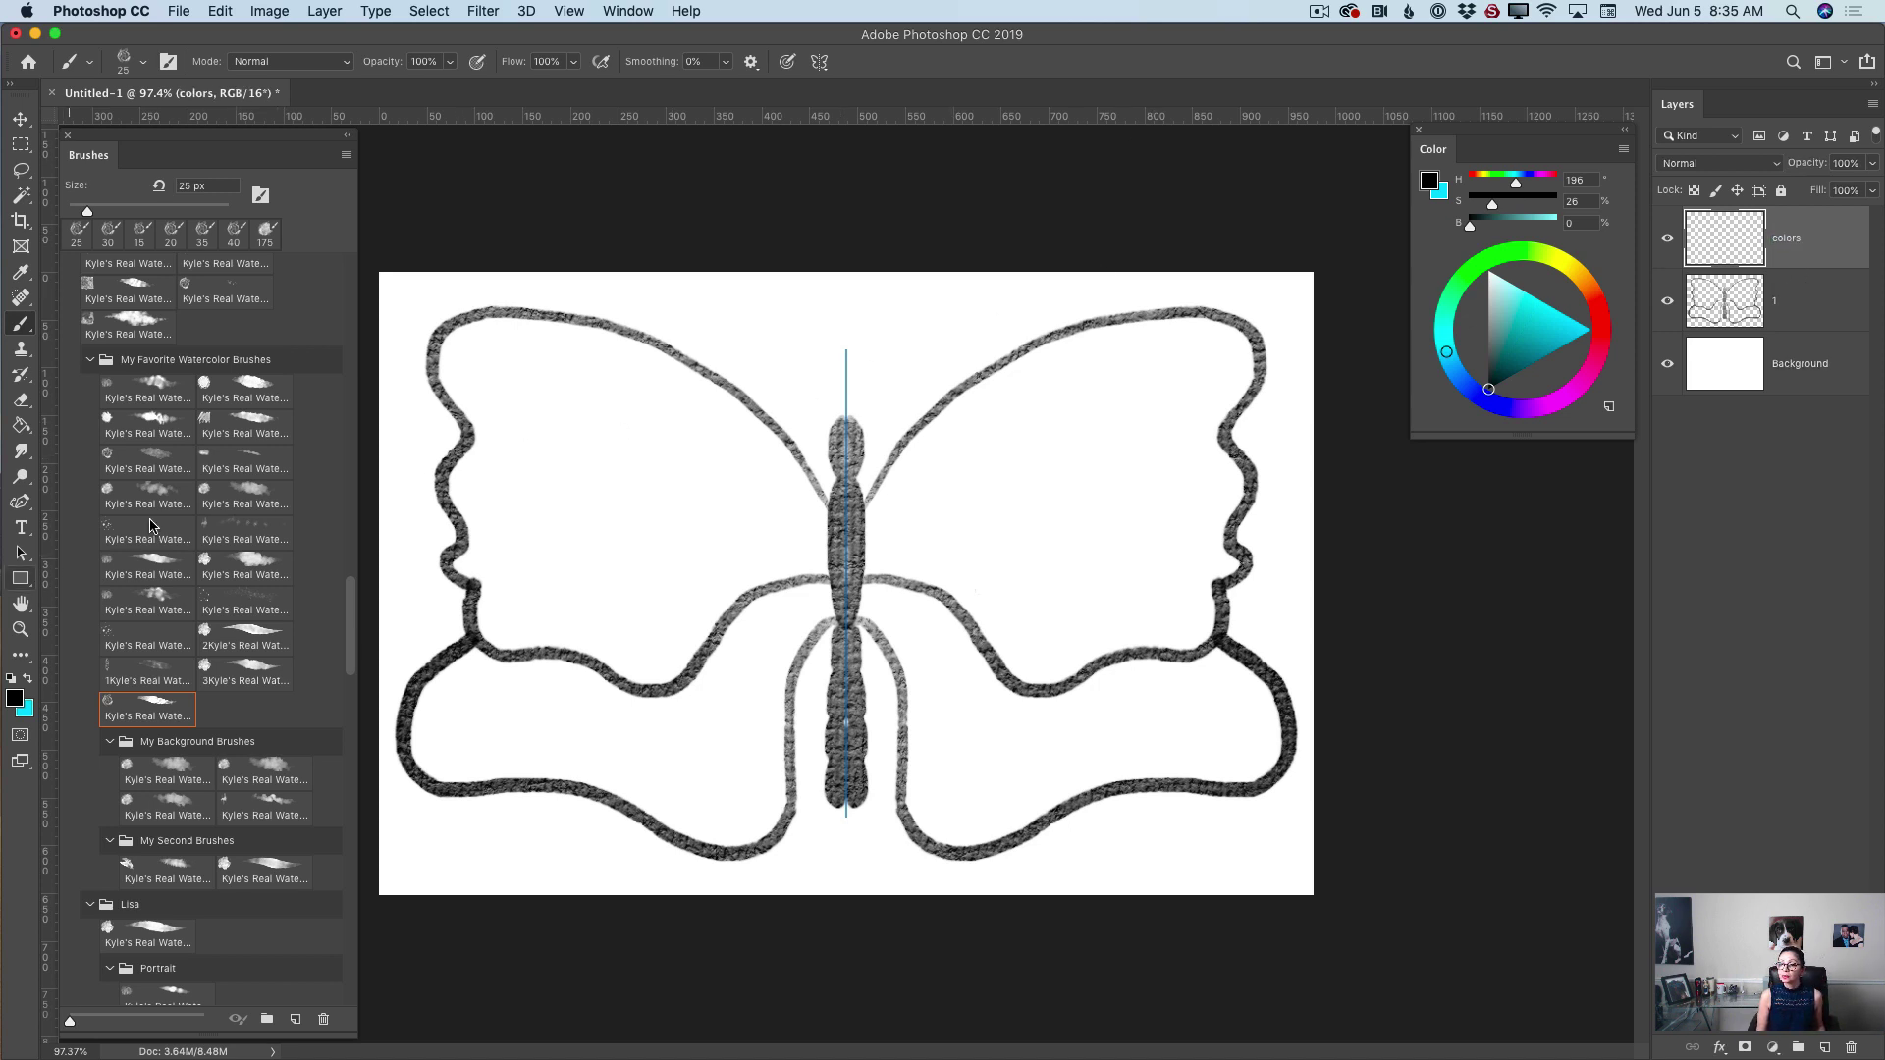
- With the soft 19% flow watercolor wash brush at 200 px, then 175 px, paint pinkish red over the inner wings
{"action": "left_click", "coordinate": [249, 491]}
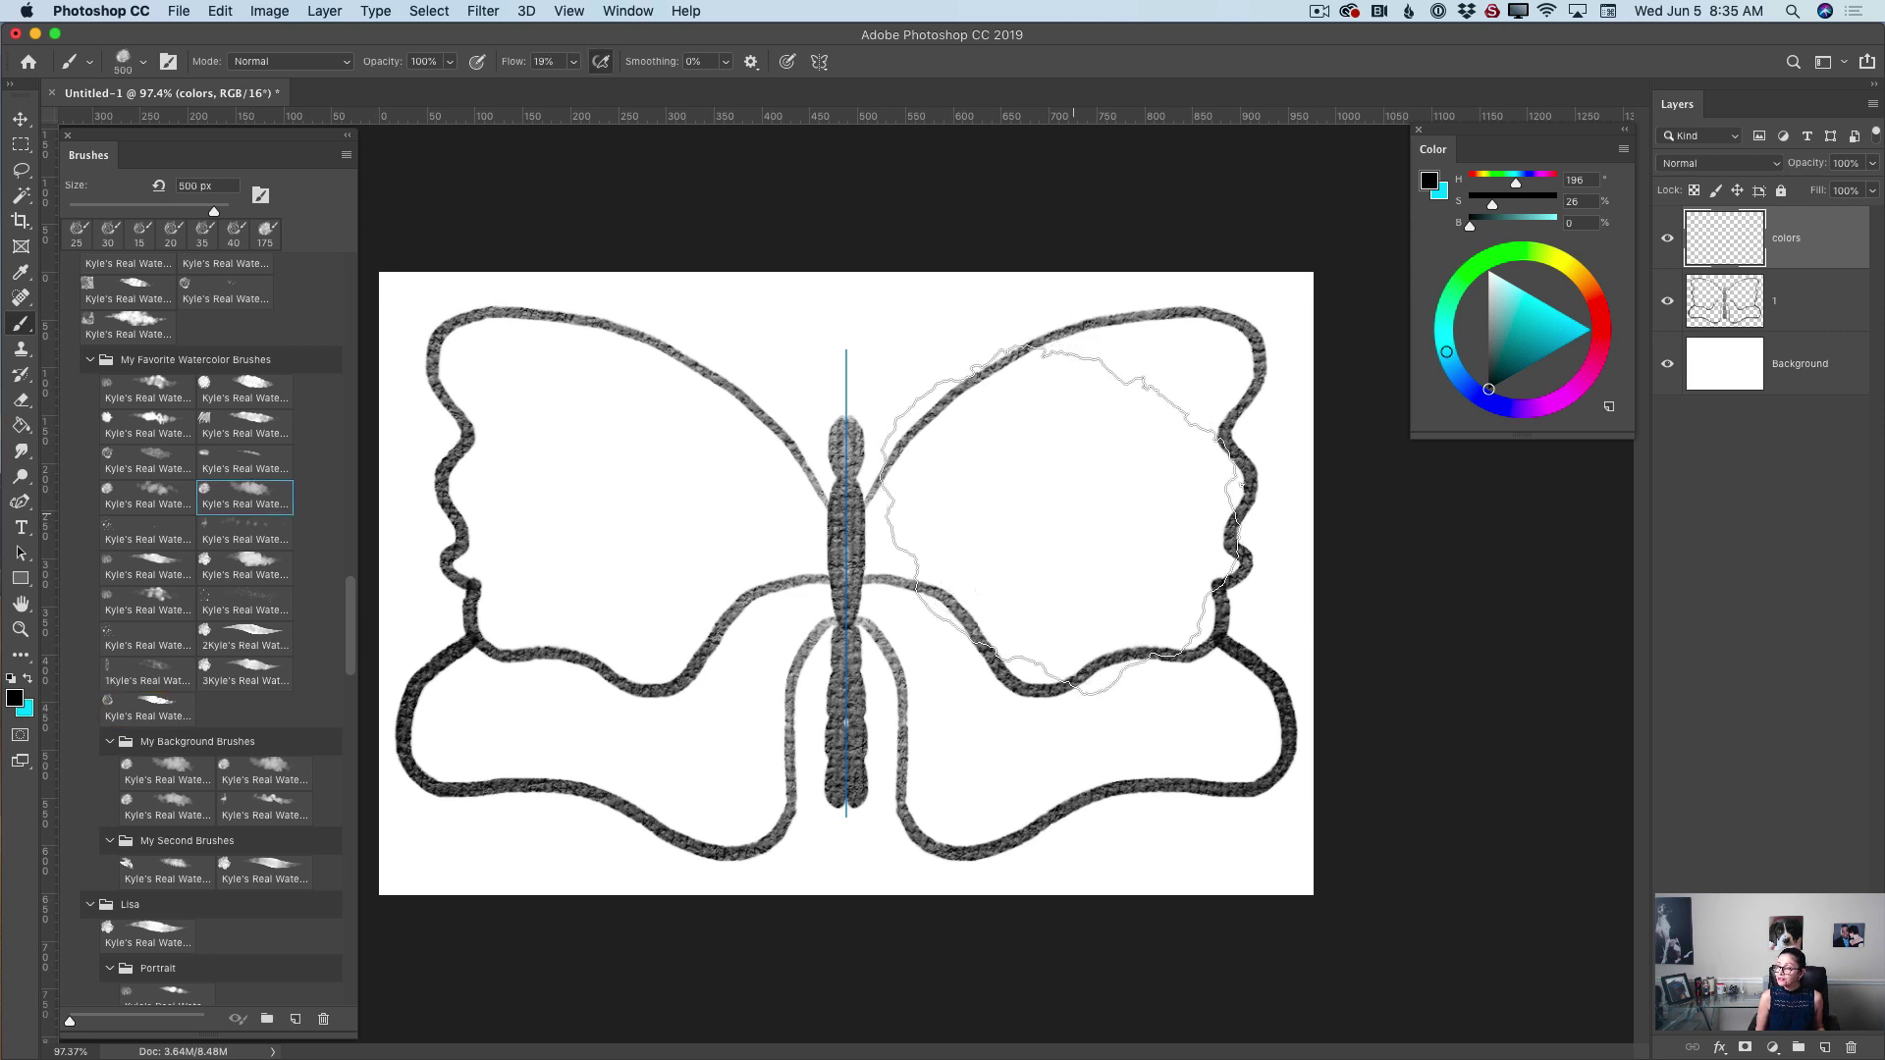
{"action": "key", "text": "bracketleft"}
{"action": "key", "text": "bracketleft"}
{"action": "key", "text": "bracketleft"}
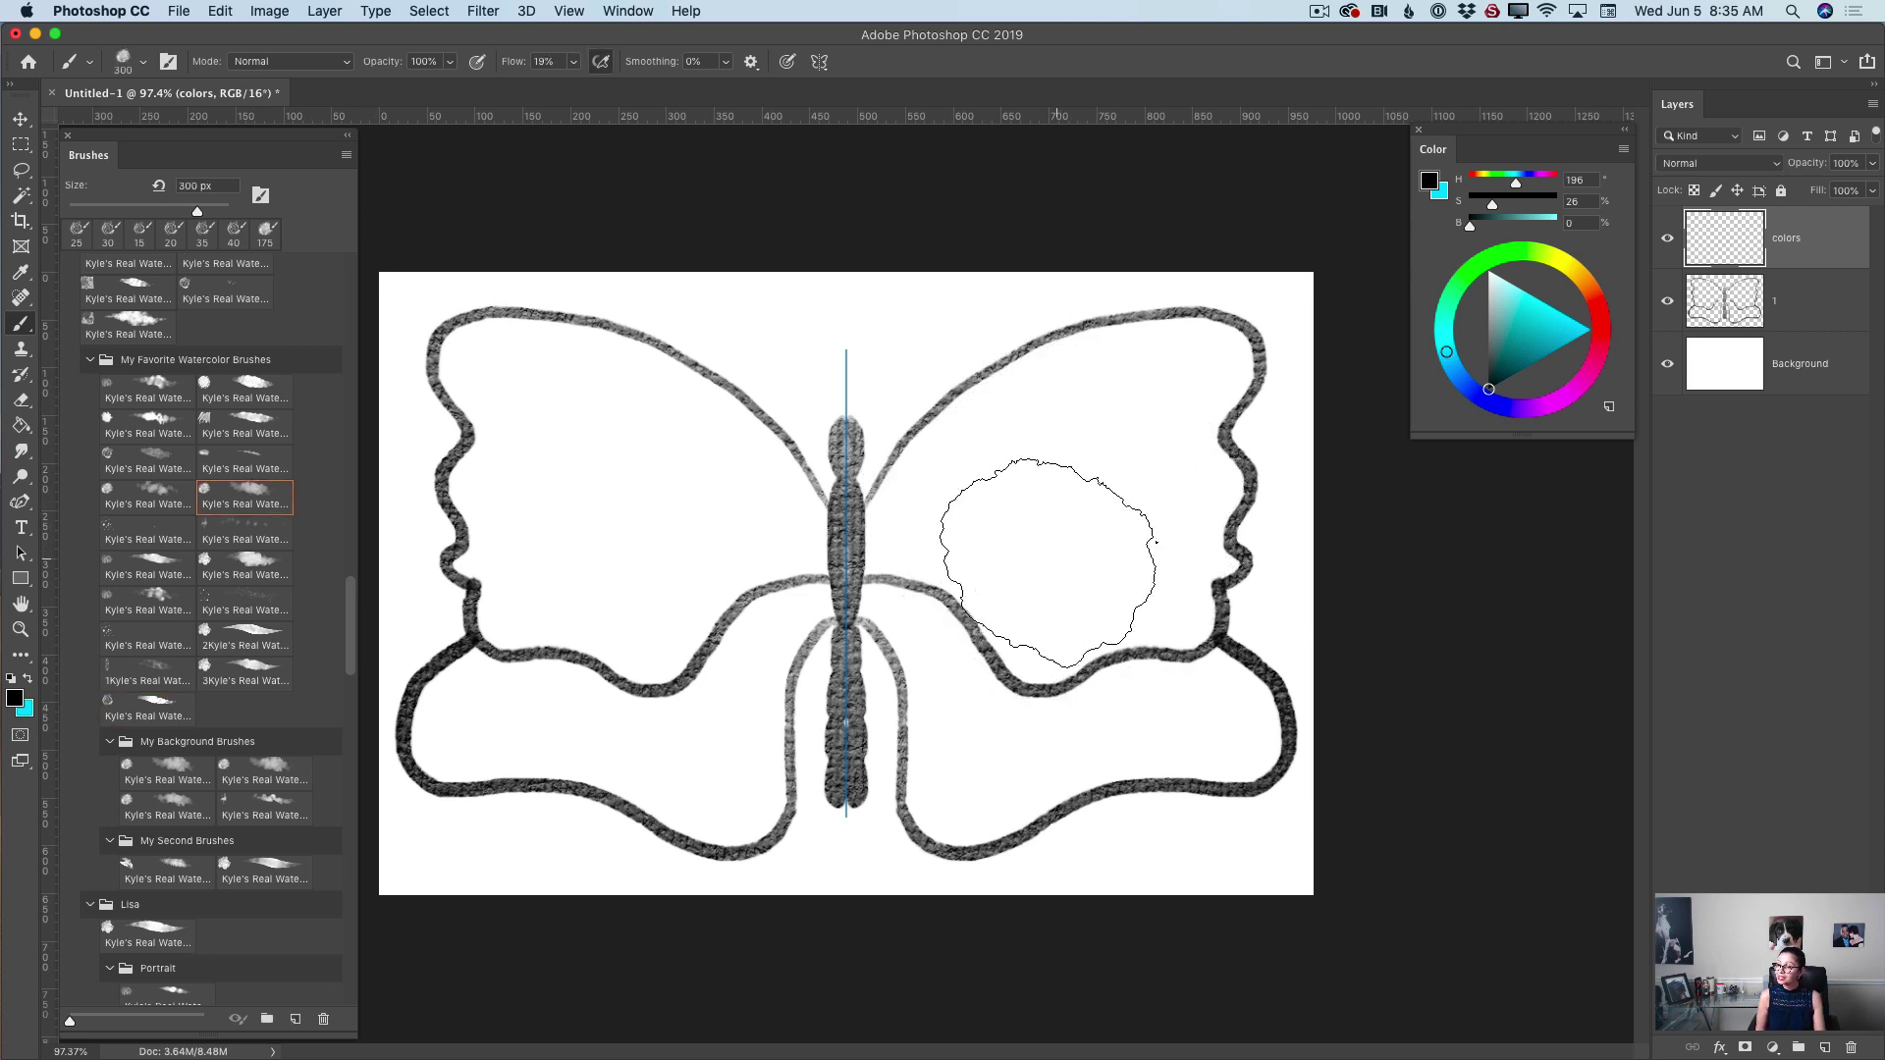
{"action": "key", "text": "bracketleft"}
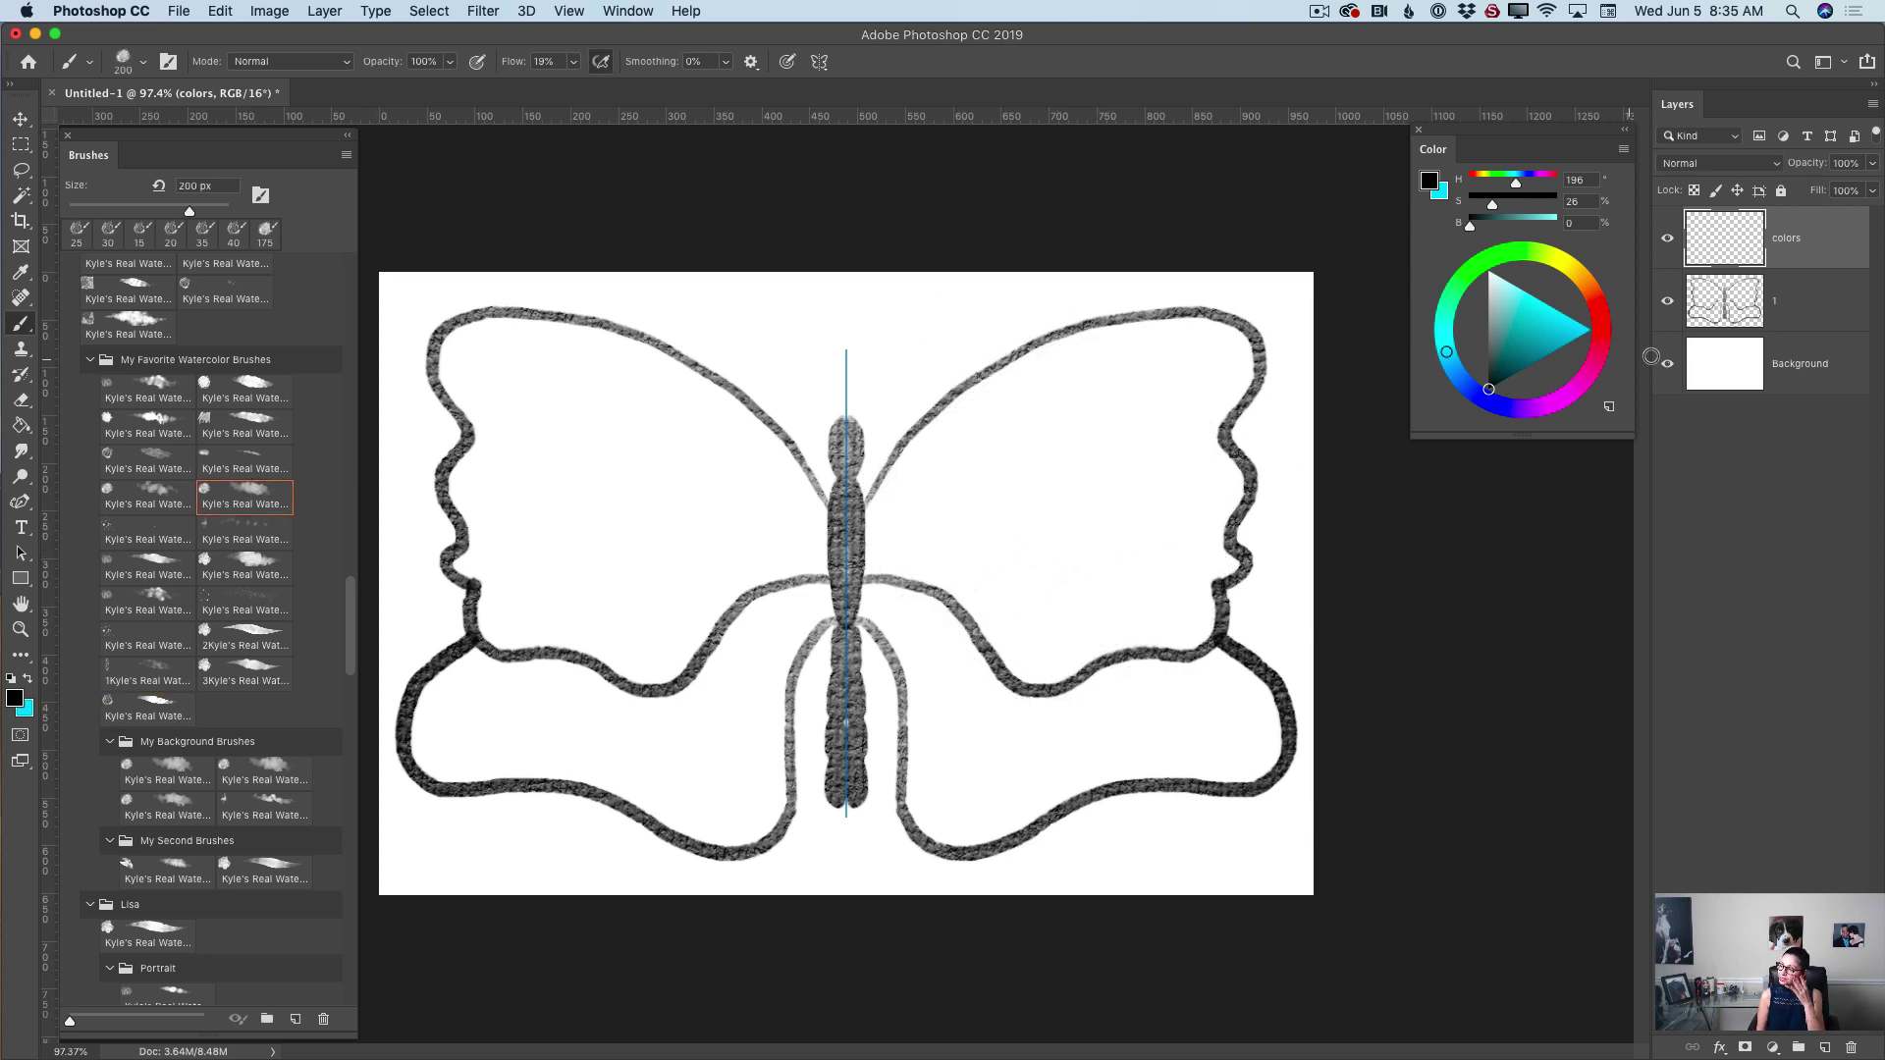
{"action": "left_click", "coordinate": [1601, 319]}
{"action": "left_click_drag", "start_coordinate": [1544, 335], "coordinate": [1571, 319]}
{"action": "mouse_move", "coordinate": [1070, 492]}
{"action": "left_mouse_down"}
{"action": "mouse_move", "coordinate": [1010, 568]}
{"action": "mouse_move", "coordinate": [1024, 579]}
{"action": "mouse_move", "coordinate": [1010, 527]}
{"action": "mouse_move", "coordinate": [982, 535]}
{"action": "mouse_move", "coordinate": [1031, 589]}
{"action": "mouse_move", "coordinate": [1011, 697]}
{"action": "mouse_move", "coordinate": [1022, 657]}
{"action": "mouse_move", "coordinate": [977, 602]}
{"action": "mouse_move", "coordinate": [981, 737]}
{"action": "mouse_move", "coordinate": [982, 628]}
{"action": "mouse_move", "coordinate": [928, 637]}
{"action": "mouse_move", "coordinate": [1085, 562]}
{"action": "mouse_move", "coordinate": [1052, 707]}
{"action": "mouse_move", "coordinate": [1107, 514]}
{"action": "mouse_move", "coordinate": [1086, 674]}
{"action": "mouse_move", "coordinate": [1158, 628]}
{"action": "left_mouse_up"}
{"action": "key", "text": "bracketleft"}
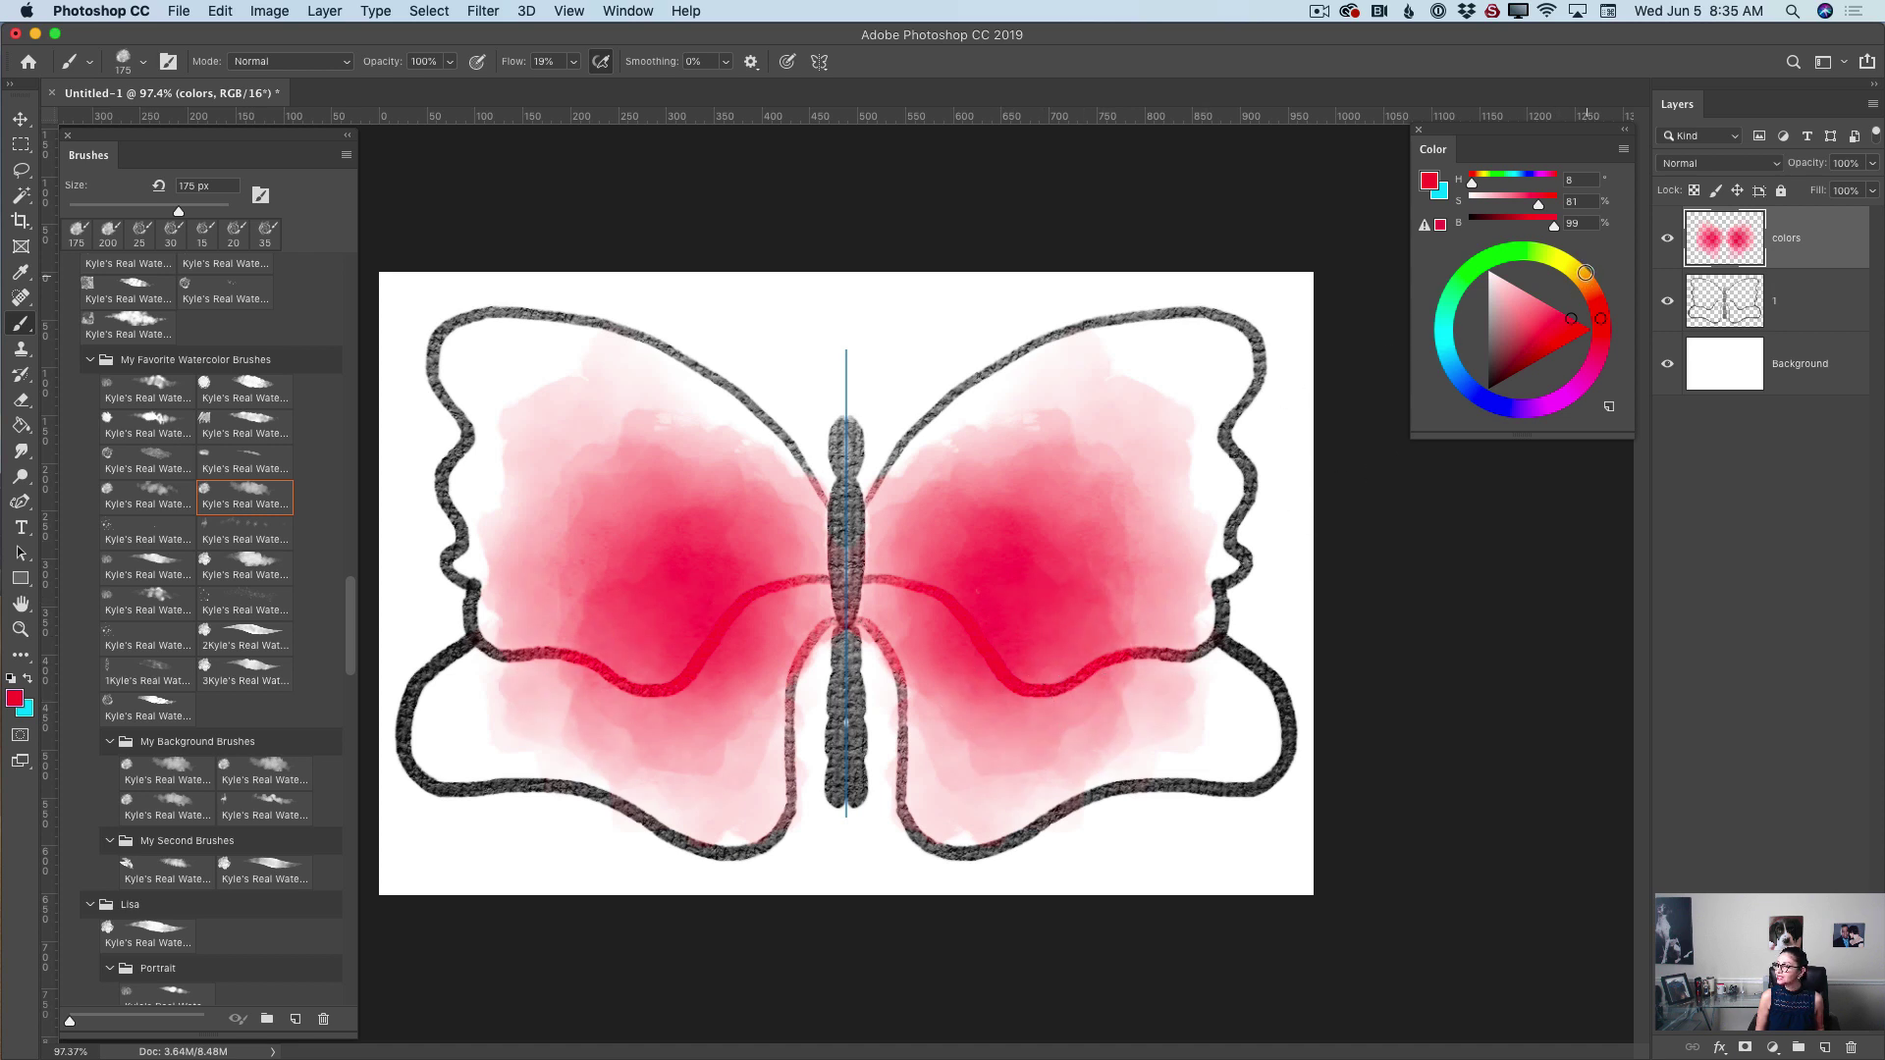
- Wash bright yellow over the lower wings and the bottom of the upper wings with the brush at 150 px
{"action": "left_click", "coordinate": [1569, 265]}
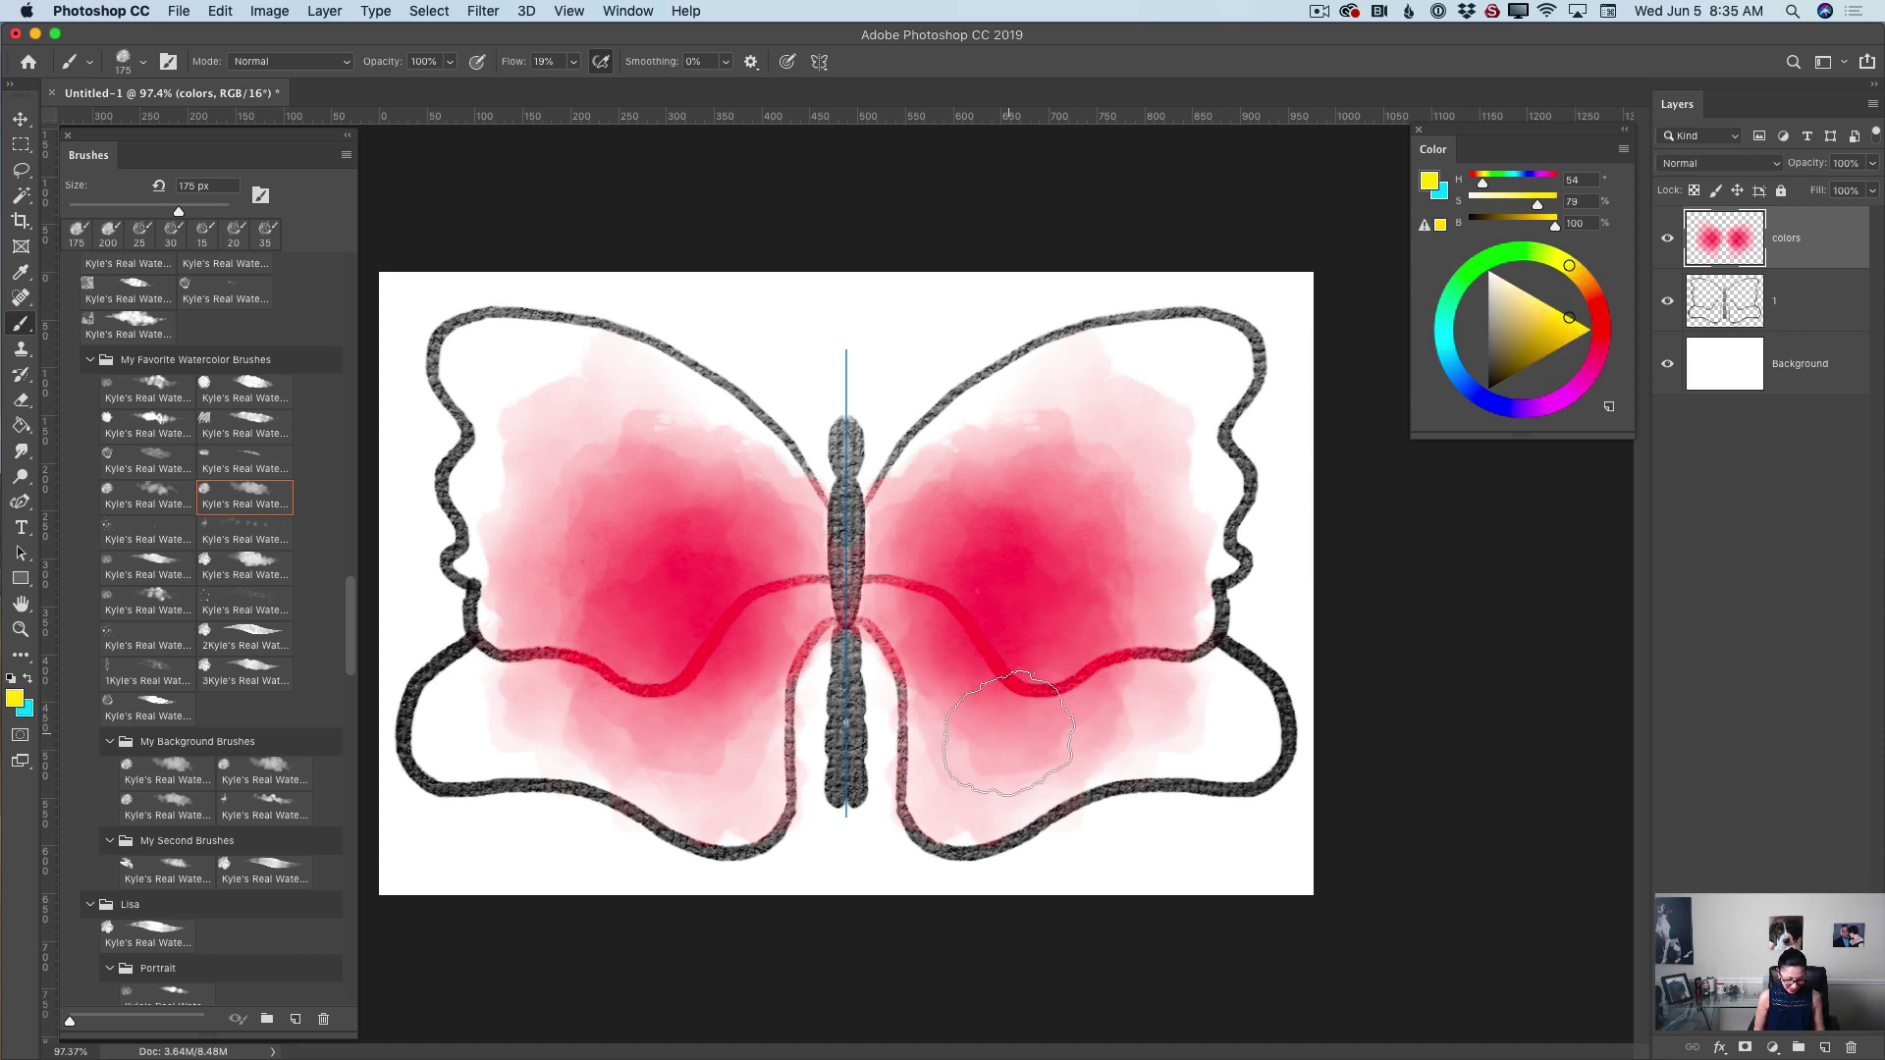
{"action": "key", "text": "bracketleft"}
{"action": "mouse_move", "coordinate": [993, 757]}
{"action": "left_mouse_down"}
{"action": "mouse_move", "coordinate": [1001, 703]}
{"action": "mouse_move", "coordinate": [977, 703]}
{"action": "mouse_move", "coordinate": [964, 787]}
{"action": "mouse_move", "coordinate": [1072, 712]}
{"action": "mouse_move", "coordinate": [1070, 668]}
{"action": "mouse_move", "coordinate": [1139, 602]}
{"action": "mouse_move", "coordinate": [1145, 676]}
{"action": "mouse_move", "coordinate": [1216, 713]}
{"action": "mouse_move", "coordinate": [1199, 733]}
{"action": "mouse_move", "coordinate": [949, 718]}
{"action": "mouse_move", "coordinate": [961, 784]}
{"action": "mouse_move", "coordinate": [1130, 756]}
{"action": "mouse_move", "coordinate": [1265, 673]}
{"action": "left_mouse_up"}
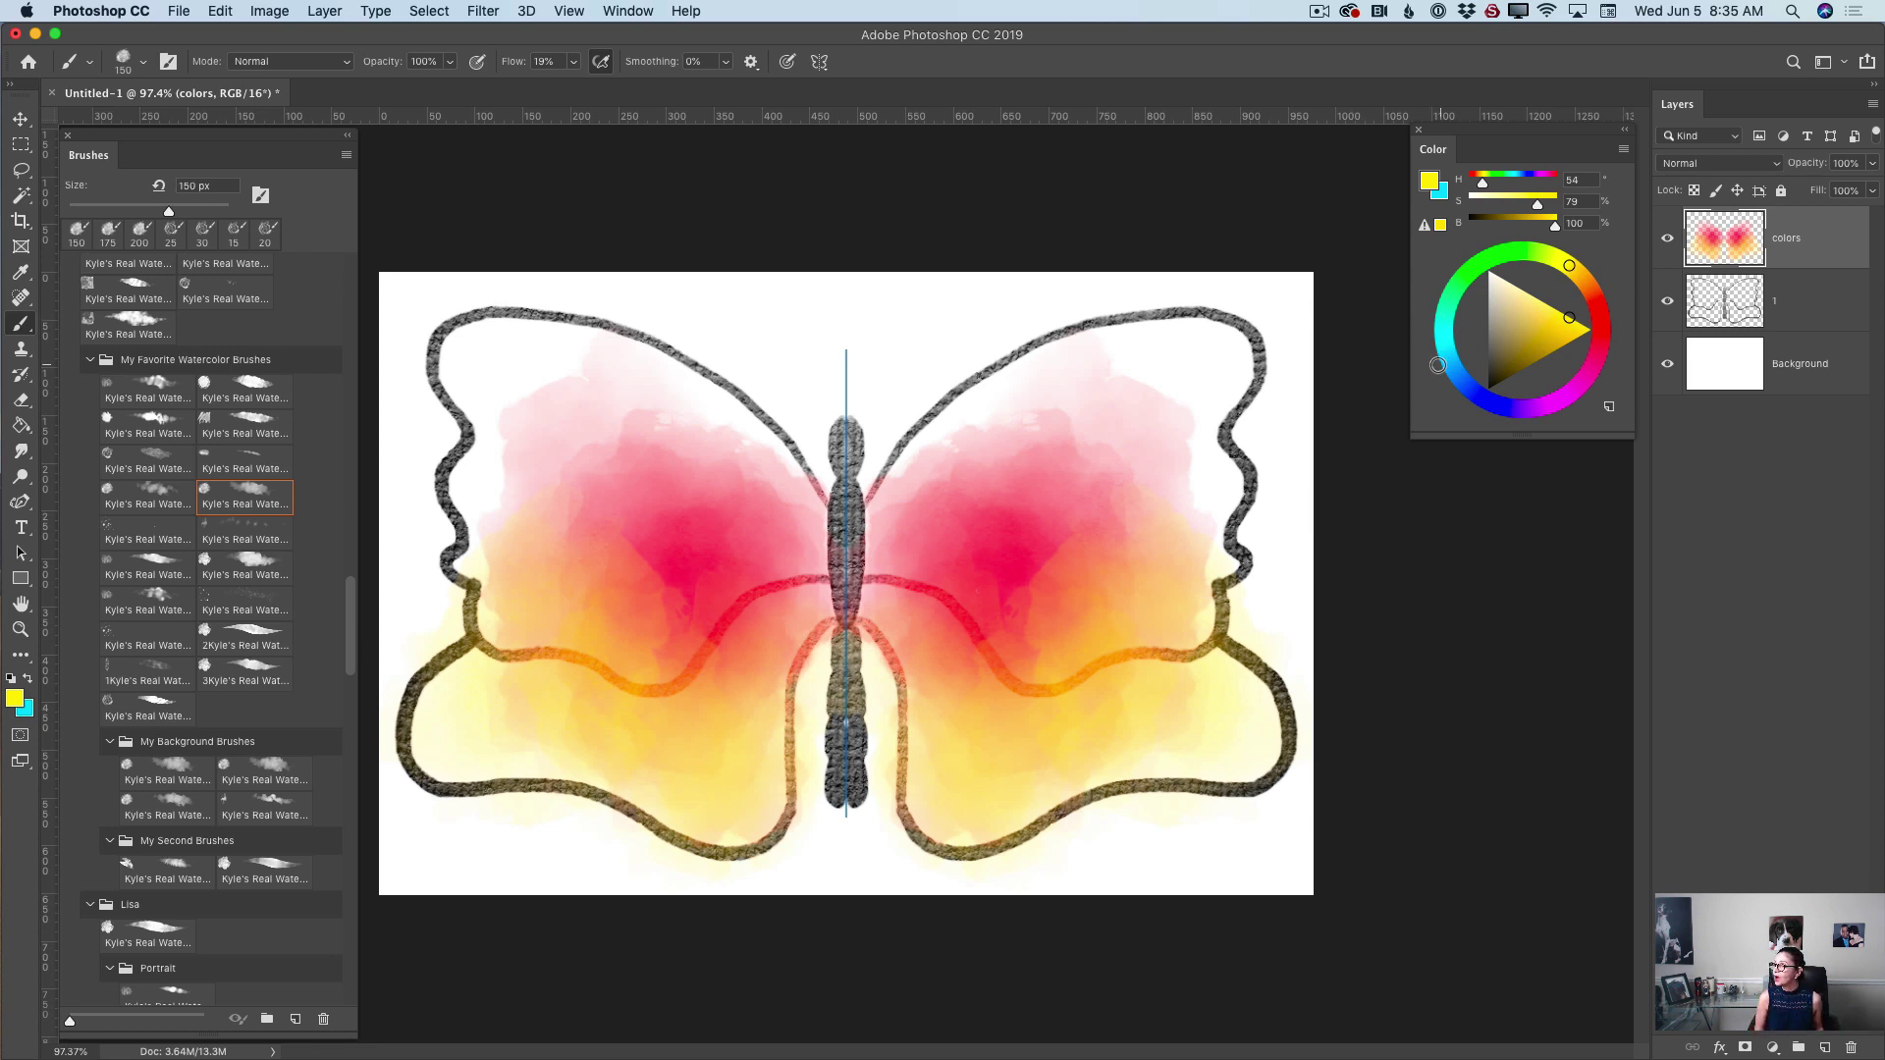
- Wash cyan (hue 198, saturation 60%) over the outer areas of the upper wings with the brush at 125 px
{"action": "left_click", "coordinate": [1448, 356]}
{"action": "left_click_drag", "start_coordinate": [1538, 312], "coordinate": [1511, 285]}
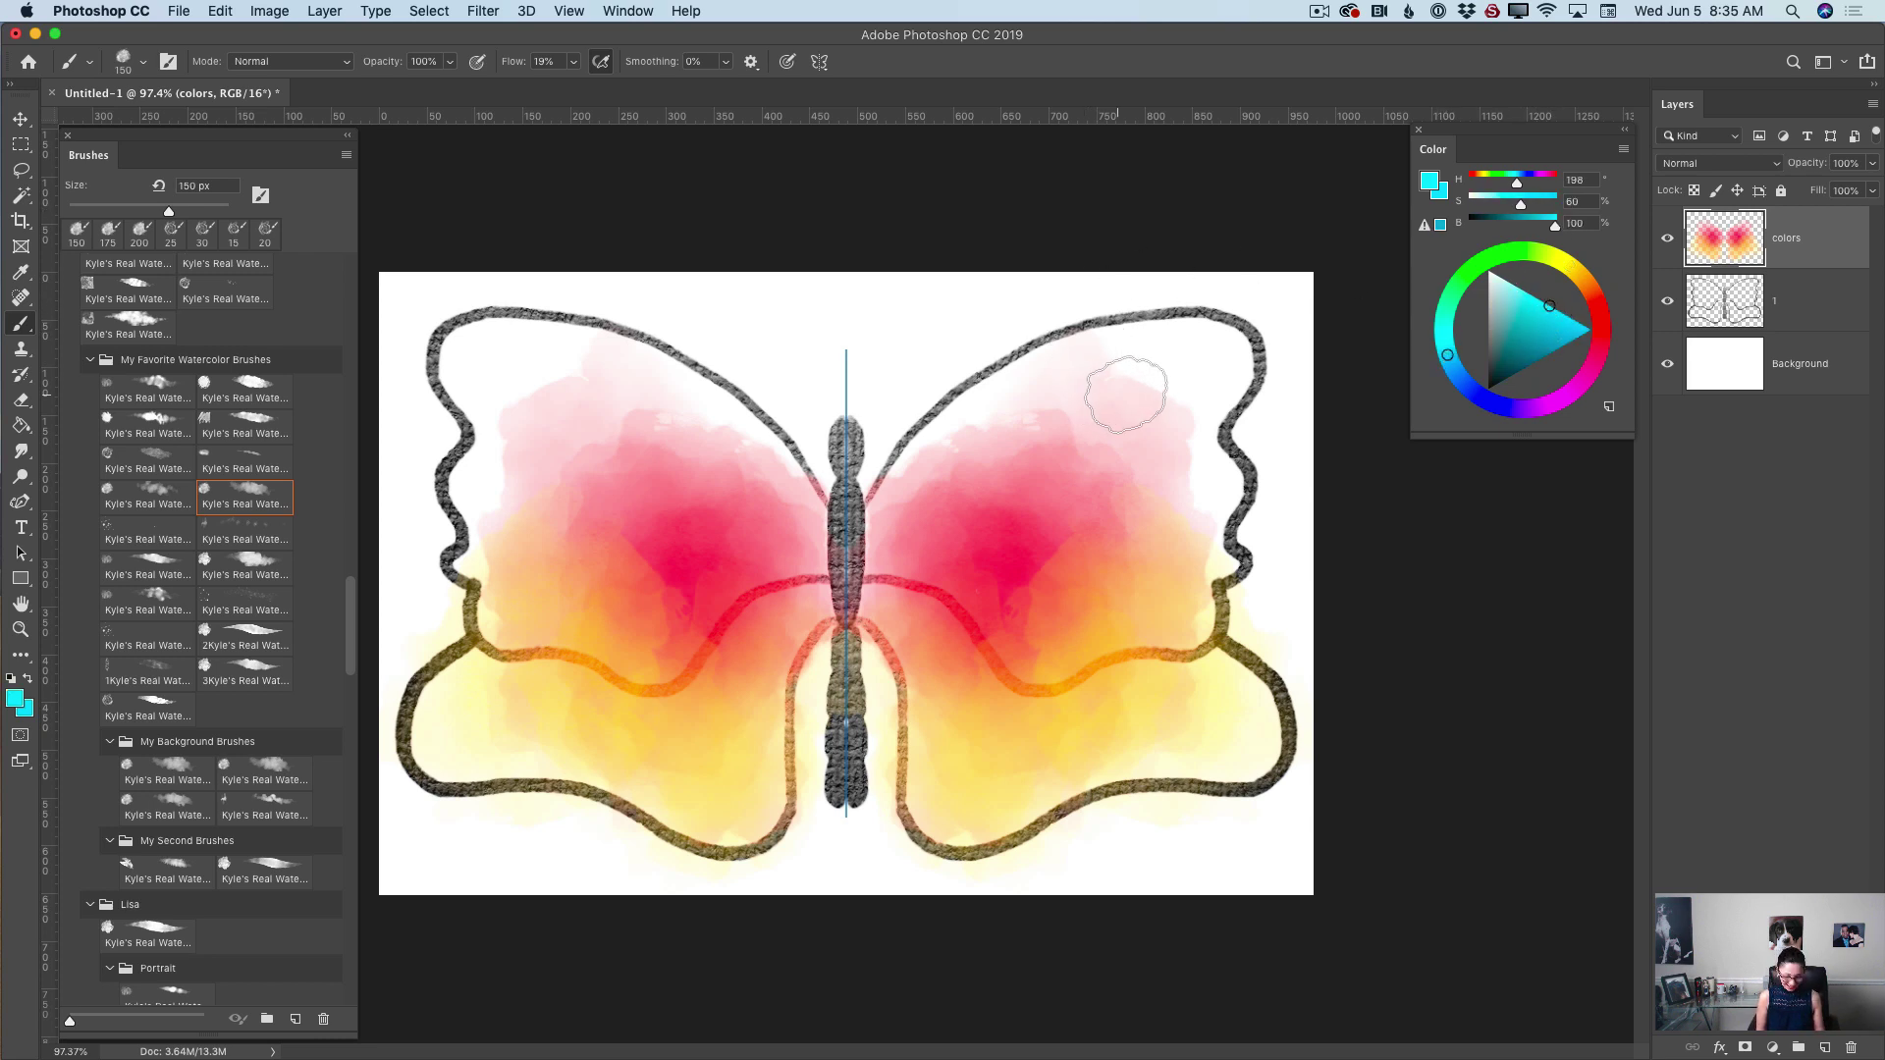
{"action": "key", "text": "bracketleft"}
{"action": "mouse_move", "coordinate": [1160, 390]}
{"action": "left_mouse_down"}
{"action": "mouse_move", "coordinate": [1128, 422]}
{"action": "mouse_move", "coordinate": [1084, 404]}
{"action": "mouse_move", "coordinate": [1014, 445]}
{"action": "mouse_move", "coordinate": [1146, 480]}
{"action": "mouse_move", "coordinate": [1177, 511]}
{"action": "mouse_move", "coordinate": [1156, 552]}
{"action": "mouse_move", "coordinate": [1152, 374]}
{"action": "mouse_move", "coordinate": [1133, 526]}
{"action": "mouse_move", "coordinate": [1177, 566]}
{"action": "mouse_move", "coordinate": [1146, 601]}
{"action": "mouse_move", "coordinate": [1183, 570]}
{"action": "mouse_move", "coordinate": [1166, 689]}
{"action": "mouse_move", "coordinate": [1171, 572]}
{"action": "left_mouse_up"}
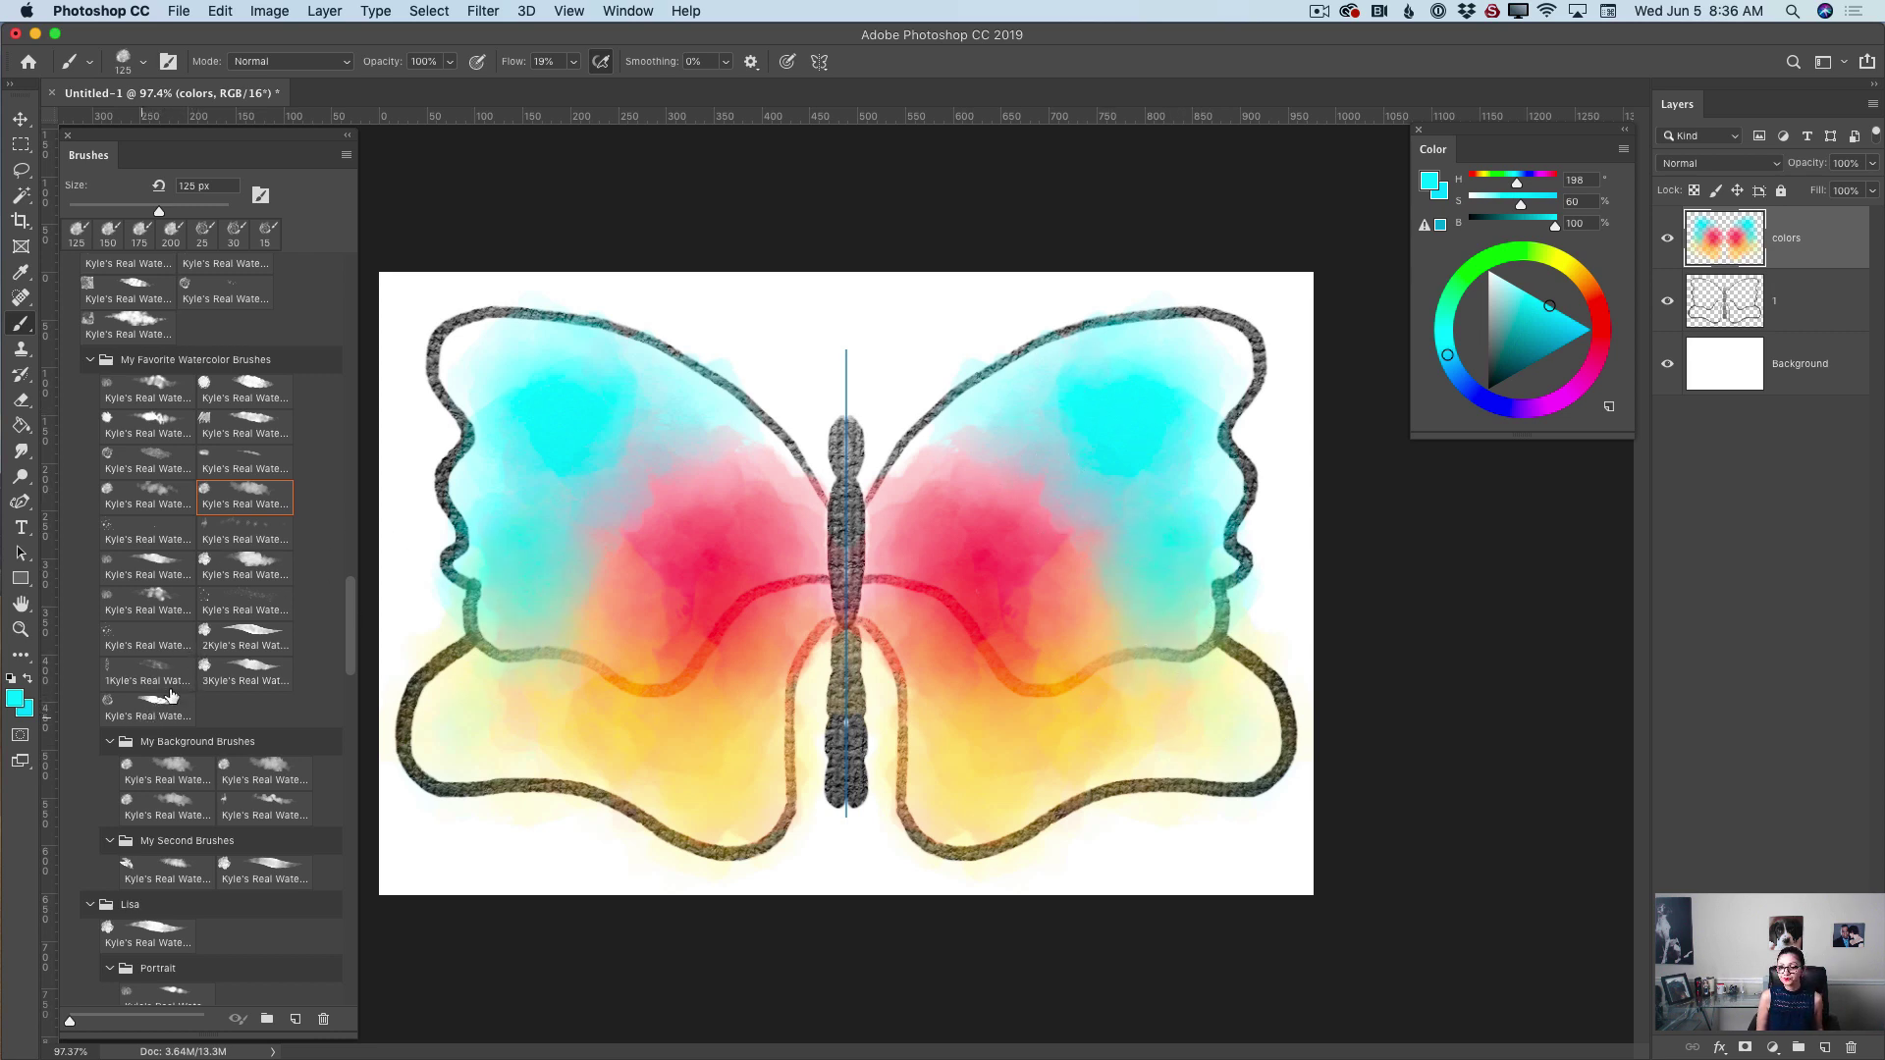
- With the last favorite watercolor brush at 35 px and near-white (saturation 2%, brightness 100%), paint highlights along the wing outlines and inner wing curves
{"action": "left_click", "coordinate": [147, 714]}
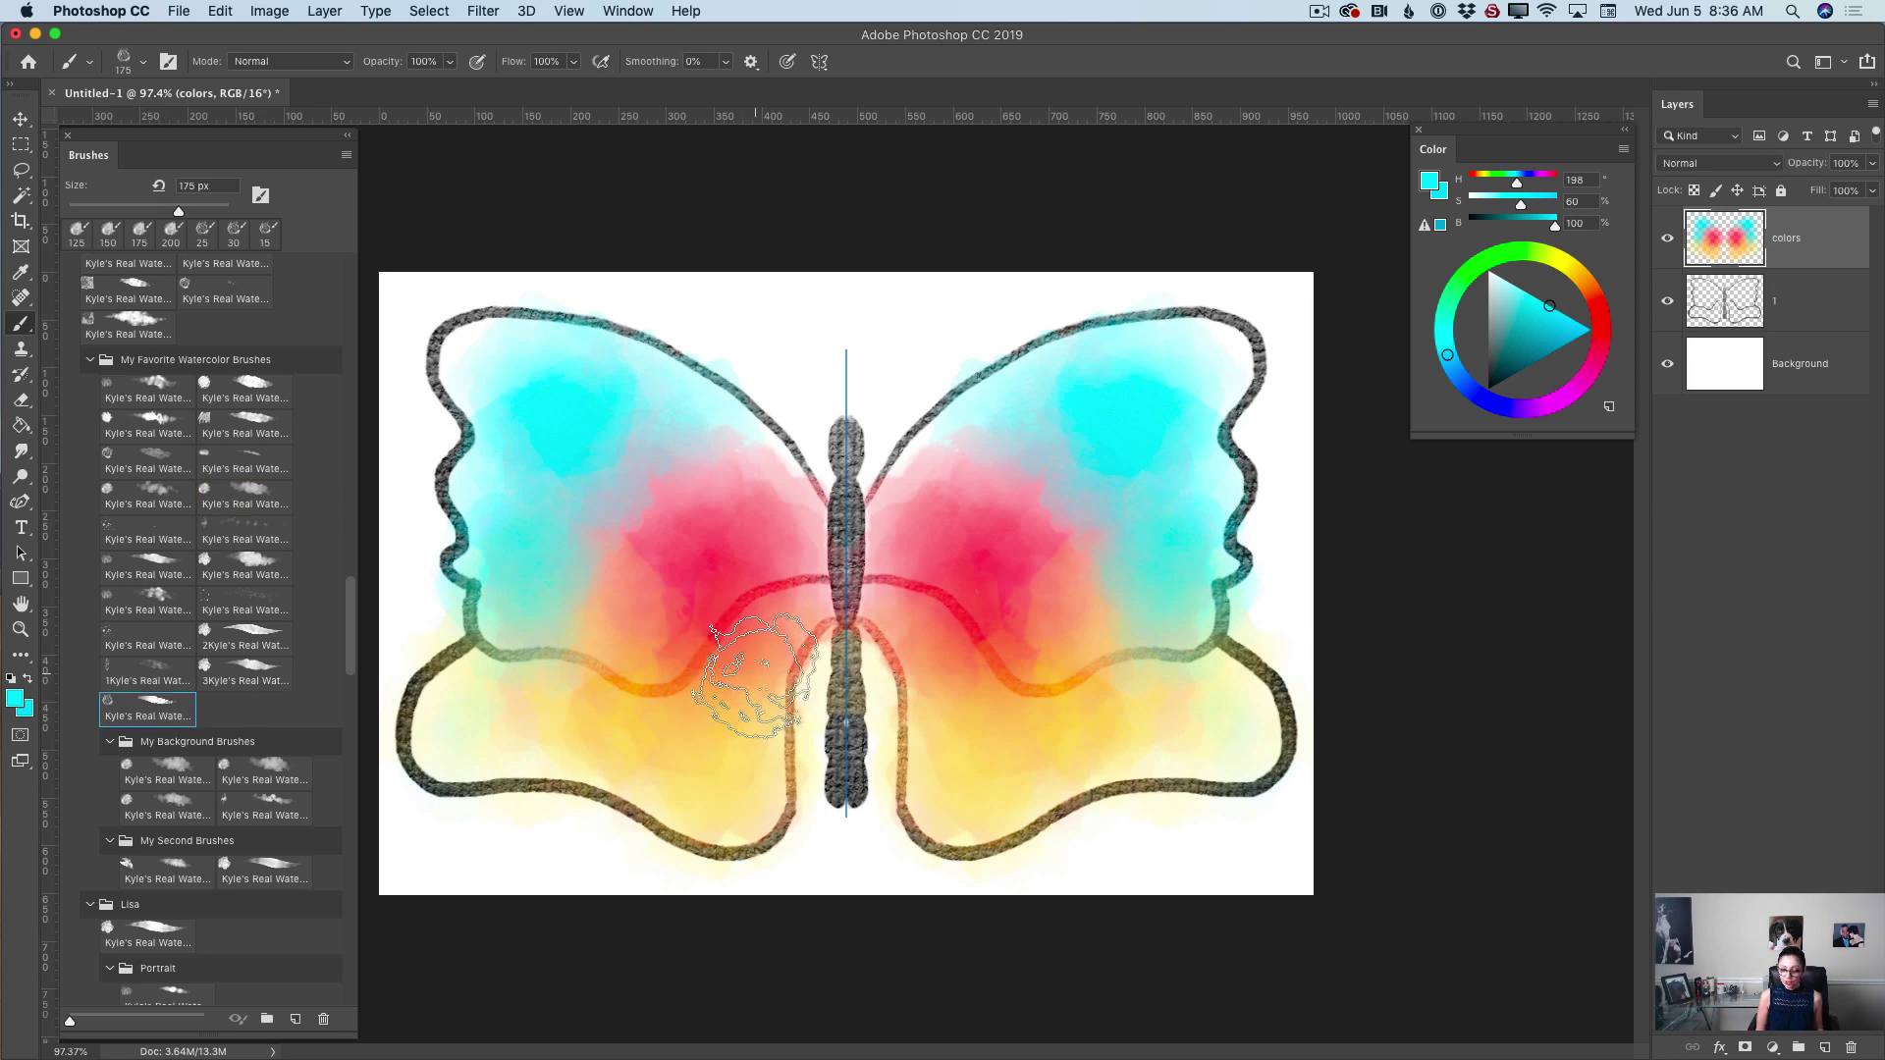
{"action": "key", "text": "bracketleft"}
{"action": "key", "text": "bracketleft"}
{"action": "key", "text": "bracketleft"}
{"action": "key", "text": "bracketleft"}
{"action": "key", "text": "bracketleft"}
{"action": "key", "text": "bracketleft"}
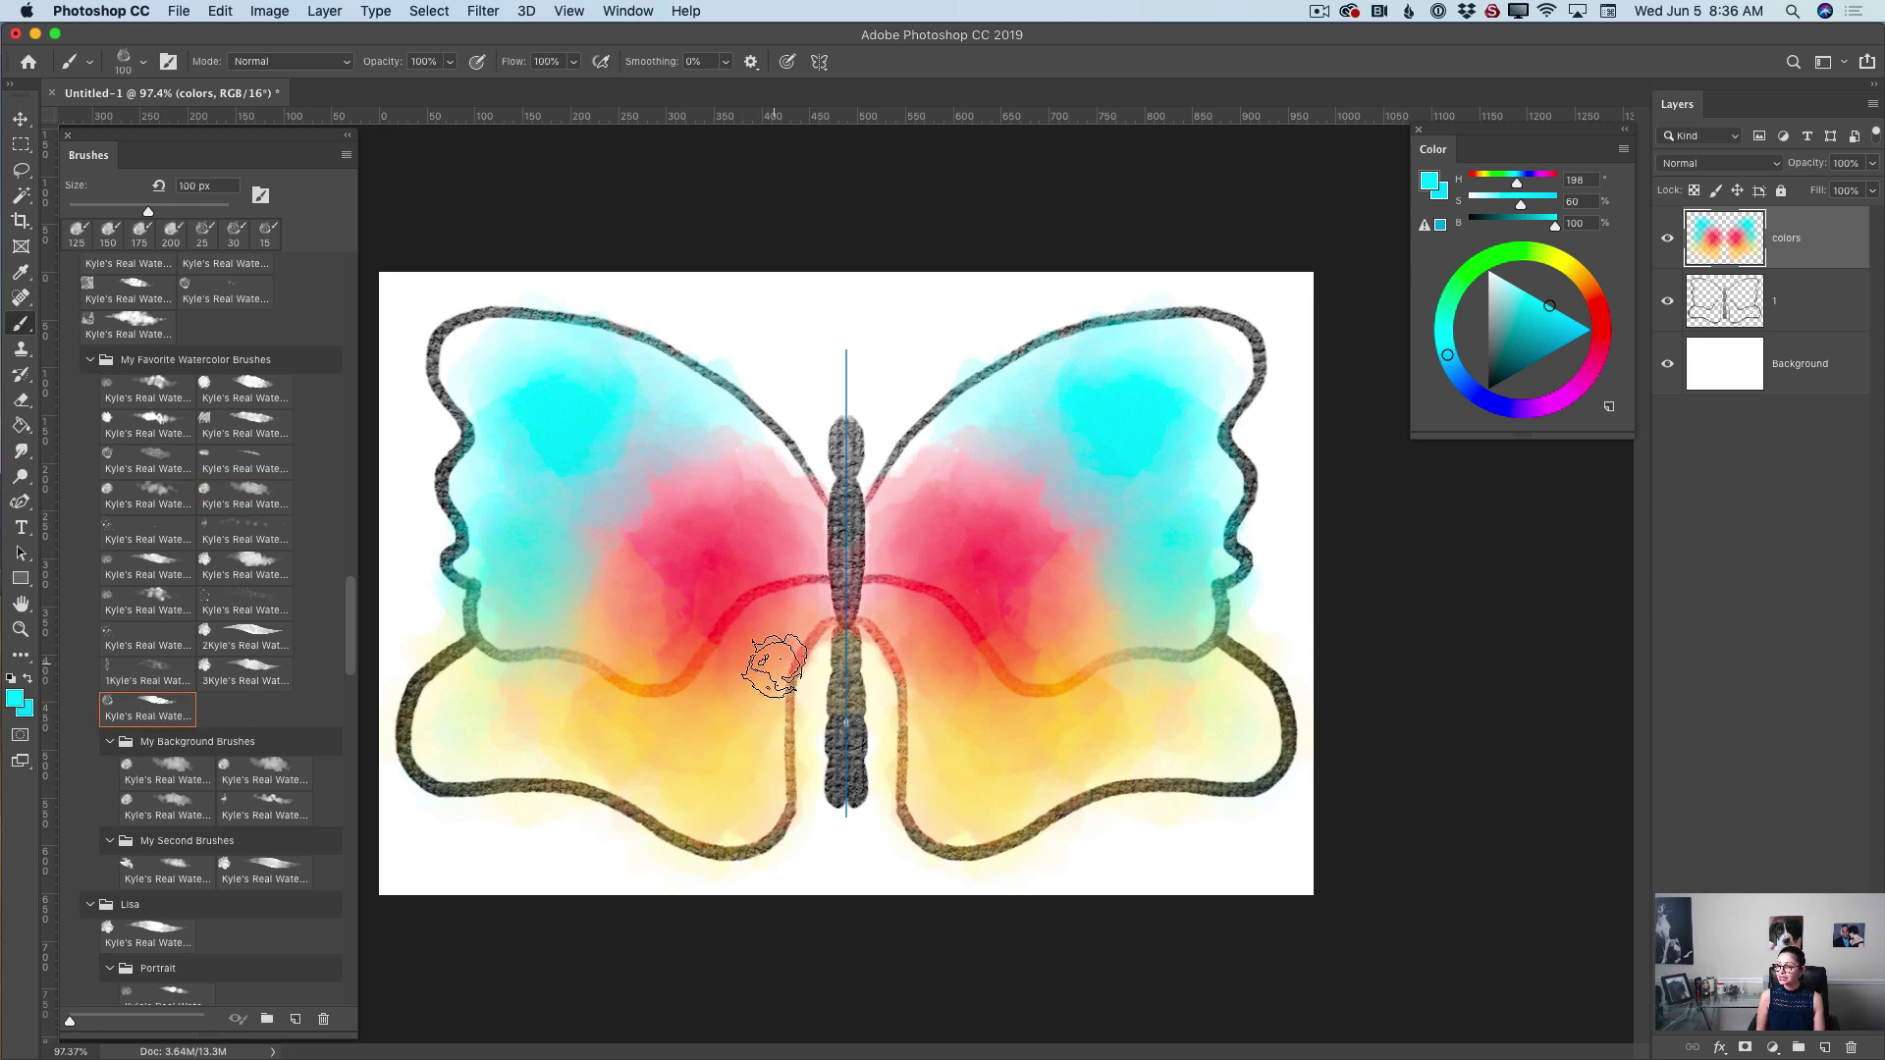
{"action": "key", "text": "bracketleft"}
{"action": "key", "text": "bracketleft"}
{"action": "key", "text": "bracketleft"}
{"action": "key", "text": "bracketleft"}
{"action": "key", "text": "bracketleft"}
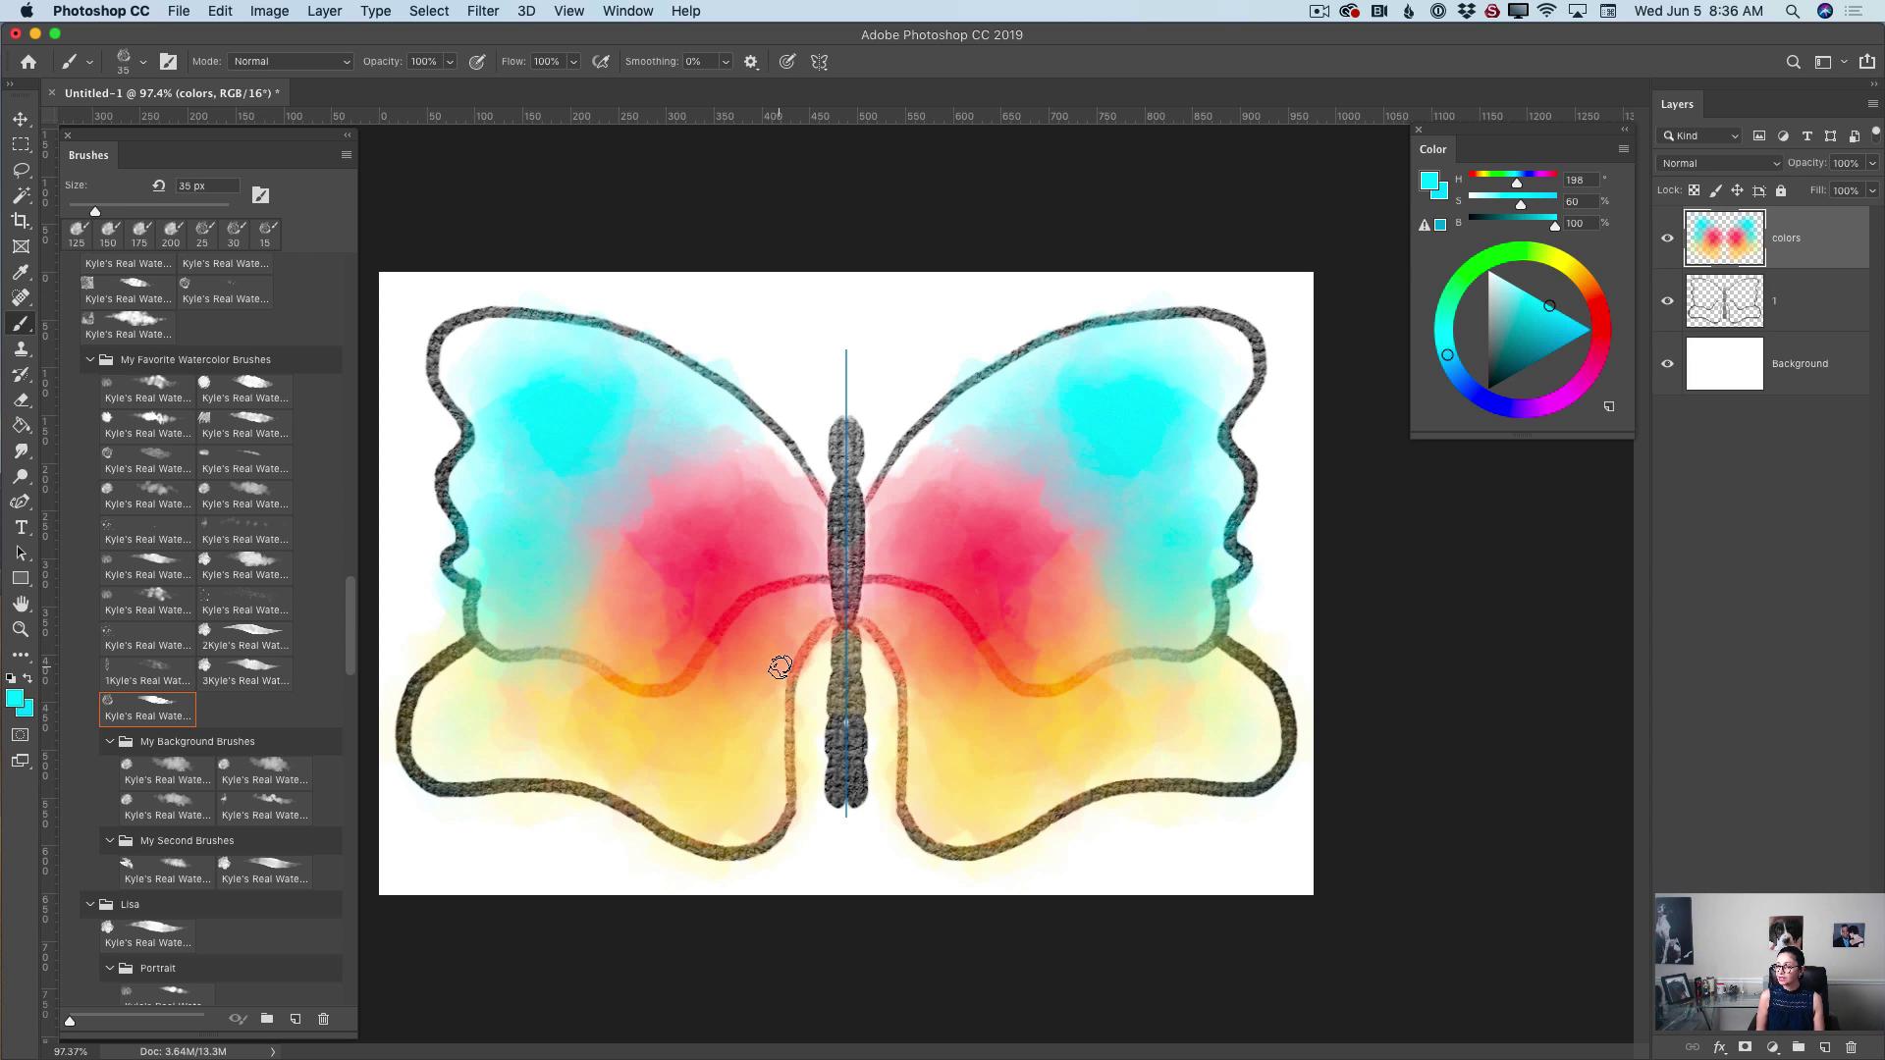
{"action": "left_click", "coordinate": [1491, 272]}
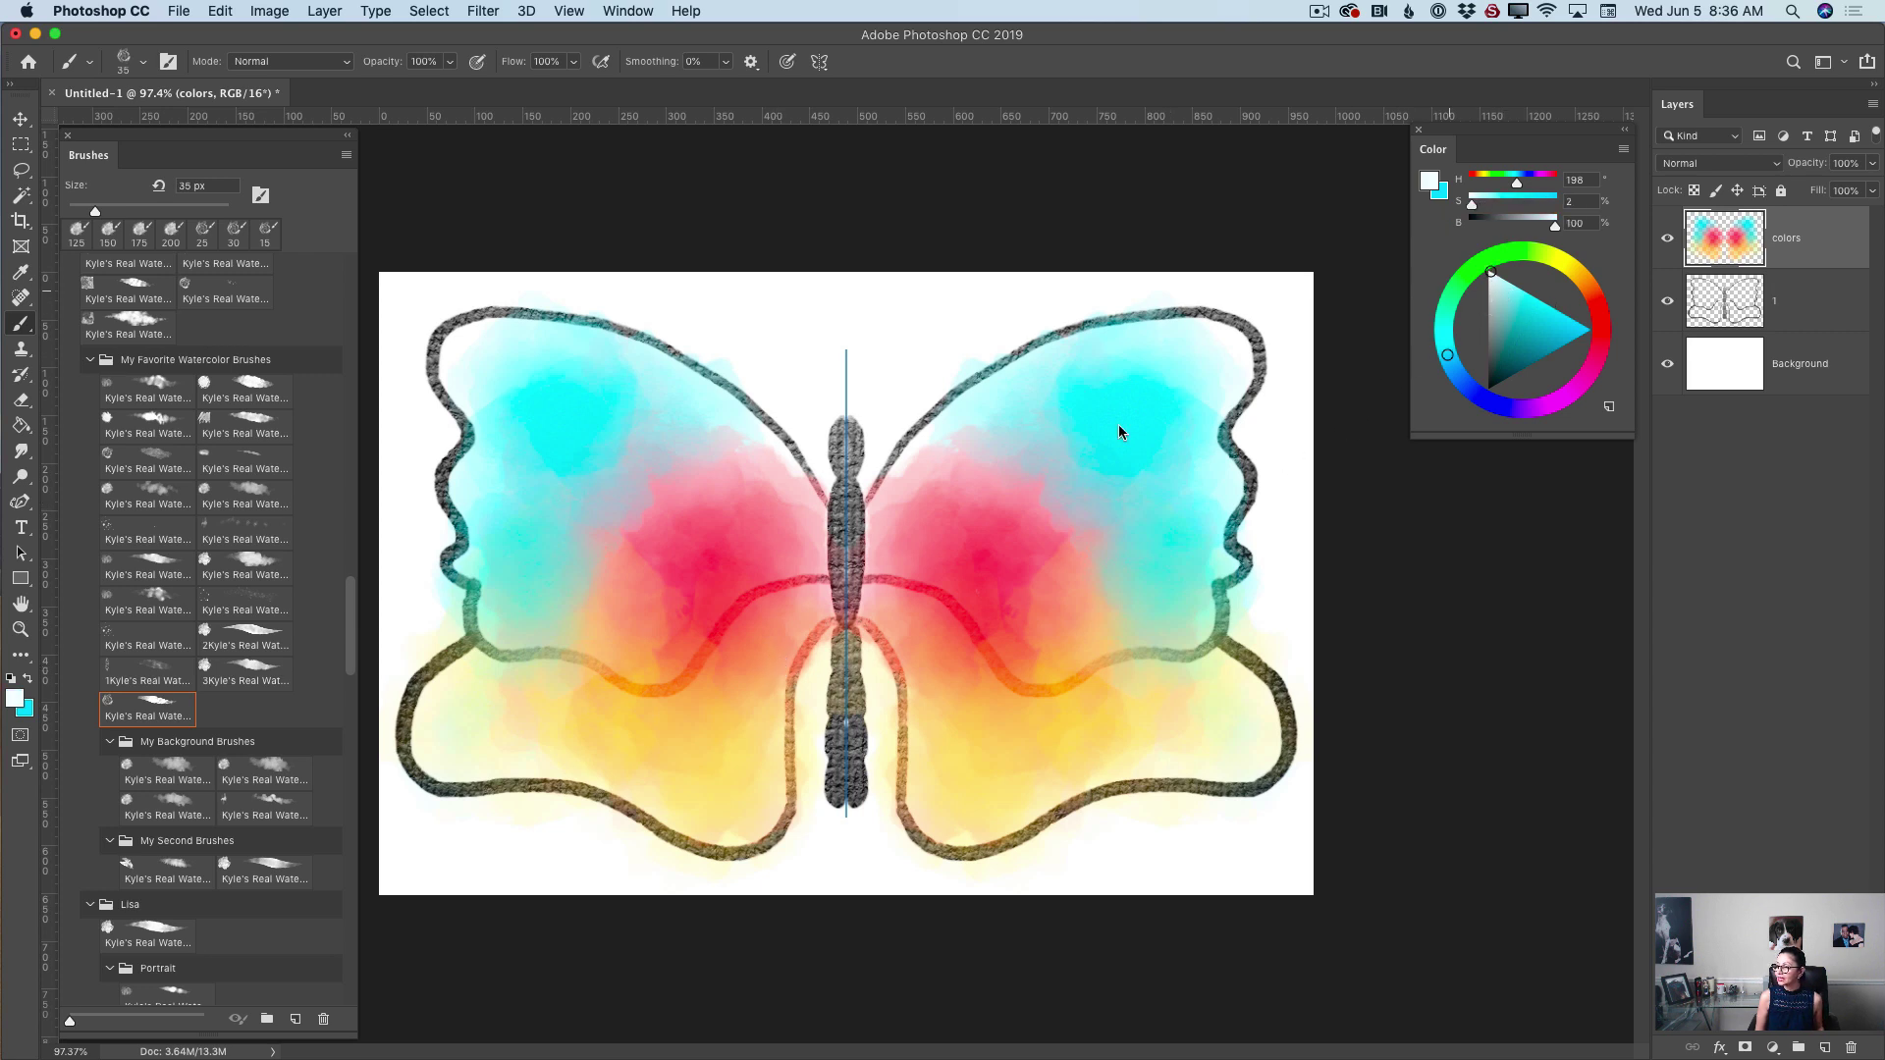
{"action": "mouse_move", "coordinate": [867, 621]}
{"action": "left_mouse_down"}
{"action": "mouse_move", "coordinate": [923, 705]}
{"action": "mouse_move", "coordinate": [889, 679]}
{"action": "mouse_move", "coordinate": [895, 793]}
{"action": "mouse_move", "coordinate": [963, 854]}
{"action": "mouse_move", "coordinate": [1080, 819]}
{"action": "mouse_move", "coordinate": [1031, 835]}
{"action": "left_mouse_up"}
{"action": "mouse_move", "coordinate": [1217, 648]}
{"action": "left_mouse_down"}
{"action": "mouse_move", "coordinate": [1263, 755]}
{"action": "mouse_move", "coordinate": [1262, 717]}
{"action": "mouse_move", "coordinate": [1202, 810]}
{"action": "left_mouse_up"}
{"action": "mouse_move", "coordinate": [874, 579]}
{"action": "left_mouse_down"}
{"action": "mouse_move", "coordinate": [972, 622]}
{"action": "mouse_move", "coordinate": [918, 591]}
{"action": "mouse_move", "coordinate": [999, 687]}
{"action": "mouse_move", "coordinate": [945, 615]}
{"action": "mouse_move", "coordinate": [884, 584]}
{"action": "mouse_move", "coordinate": [1034, 684]}
{"action": "mouse_move", "coordinate": [1188, 643]}
{"action": "left_mouse_up"}
{"action": "mouse_move", "coordinate": [869, 508]}
{"action": "left_mouse_down"}
{"action": "mouse_move", "coordinate": [1056, 337]}
{"action": "mouse_move", "coordinate": [1038, 395]}
{"action": "mouse_move", "coordinate": [1078, 339]}
{"action": "mouse_move", "coordinate": [1229, 362]}
{"action": "mouse_move", "coordinate": [1240, 322]}
{"action": "mouse_move", "coordinate": [1242, 534]}
{"action": "mouse_move", "coordinate": [1210, 626]}
{"action": "mouse_move", "coordinate": [1182, 661]}
{"action": "mouse_move", "coordinate": [1025, 686]}
{"action": "left_mouse_up"}
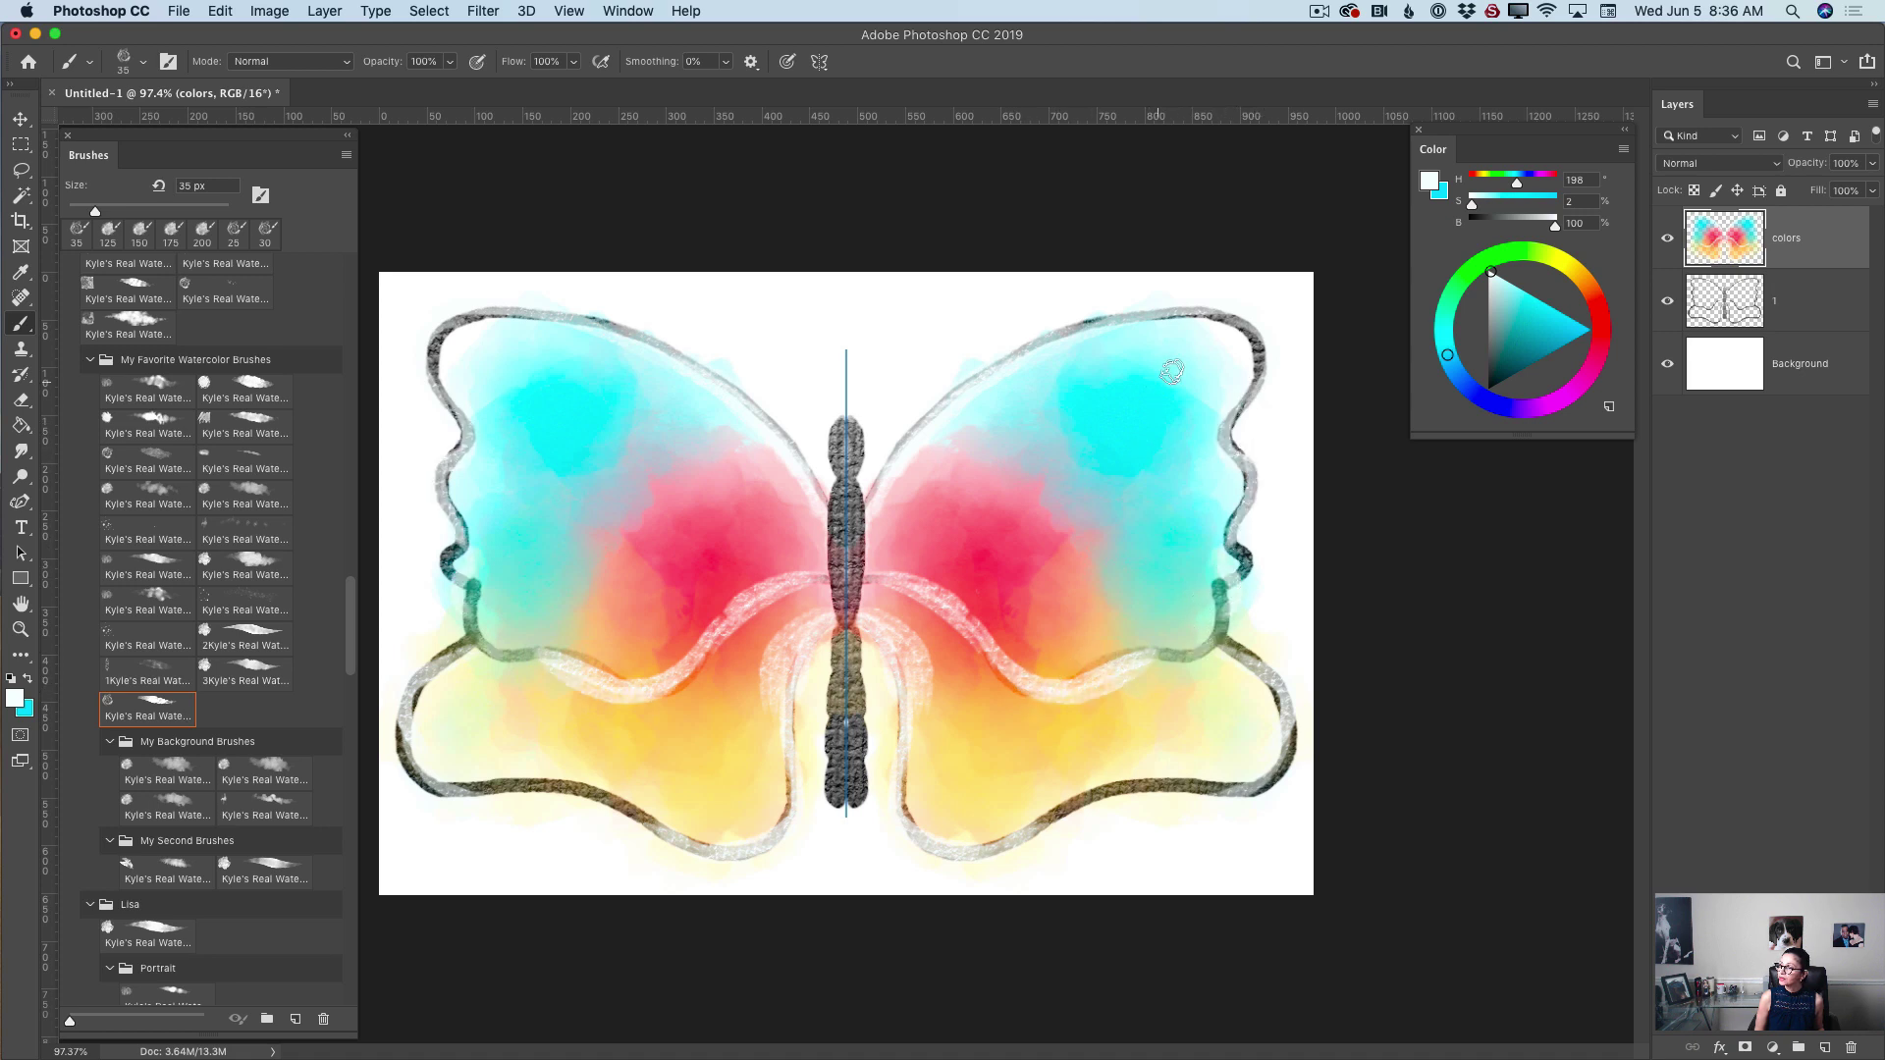
- Dab small near-white dots along the outer edges of the upper wings and across the lower wings at 35 px
{"action": "left_click", "coordinate": [1209, 540]}
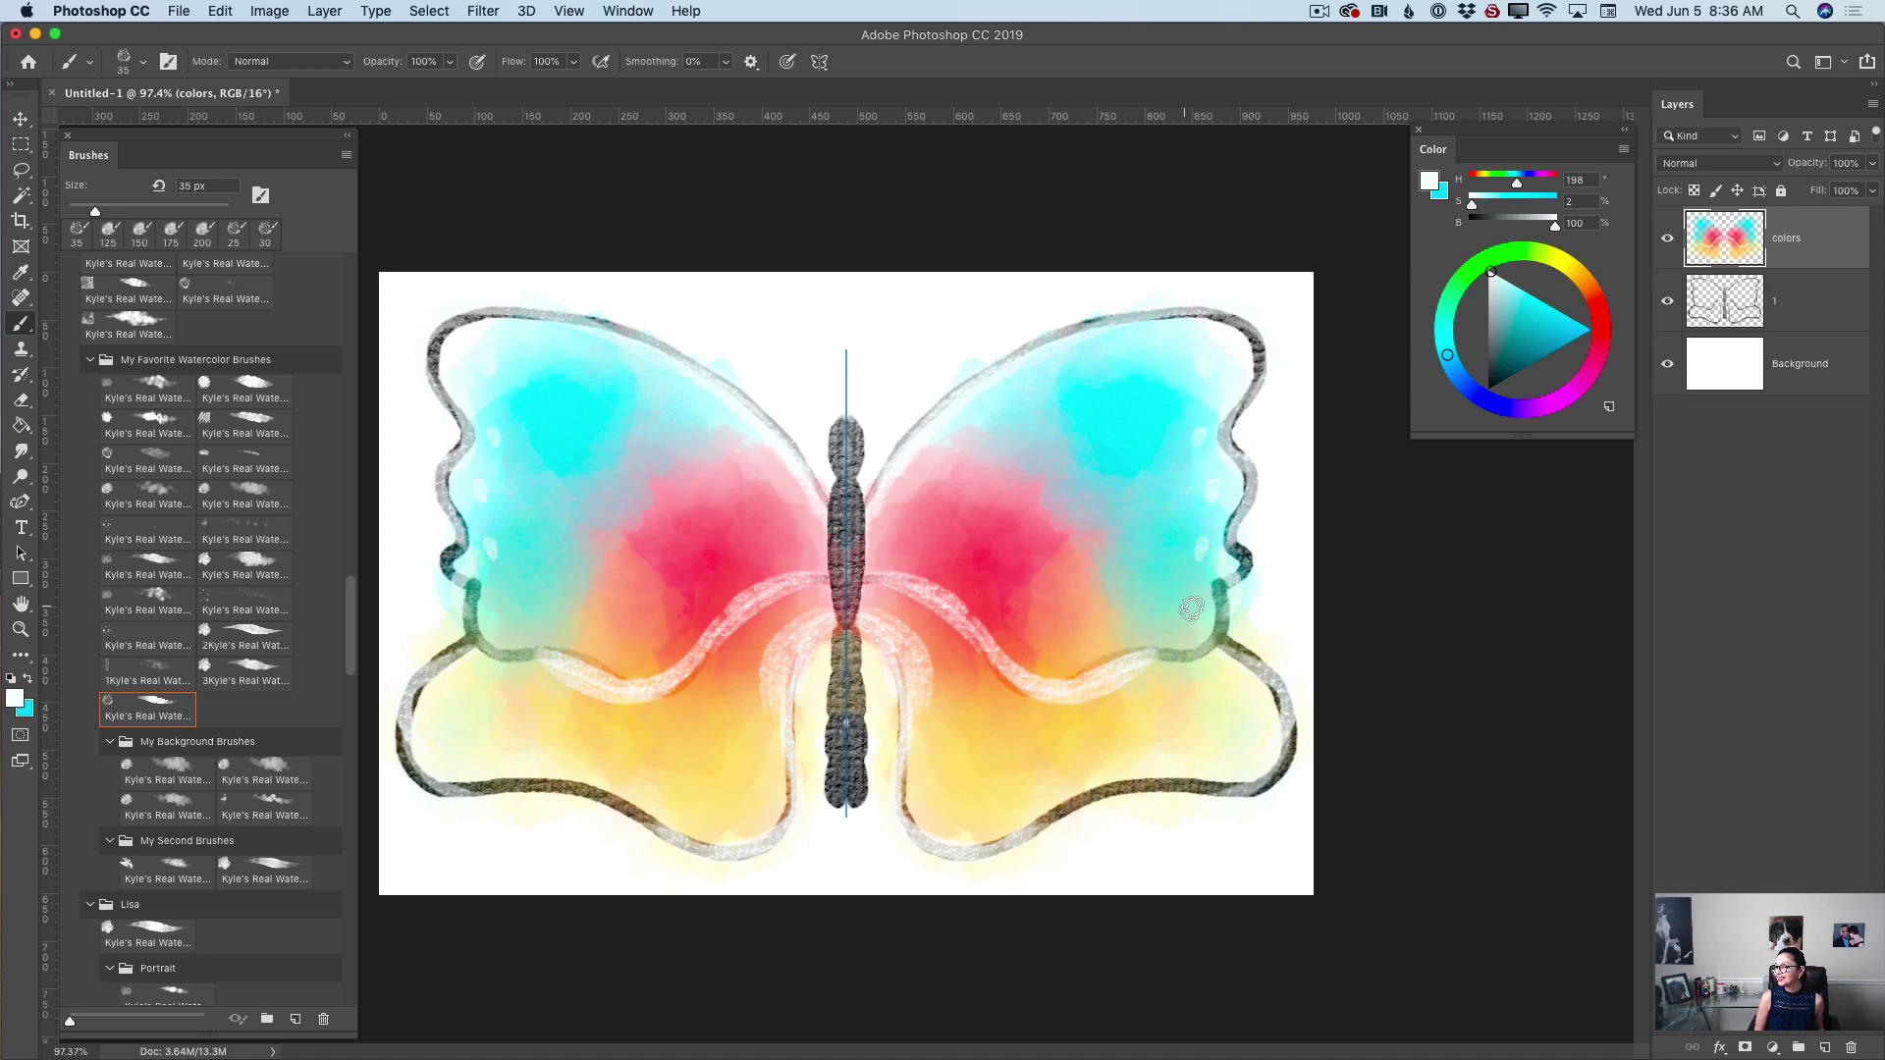
{"action": "left_click", "coordinate": [1192, 608]}
{"action": "left_click", "coordinate": [1100, 693]}
{"action": "left_click", "coordinate": [952, 813]}
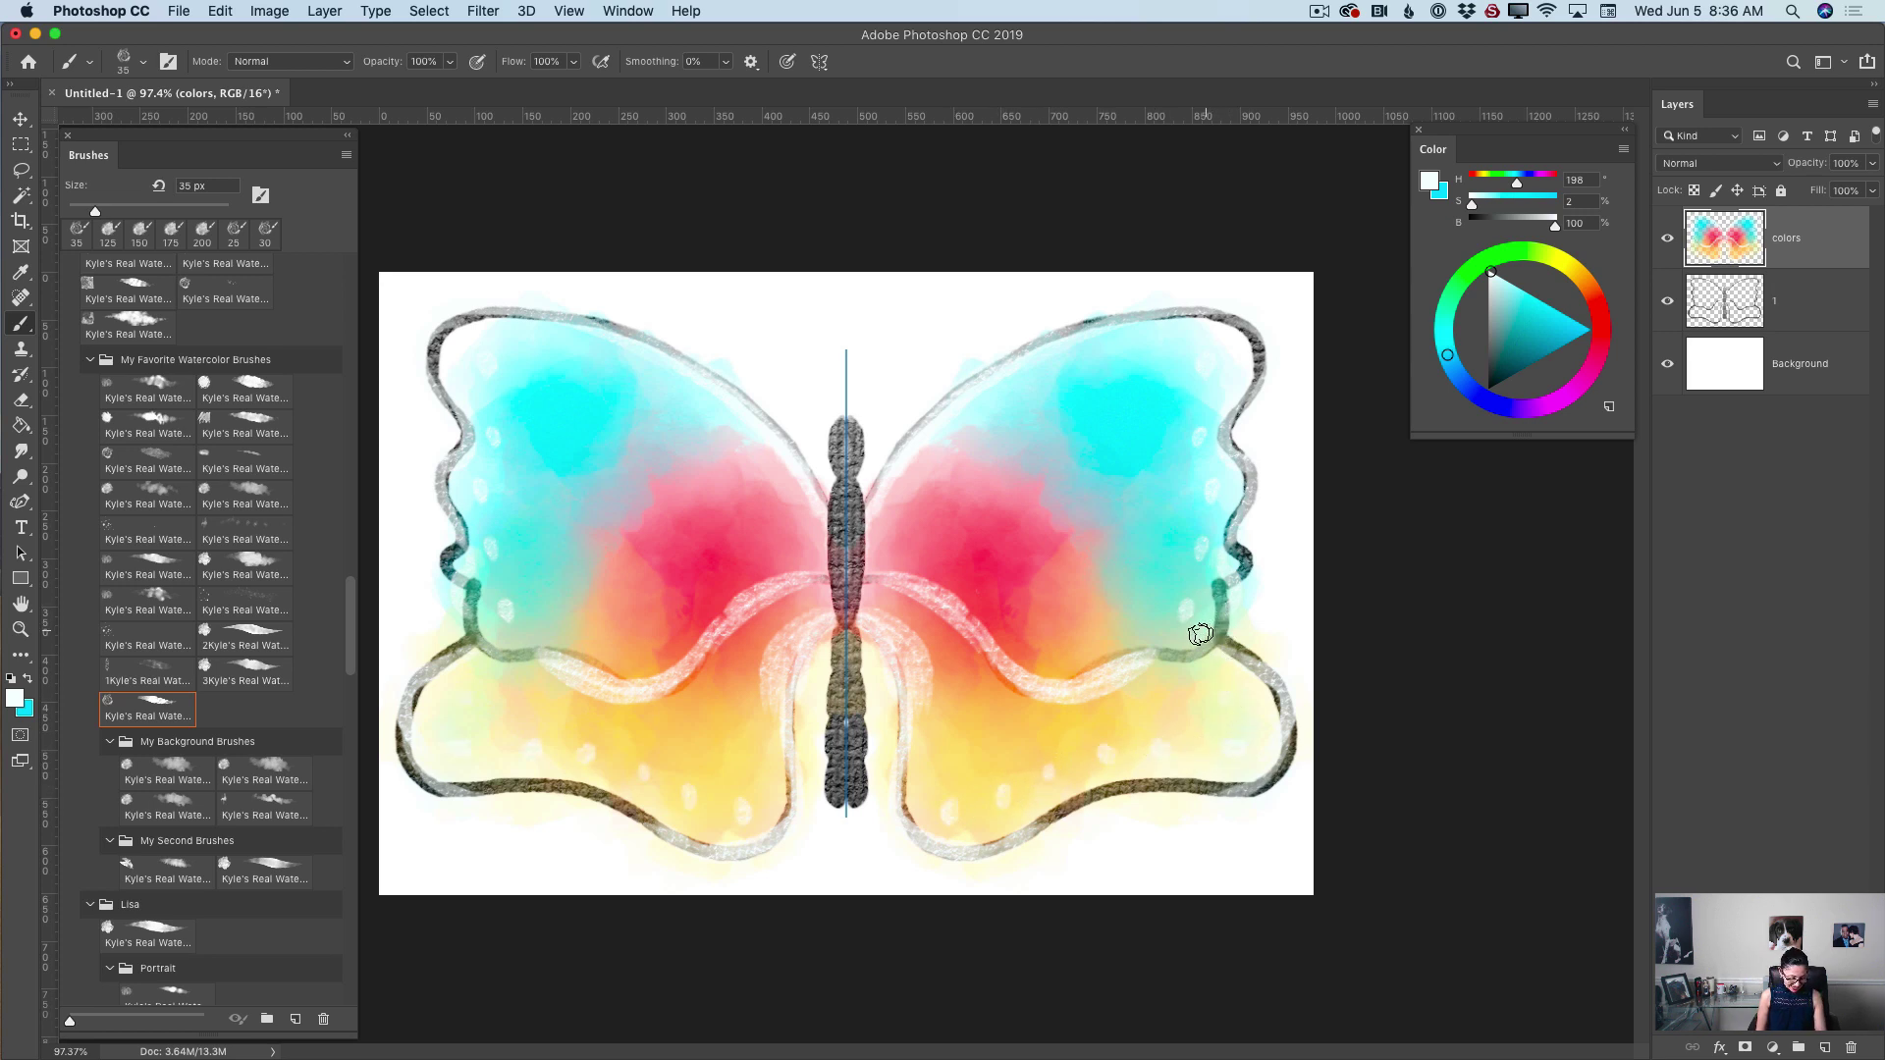
- Reduce the brush to 25 px and paint near-white highlights down the length of the butterfly's body
{"action": "key", "text": "bracketleft"}
{"action": "key", "text": "bracketleft"}
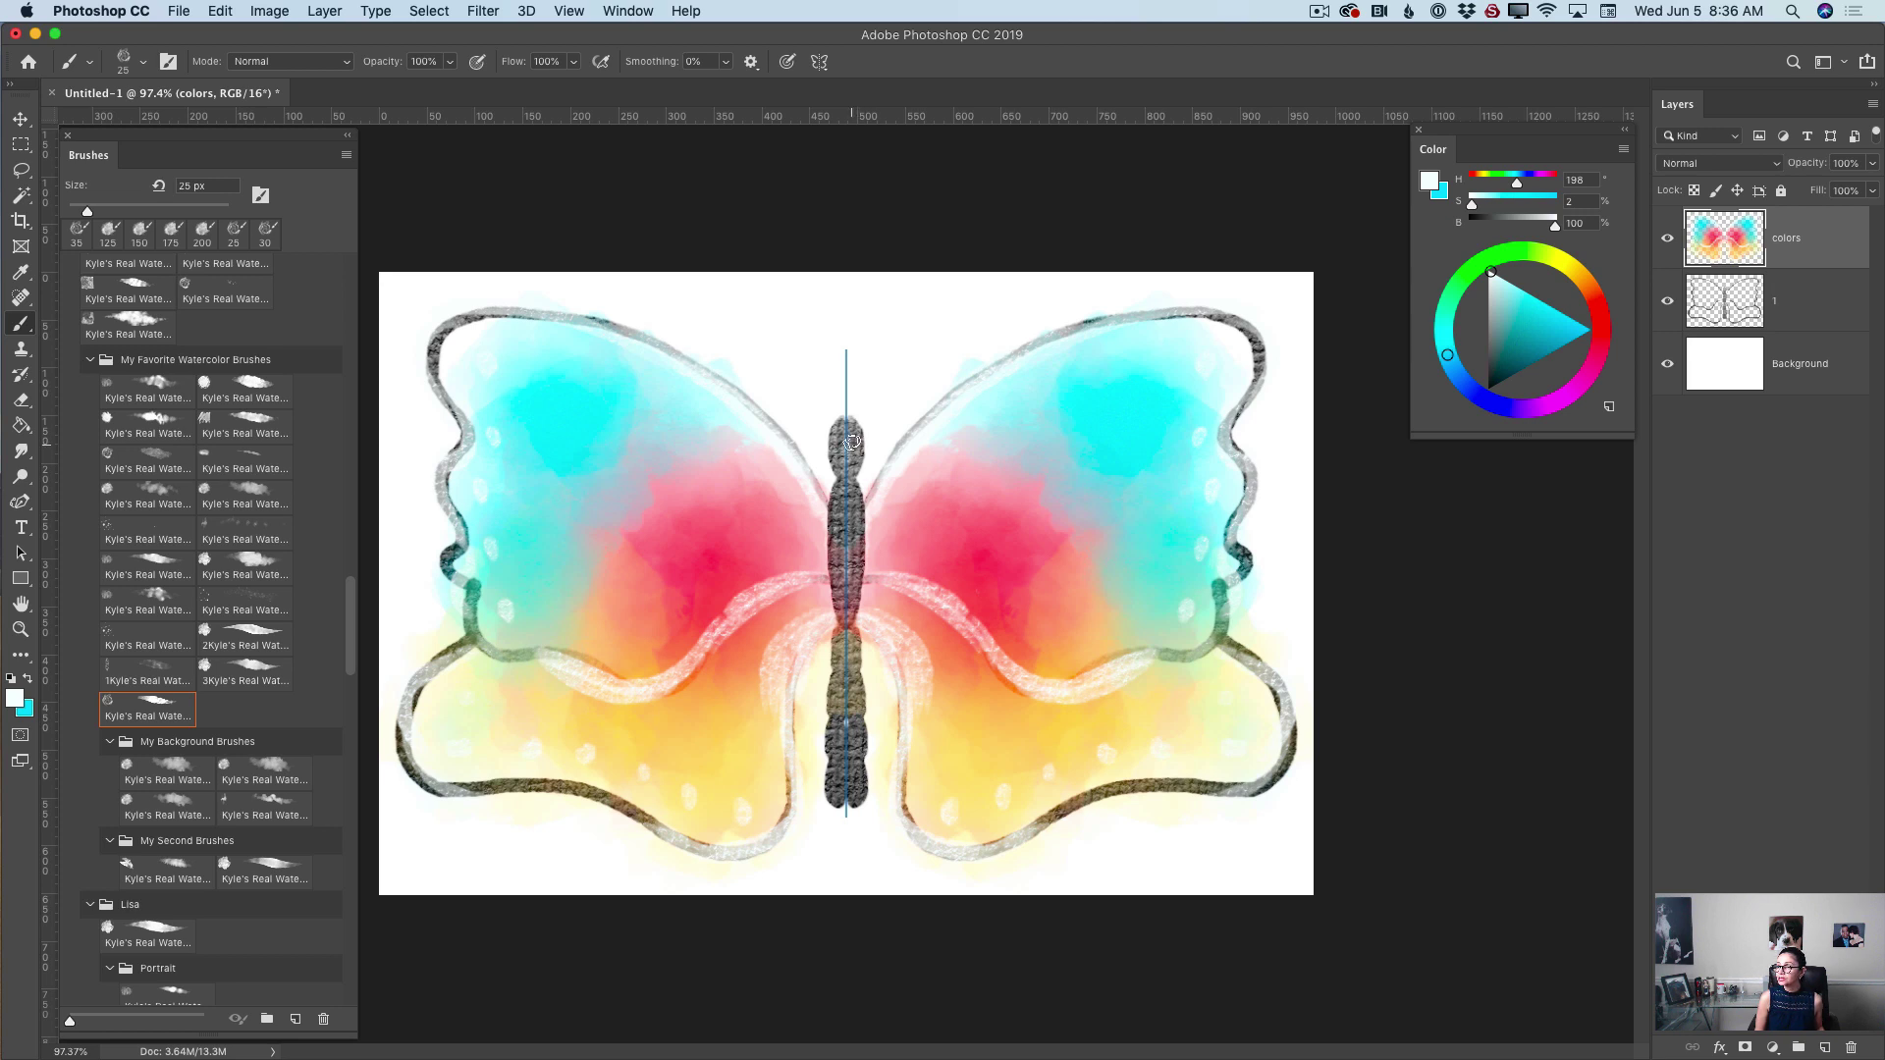
{"action": "mouse_move", "coordinate": [853, 442]}
{"action": "left_mouse_down"}
{"action": "mouse_move", "coordinate": [869, 655]}
{"action": "mouse_move", "coordinate": [836, 689]}
{"action": "mouse_move", "coordinate": [853, 658]}
{"action": "mouse_move", "coordinate": [856, 796]}
{"action": "left_mouse_up"}
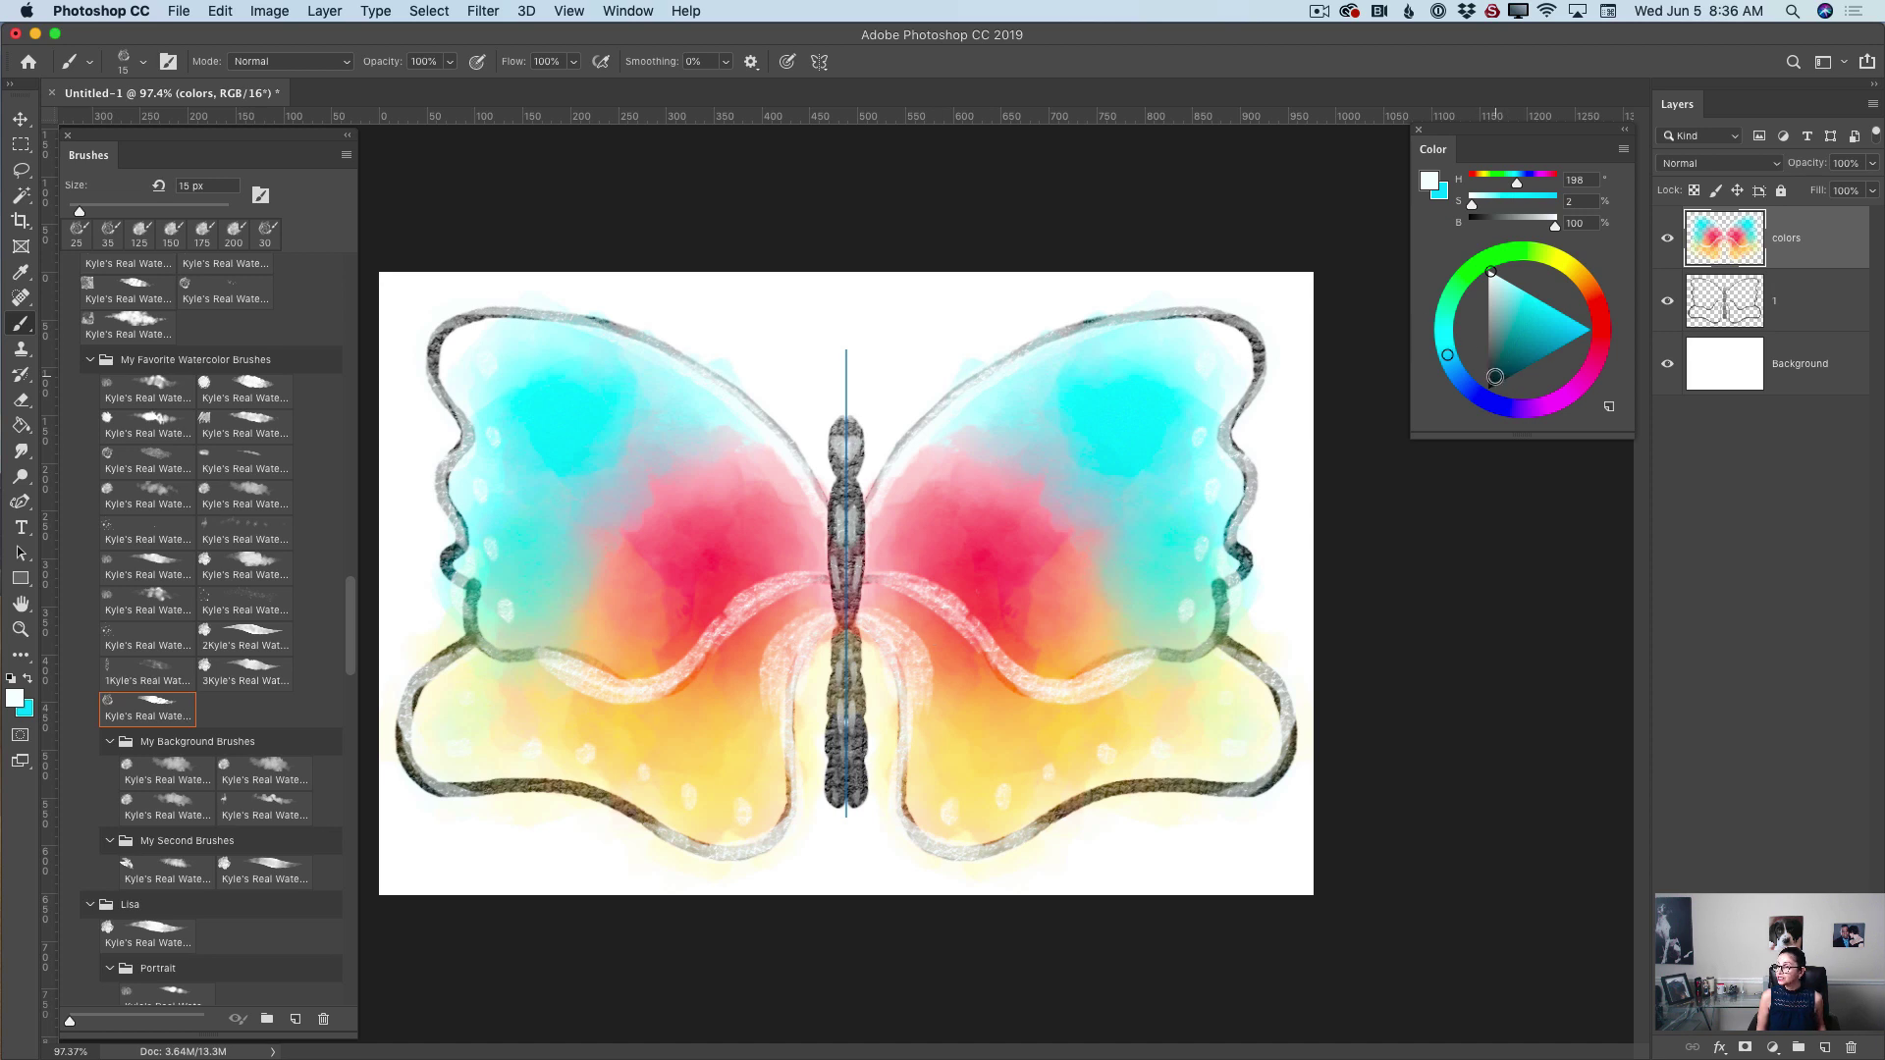
- Set the color to black (brightness 0%) and, at 15 px, paint curled antennae above the head and dark accents down the body
{"action": "left_click_drag", "start_coordinate": [1497, 377], "coordinate": [1488, 389]}
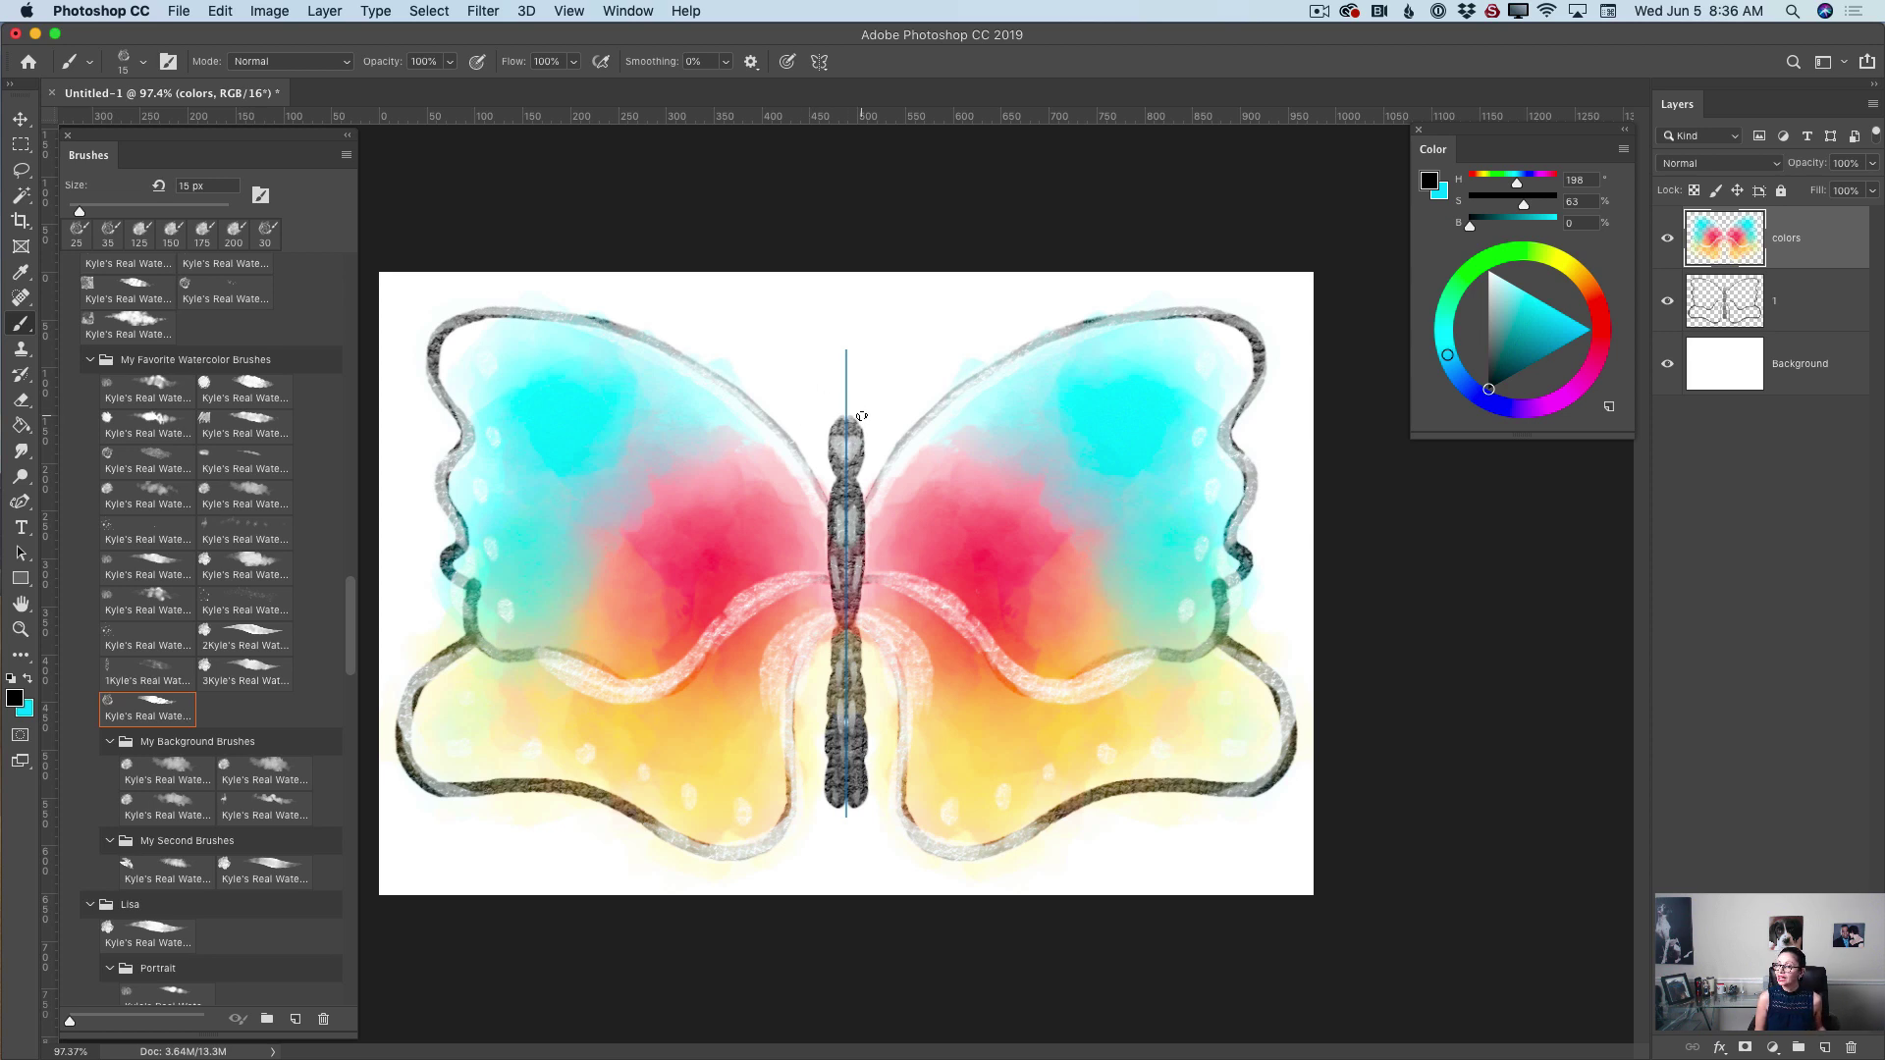
{"action": "mouse_move", "coordinate": [858, 385]}
{"action": "left_mouse_down"}
{"action": "mouse_move", "coordinate": [888, 378]}
{"action": "mouse_move", "coordinate": [877, 392]}
{"action": "left_mouse_up"}
{"action": "left_click_drag", "start_coordinate": [852, 480], "coordinate": [853, 816]}
- Paint black 15 px accent lines along the upper and lower wing outlines and thin veins radiating from the body
{"action": "mouse_move", "coordinate": [859, 567]}
{"action": "left_mouse_down"}
{"action": "mouse_move", "coordinate": [910, 763]}
{"action": "mouse_move", "coordinate": [894, 785]}
{"action": "mouse_move", "coordinate": [1019, 854]}
{"action": "mouse_move", "coordinate": [984, 855]}
{"action": "mouse_move", "coordinate": [1108, 792]}
{"action": "left_mouse_up"}
{"action": "mouse_move", "coordinate": [885, 580]}
{"action": "left_mouse_down"}
{"action": "mouse_move", "coordinate": [986, 656]}
{"action": "mouse_move", "coordinate": [1096, 698]}
{"action": "left_mouse_up"}
{"action": "mouse_move", "coordinate": [877, 500]}
{"action": "left_mouse_down"}
{"action": "mouse_move", "coordinate": [1087, 327]}
{"action": "mouse_move", "coordinate": [1249, 339]}
{"action": "mouse_move", "coordinate": [1234, 663]}
{"action": "mouse_move", "coordinate": [1278, 741]}
{"action": "left_mouse_up"}
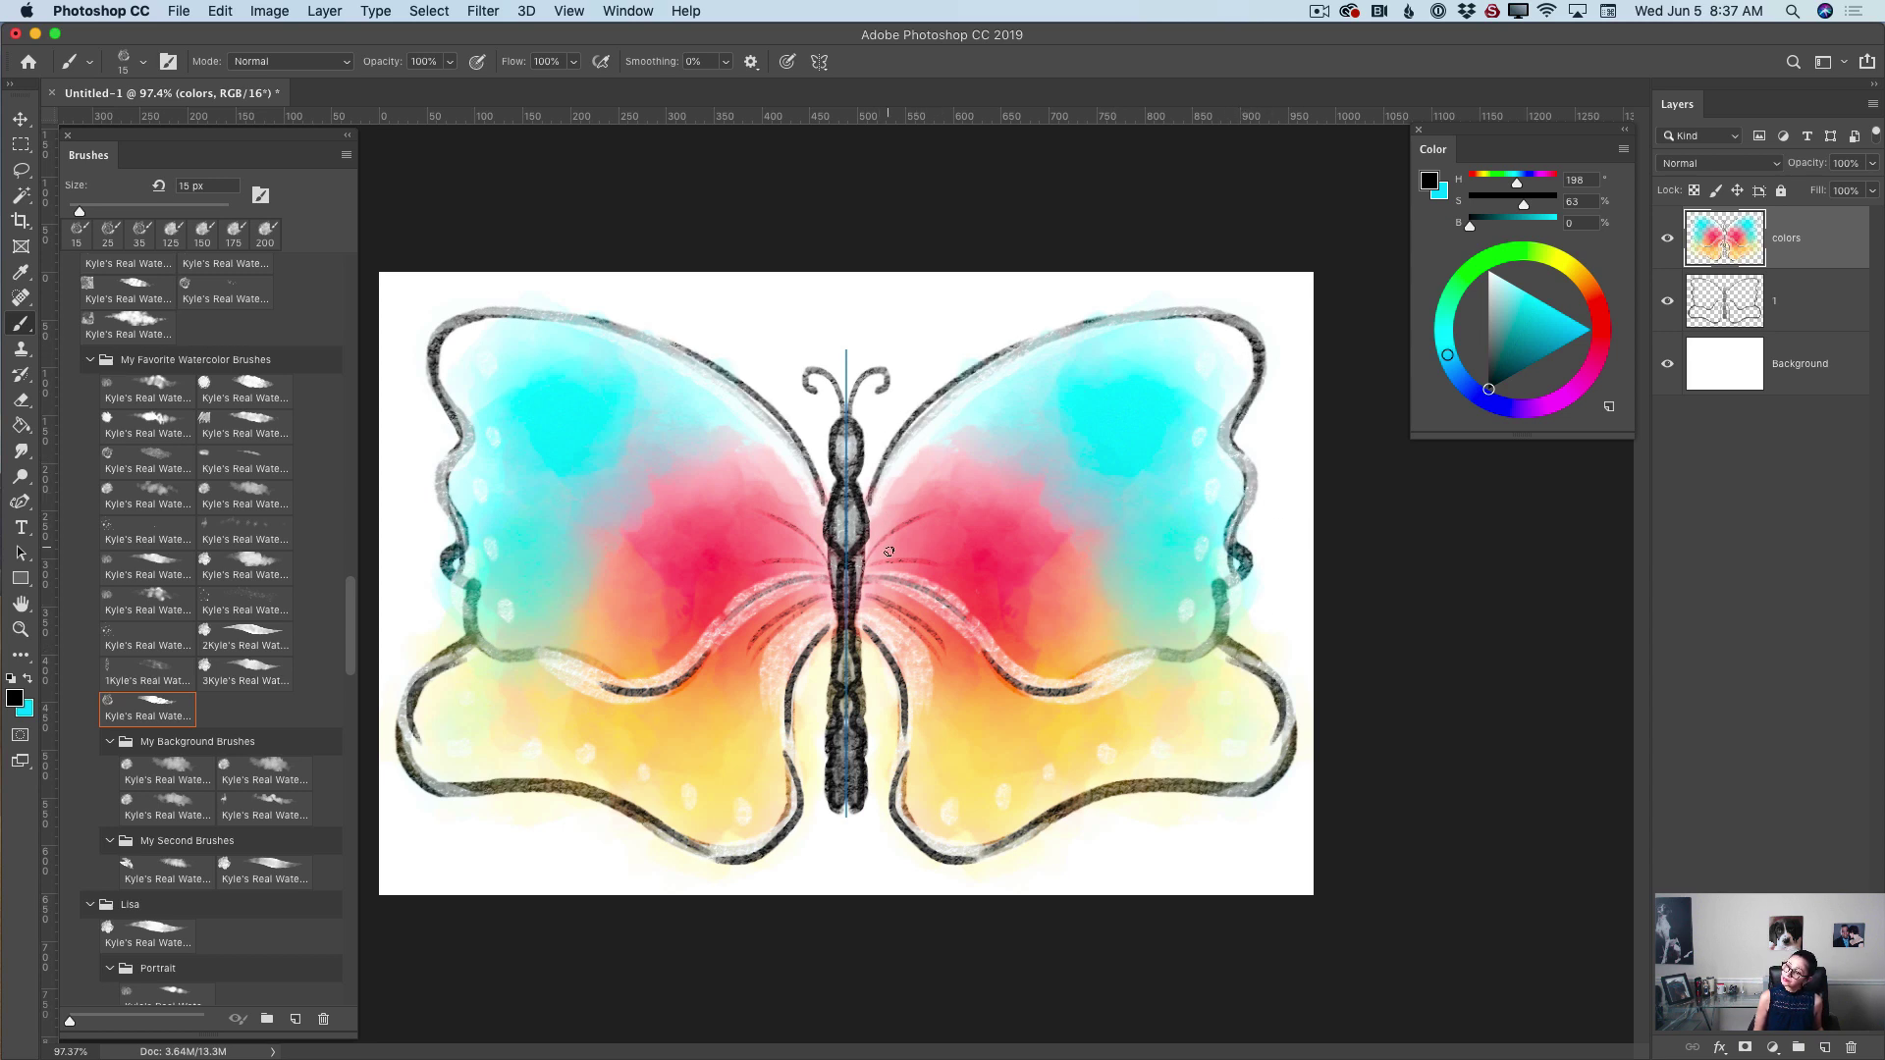
{"action": "mouse_move", "coordinate": [889, 552]}
{"action": "left_mouse_down"}
{"action": "mouse_move", "coordinate": [928, 517]}
{"action": "mouse_move", "coordinate": [955, 579]}
{"action": "left_mouse_up"}
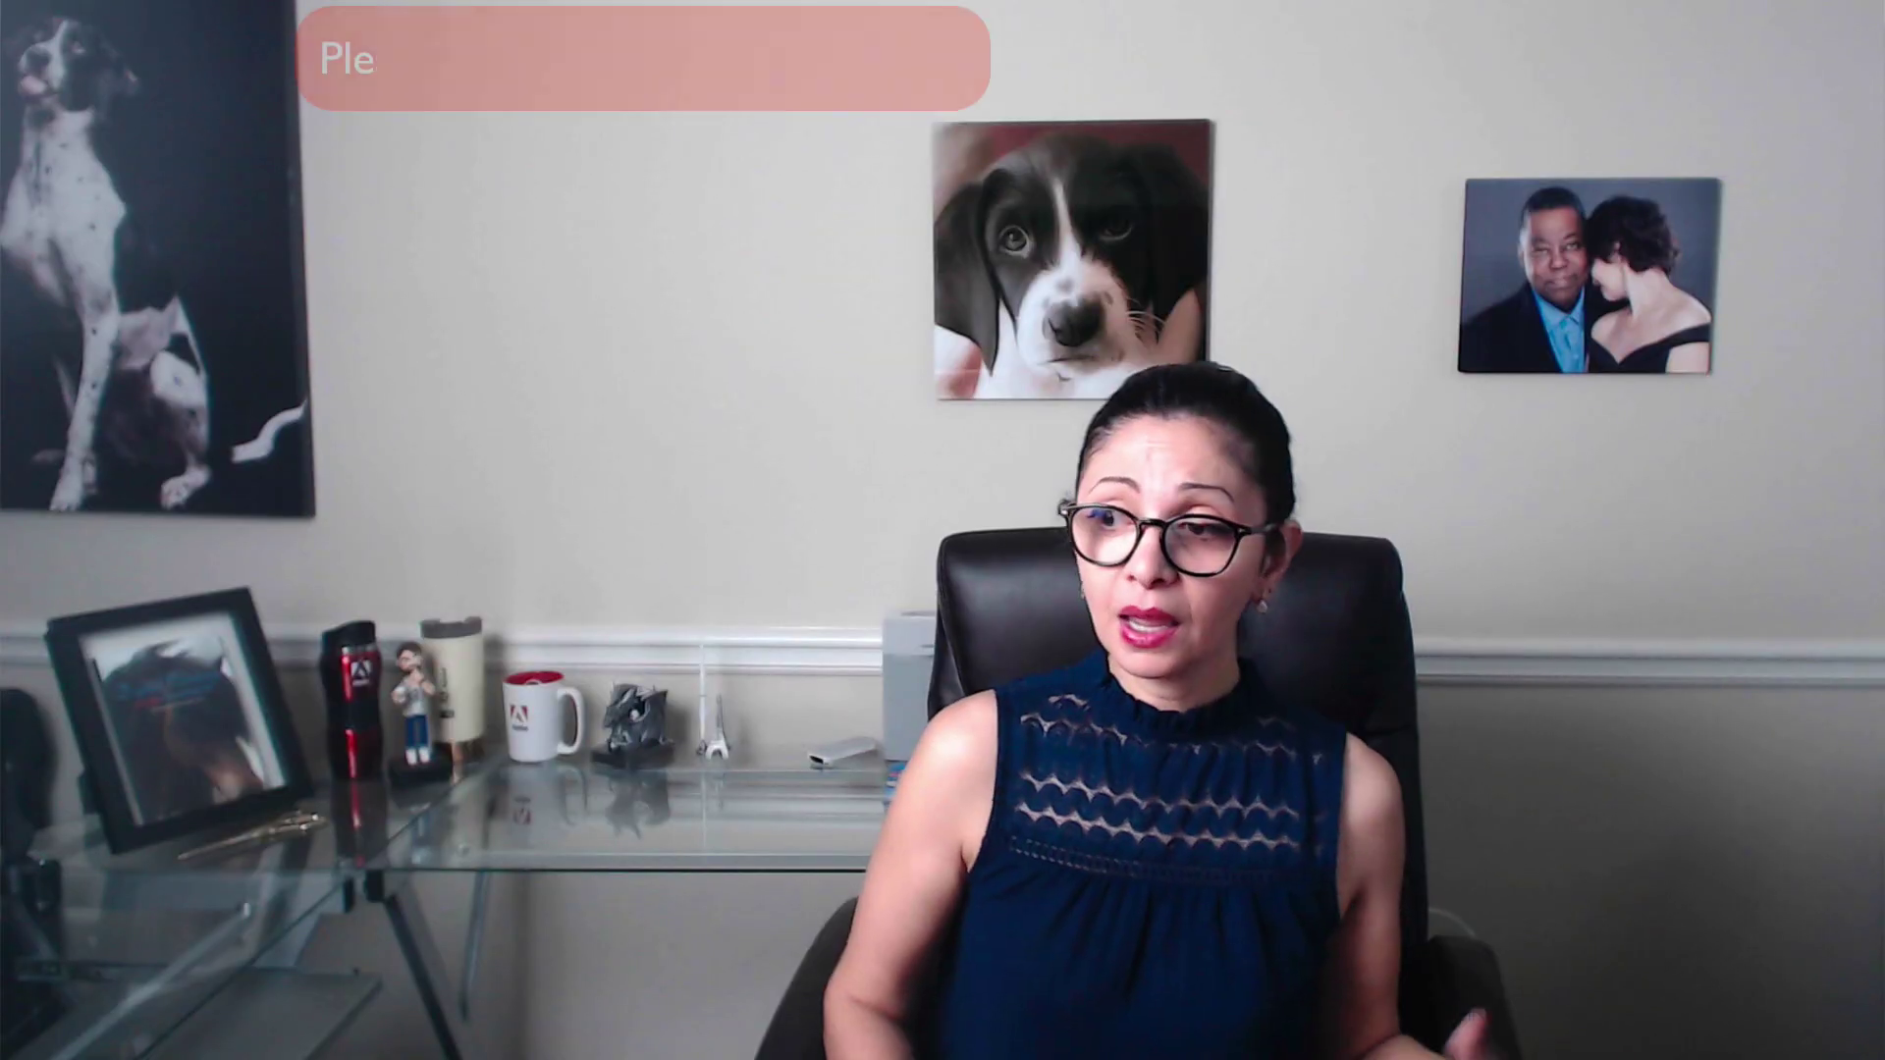